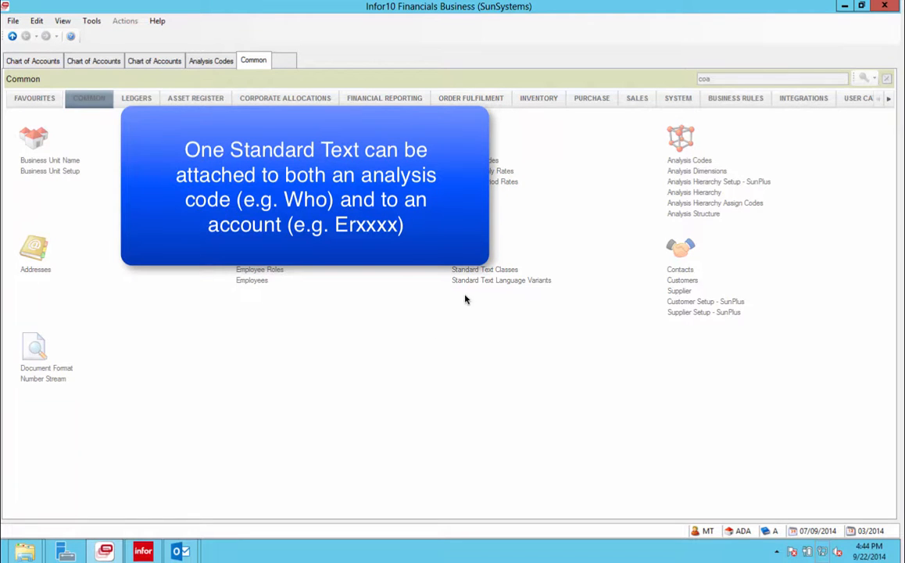
# Open the Standard Text Language Variants form, showing record AFOEVANGE01 in class ANALYSIS.EMAILS.
pyautogui.click(473, 281)
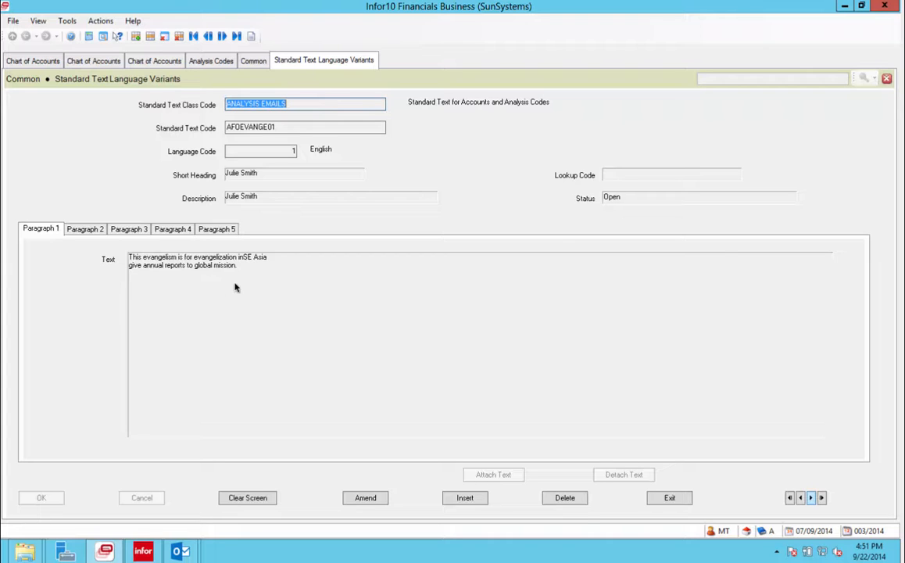
# Review paragraphs 2, 3 and 4 of the standard text, then return to paragraph 1.
pyautogui.click(97, 232)
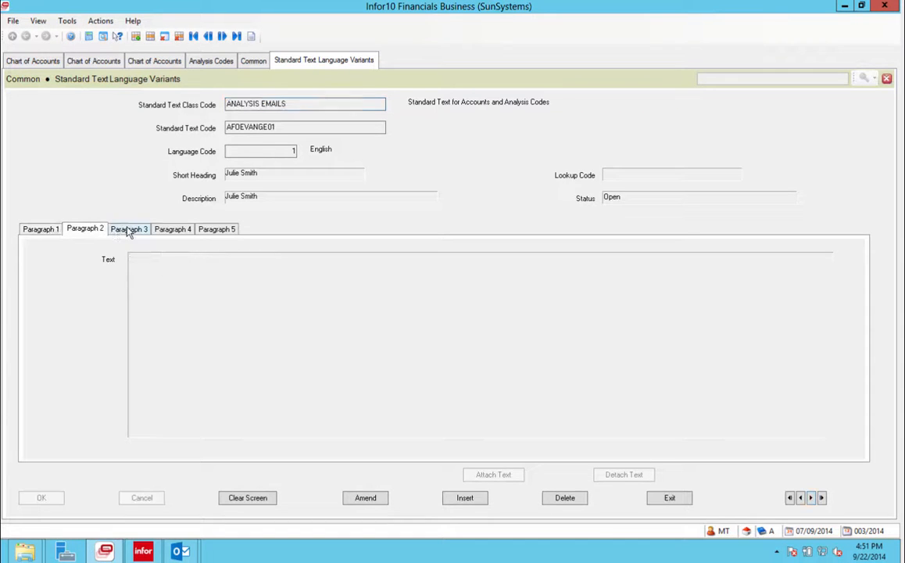
pyautogui.click(129, 230)
pyautogui.click(174, 231)
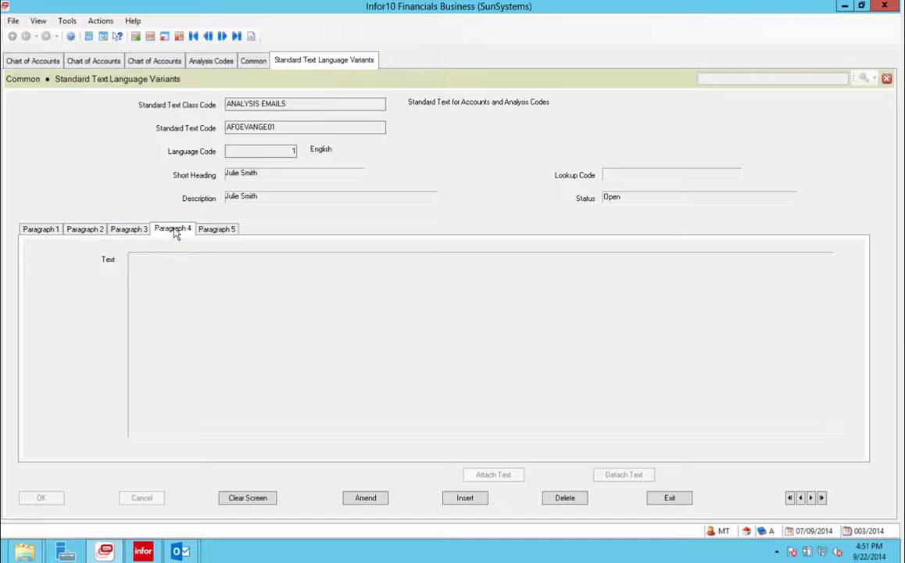
pyautogui.click(55, 233)
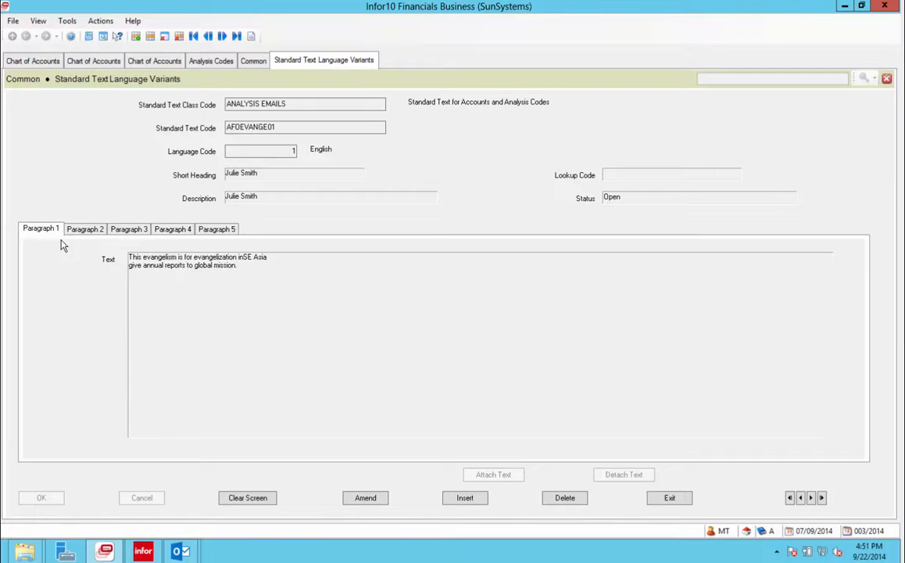
# Insert 'Makong Delta' into the paragraph 1 text and save the amended record.
pyautogui.click(379, 500)
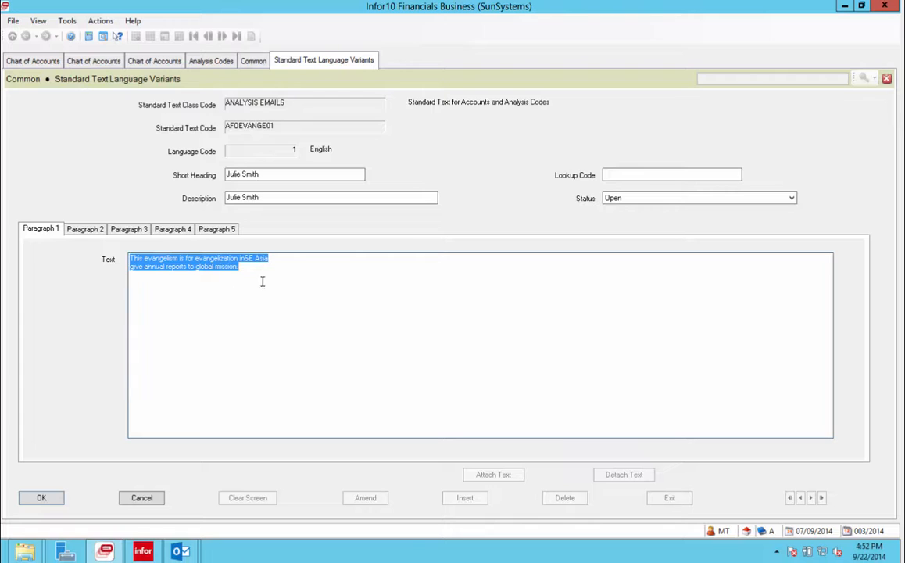
pyautogui.click(143, 283)
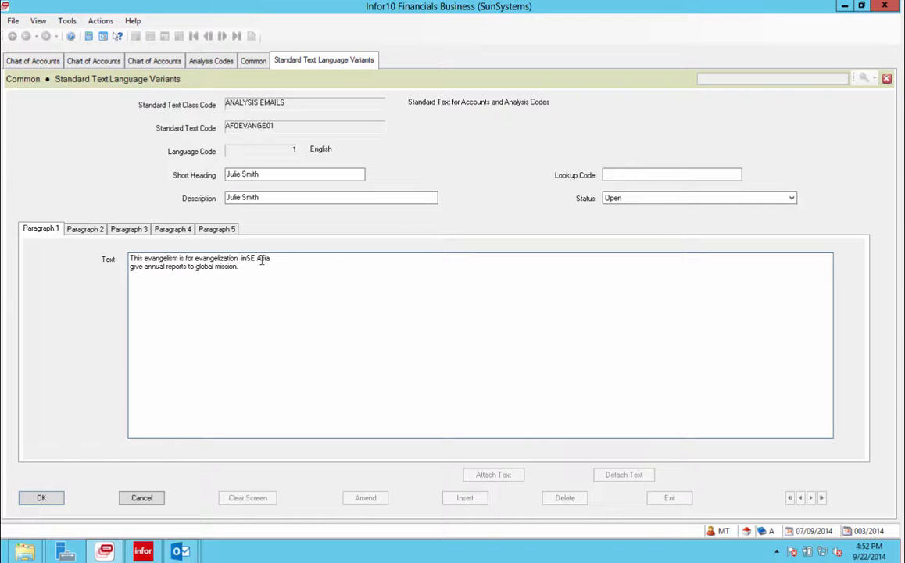
pyautogui.write('Makong')
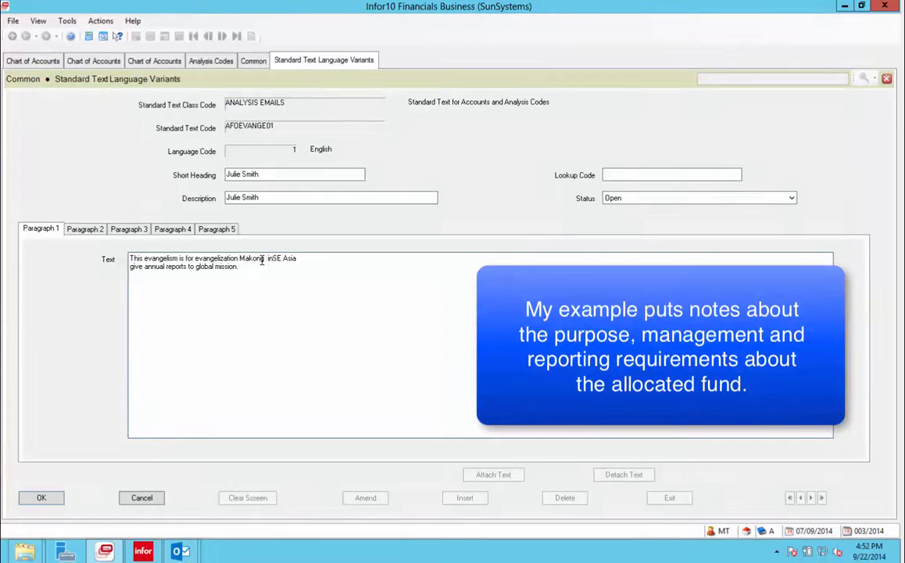
pyautogui.write(' Delta')
pyautogui.press('Return')
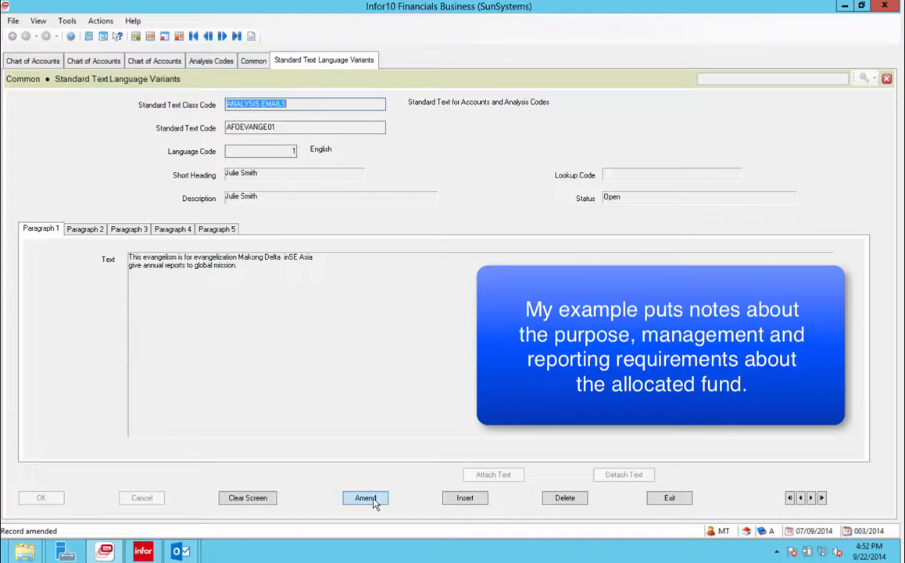
pyautogui.click(365, 497)
# Add a paragraph 1 line noting the June 12 talk with the contact about his fund plans.
pyautogui.click(248, 266)
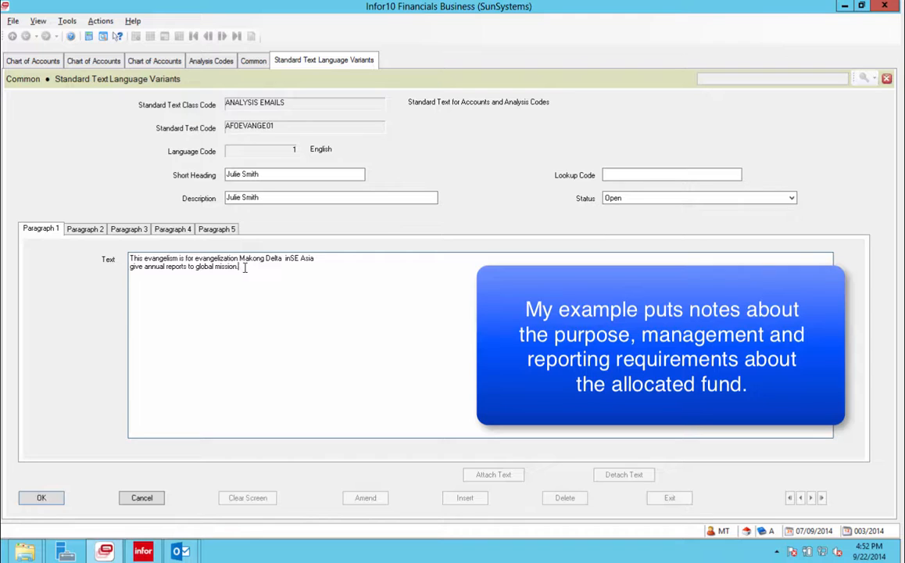
pyautogui.press('Return')
pyautogui.press('alt')
pyautogui.write('Q')
pyautogui.write('alked')
pyautogui.write(' to ')
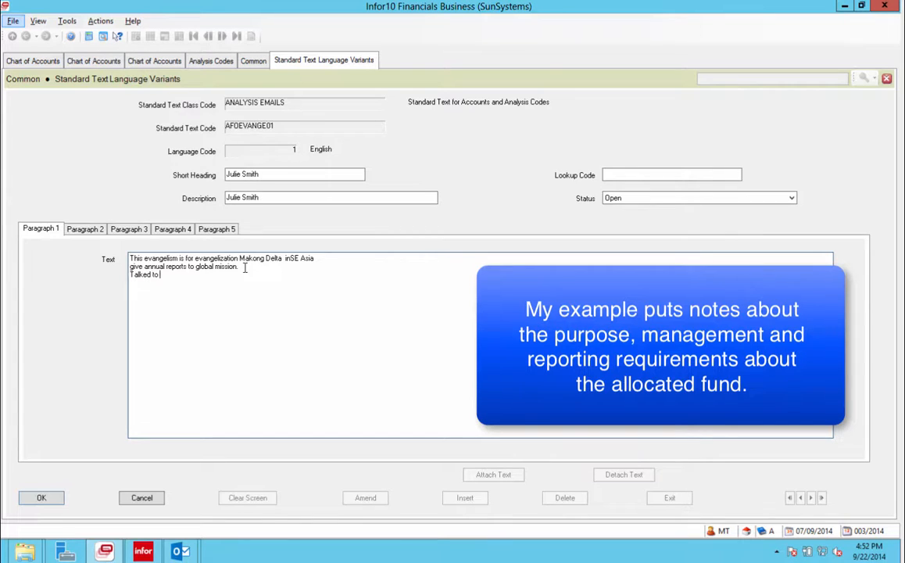
pyautogui.write('John Smith on th')
pyautogui.write('is')
pyautogui.press('BackSpace')
pyautogui.press('BackSpace')
pyautogui.press('BackSpace')
pyautogui.press('BackSpace')
pyautogui.write('June 12 about his plans ')
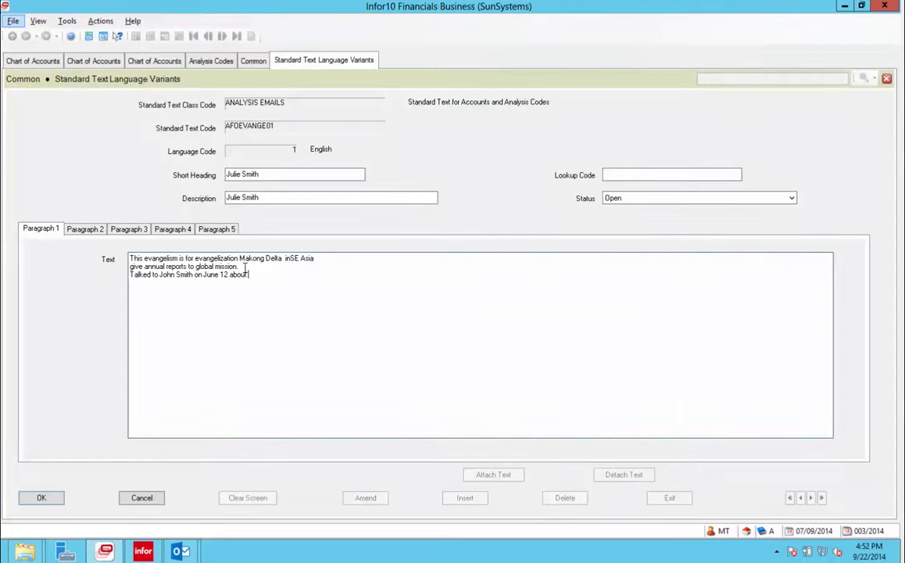
pyautogui.write('for the fund.')
pyautogui.press('alt')
# Add a fourth line 'Handed out 10,000 bibles.' and move to paragraph 2.
pyautogui.press('Return')
pyautogui.press('alt')
pyautogui.write('Handed')
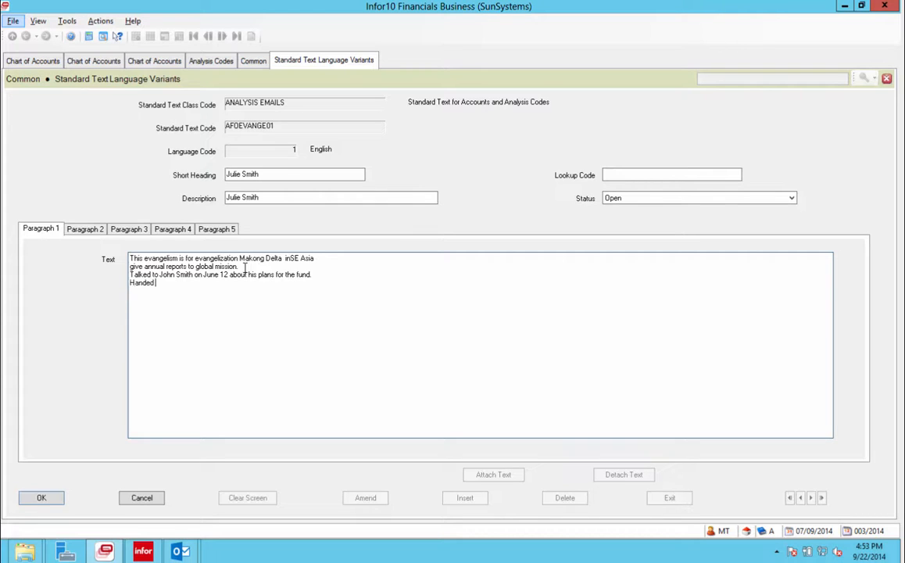
pyautogui.write(' out 10,000 bibles.')
pyautogui.click(97, 230)
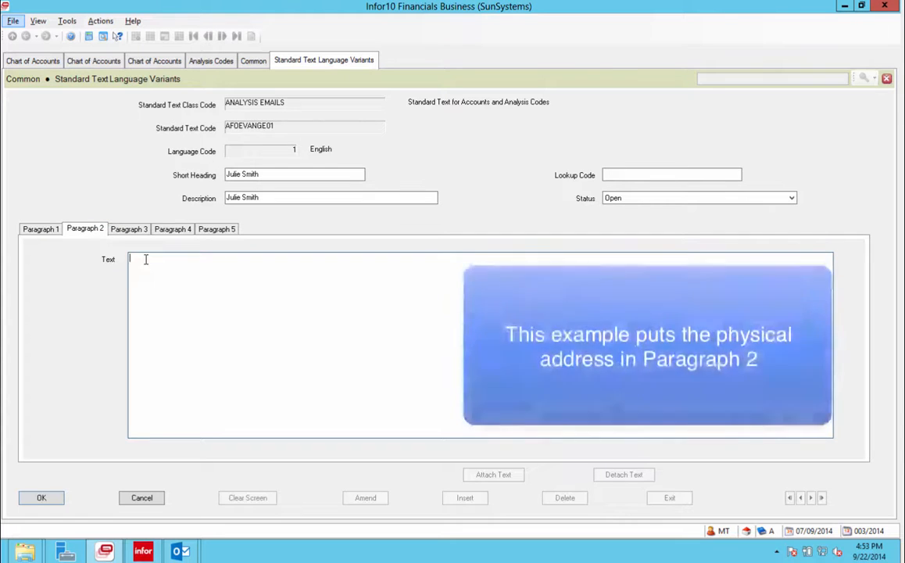
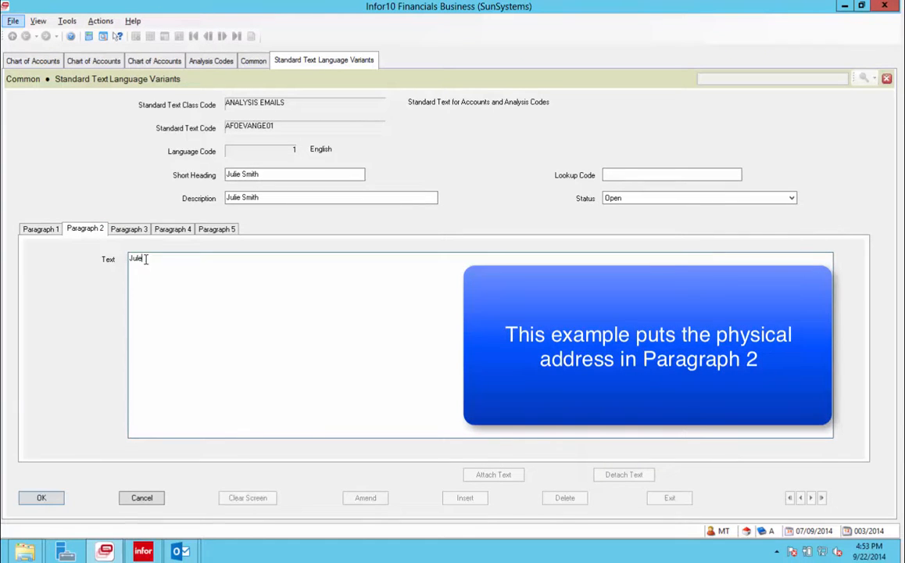
# Enter the contact's name, street address and city/state as three lines in paragraph 2.
pyautogui.press('Return')
pyautogui.press('Return')
pyautogui.write('Silver Spring, St')
pyautogui.press('Escape')
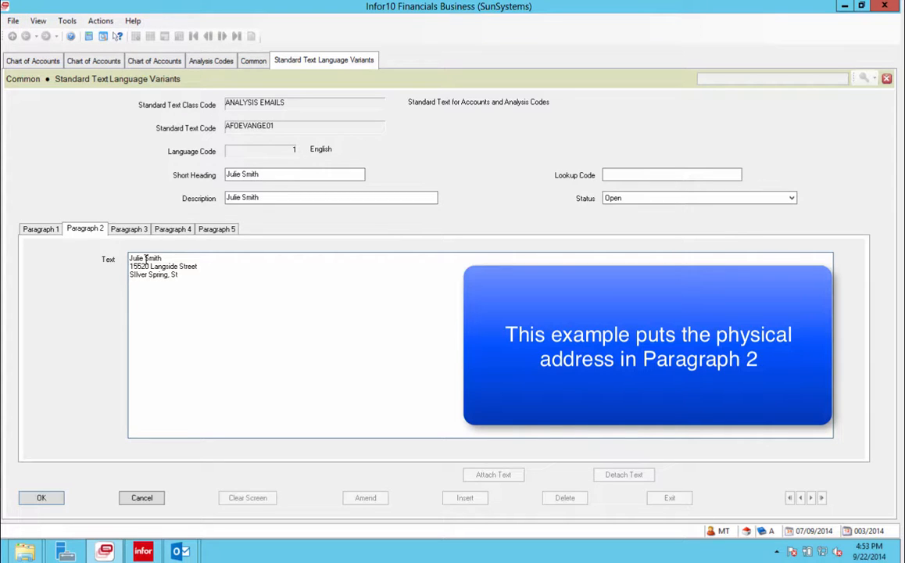
pyautogui.write('Mary')
pyautogui.press('BackSpace')
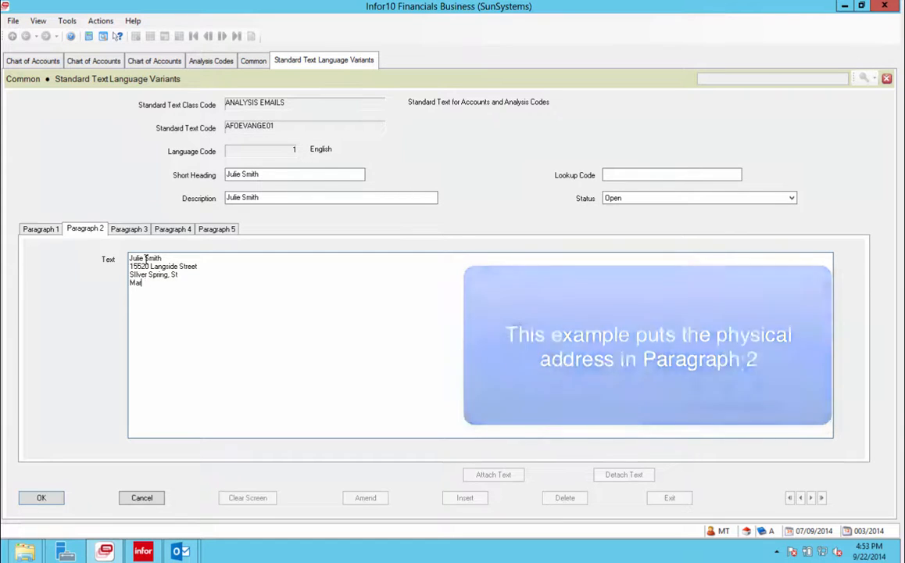
pyautogui.write('yland')
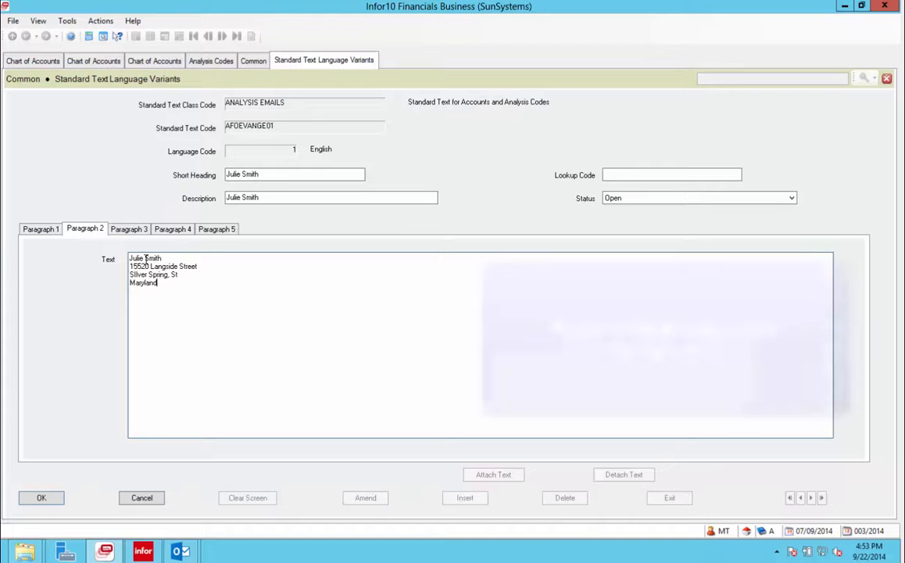
pyautogui.click(127, 231)
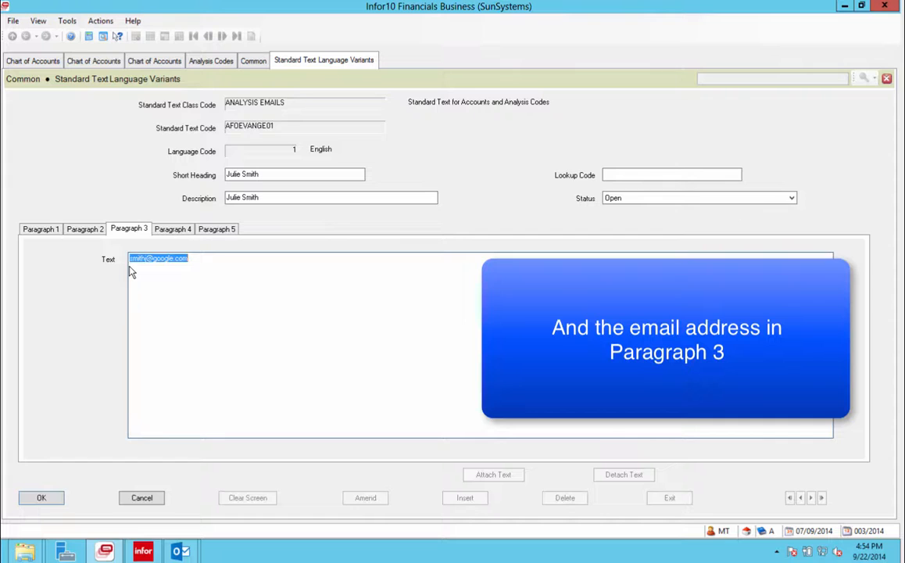
# Change the first name in the Description field to the new contact's name.
pyautogui.click(242, 199)
pyautogui.click(242, 199)
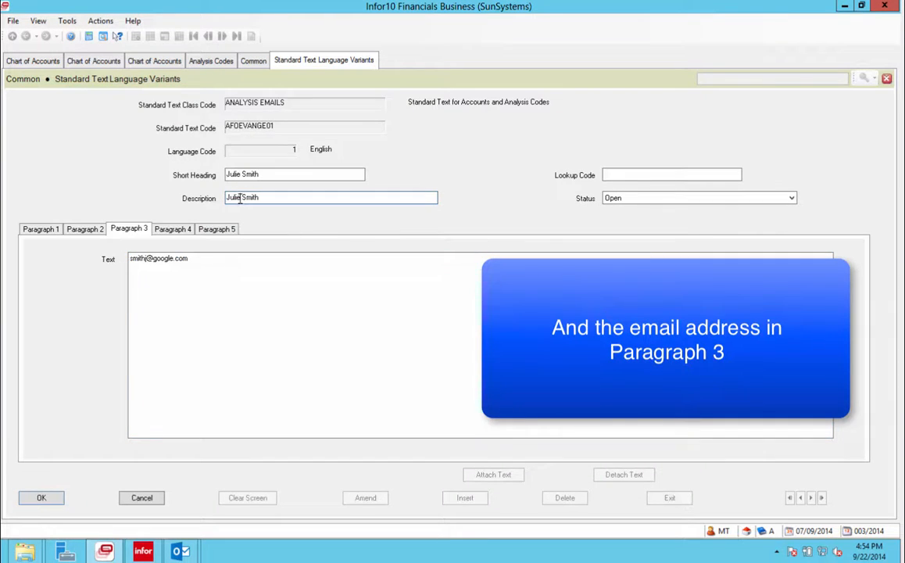
pyautogui.press('BackSpace')
pyautogui.press('BackSpace')
pyautogui.press('BackSpace')
pyautogui.press('BackSpace')
pyautogui.write('ohn')
# Change the Short Heading to the same name, then check paragraphs 4 and 5.
pyautogui.click(250, 176)
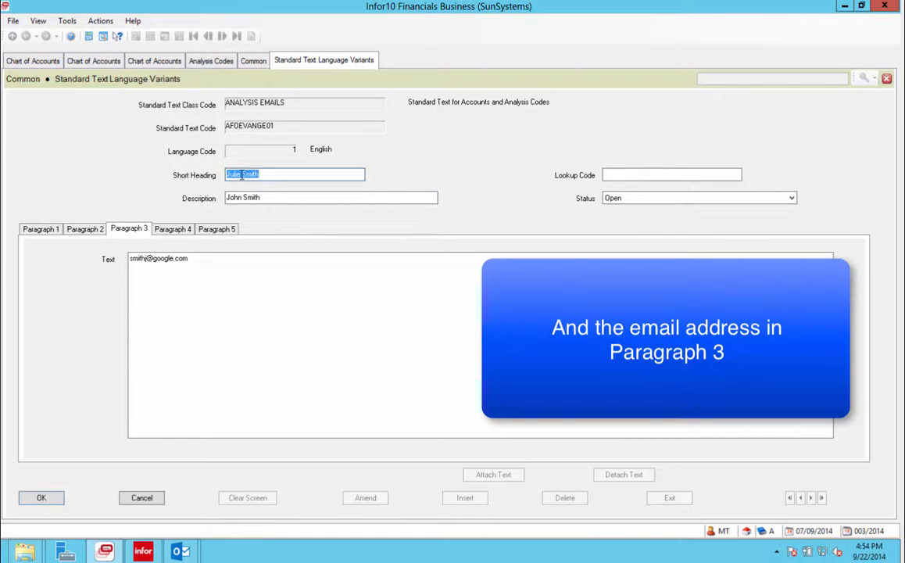
pyautogui.click(238, 175)
pyautogui.press('BackSpace')
pyautogui.press('BackSpace')
pyautogui.press('BackSpace')
pyautogui.press('BackSpace')
pyautogui.write('ohn')
pyautogui.click(187, 230)
pyautogui.click(216, 230)
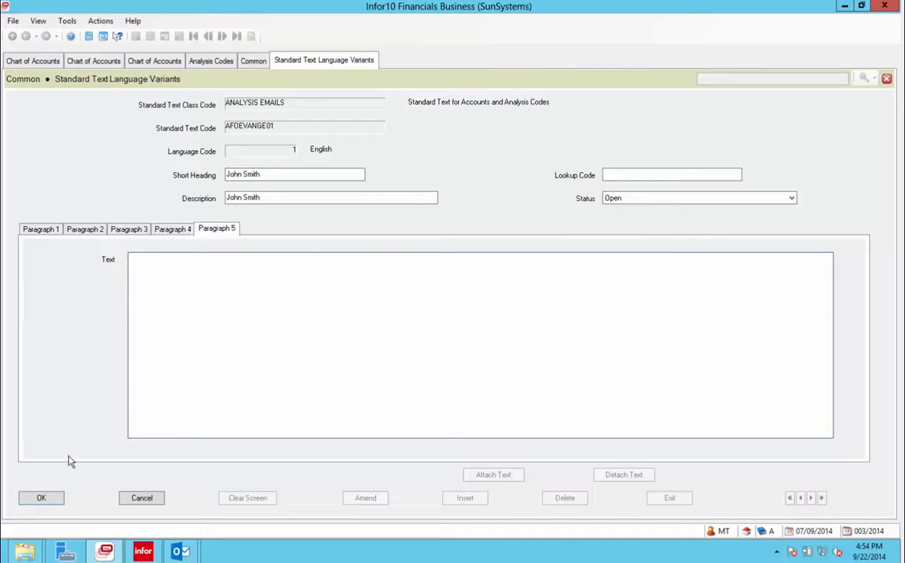
pyautogui.click(41, 230)
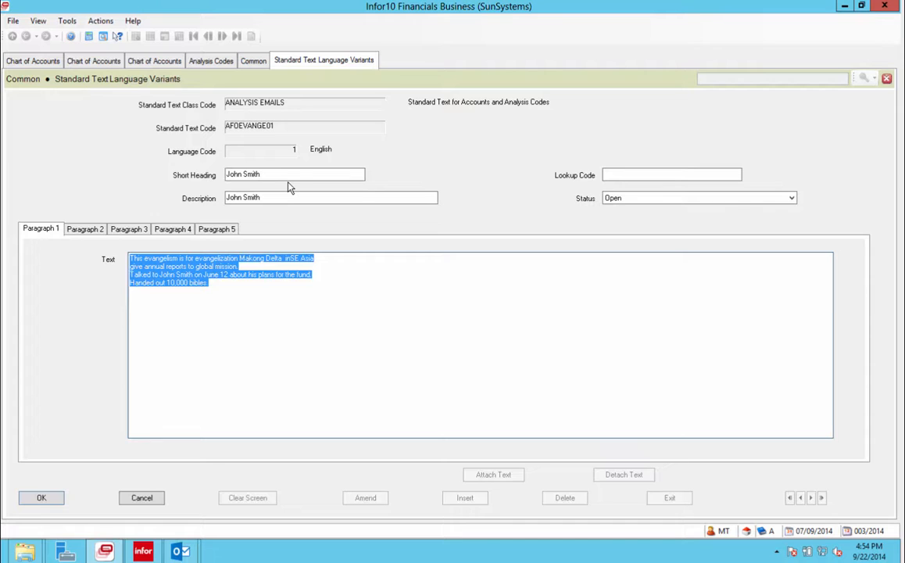
# Review the address and e-mail paragraphs, then select the entire paragraph 1 note.
pyautogui.click(78, 233)
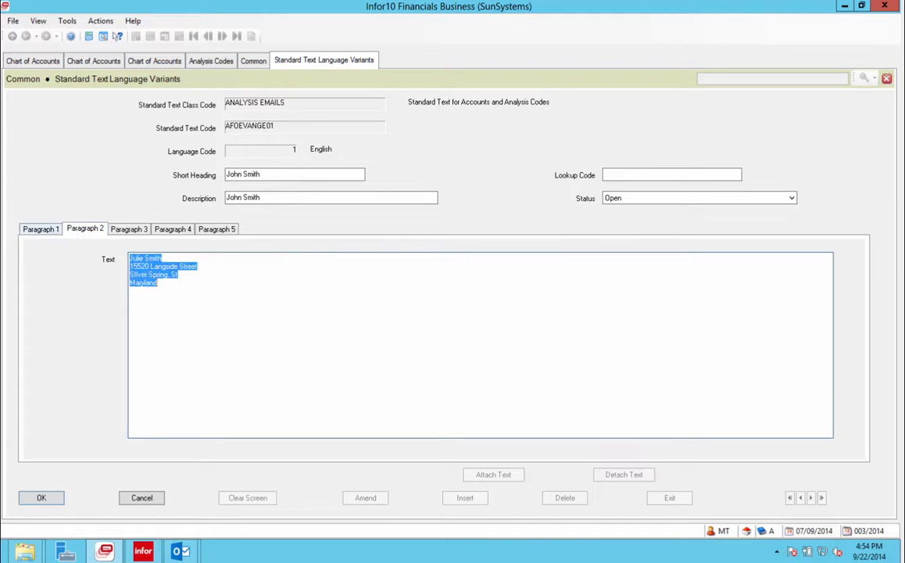
pyautogui.click(24, 230)
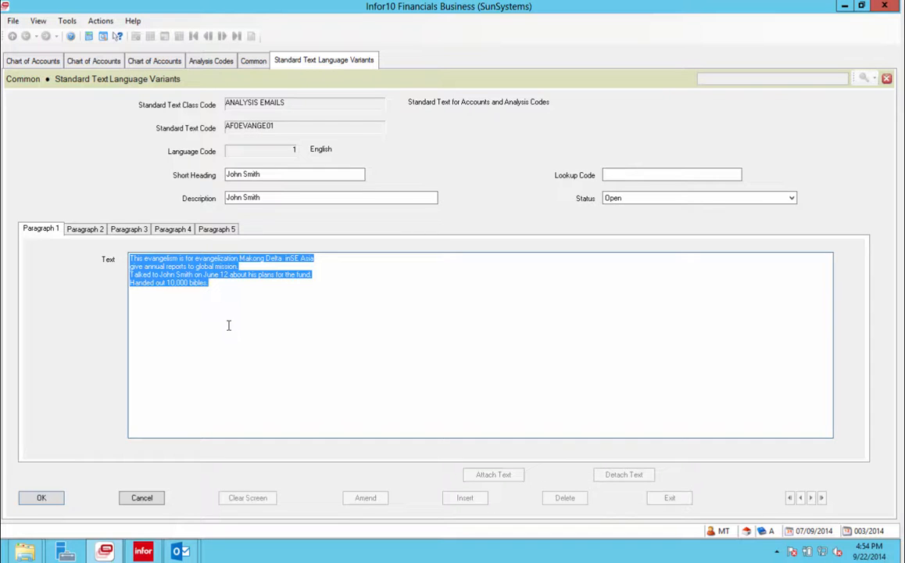
pyautogui.click(123, 232)
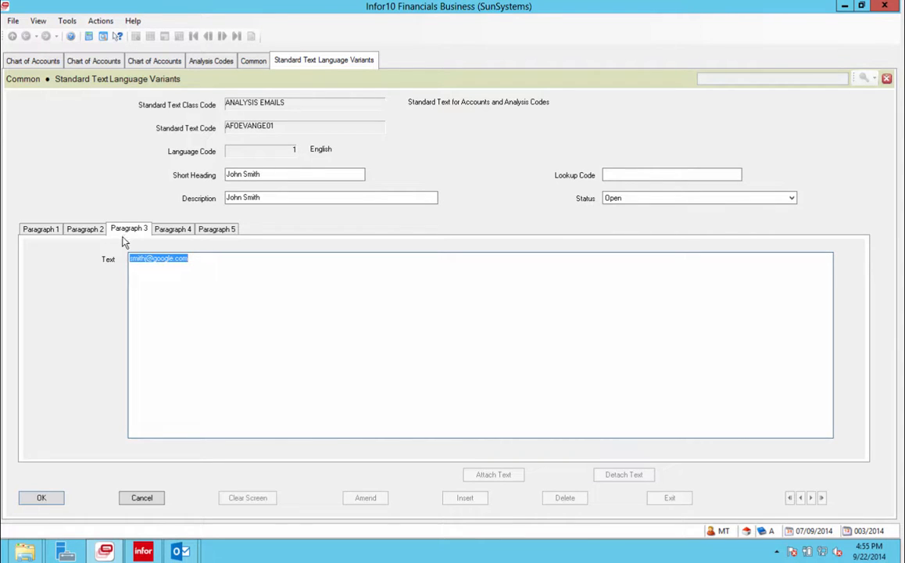
pyautogui.click(50, 232)
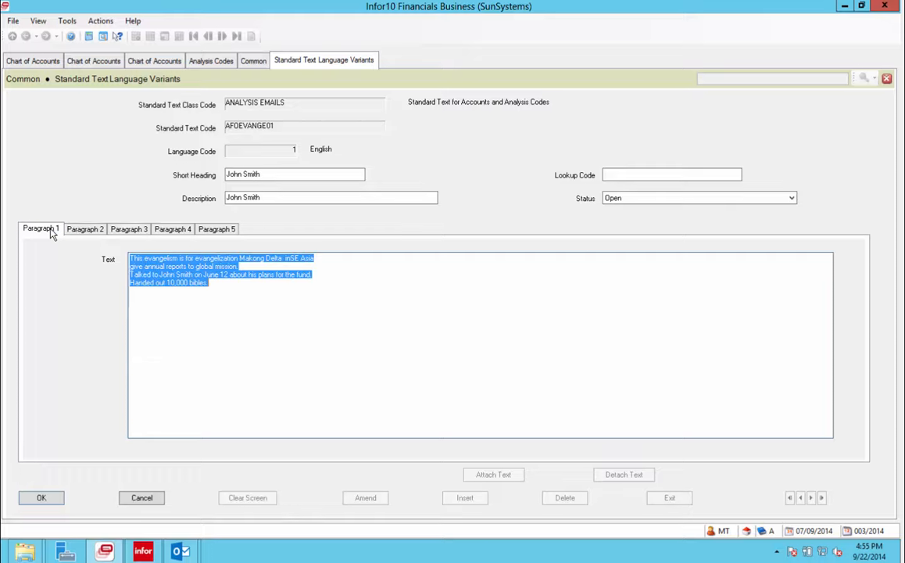
pyautogui.click(229, 287)
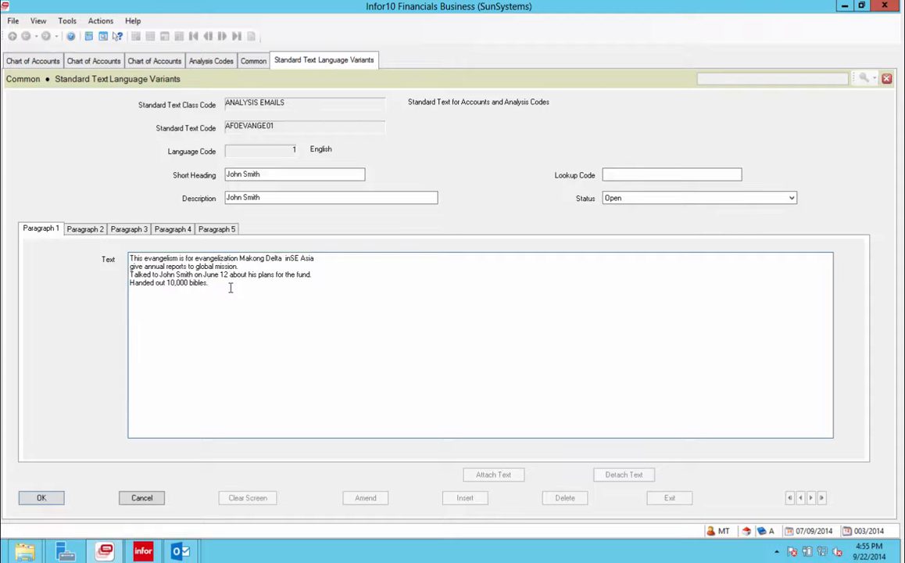
pyautogui.moveTo(230, 288); pyautogui.dragTo(127, 257)
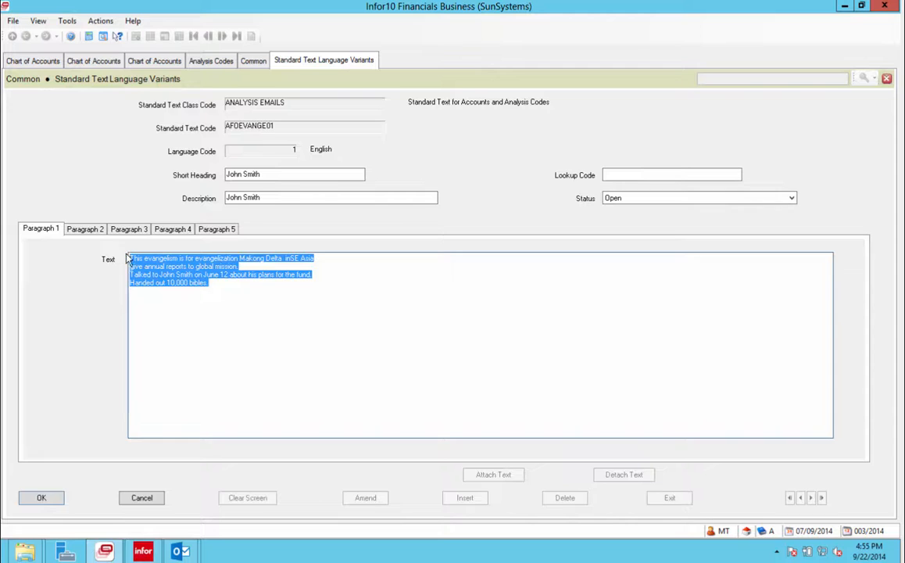
# Replace the paragraph 1 note with '12/31/2009 Talked to Employee about his balance.'.
pyautogui.write('Talkd')
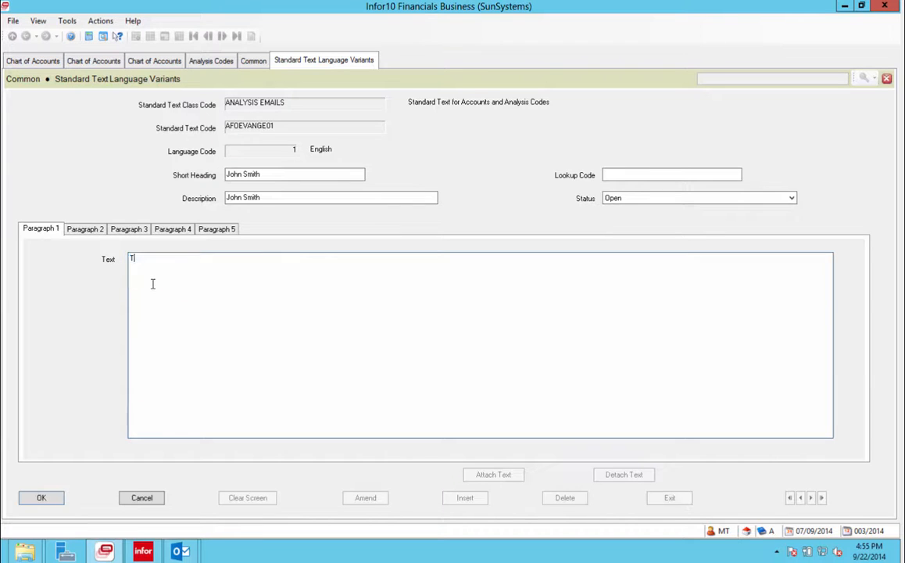
pyautogui.press('BackSpace')
pyautogui.press('BackSpace')
pyautogui.write('ked to Employee about ')
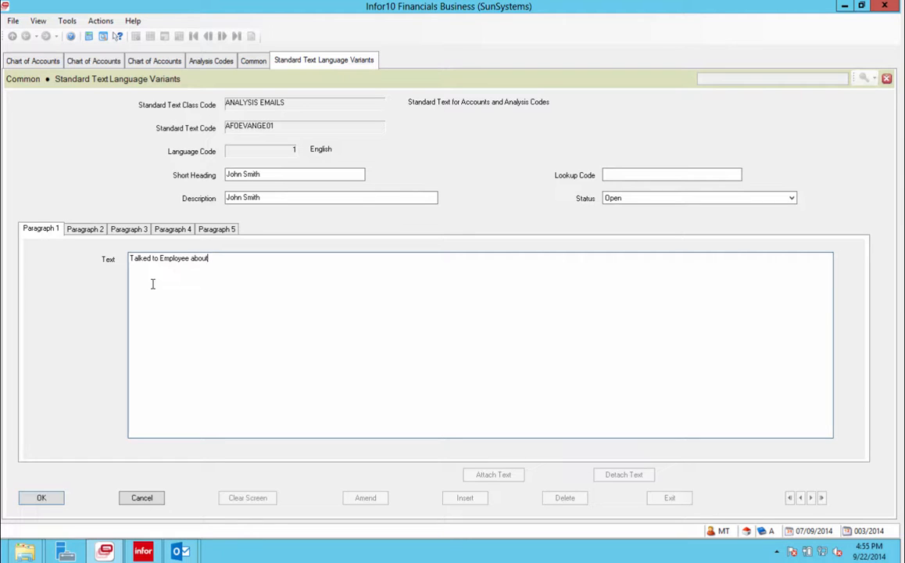
pyautogui.write('his ba')
pyautogui.write('lance.')
pyautogui.write('12/31')
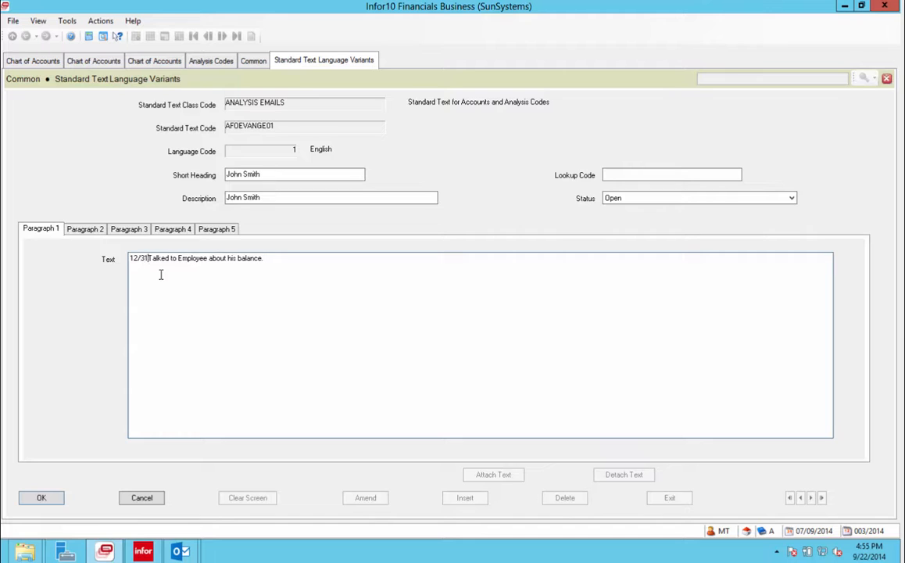
pyautogui.write('/2')
pyautogui.write('009')
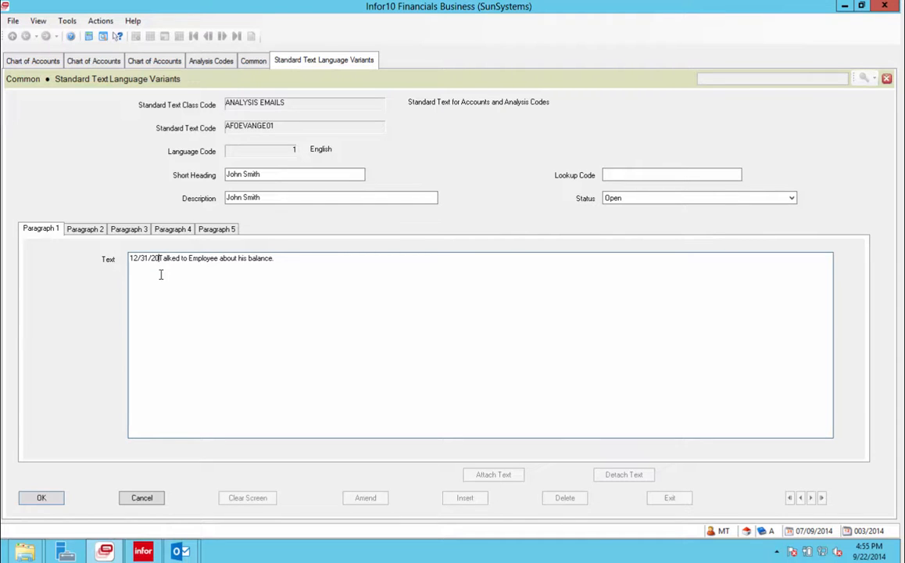
pyautogui.click(293, 259)
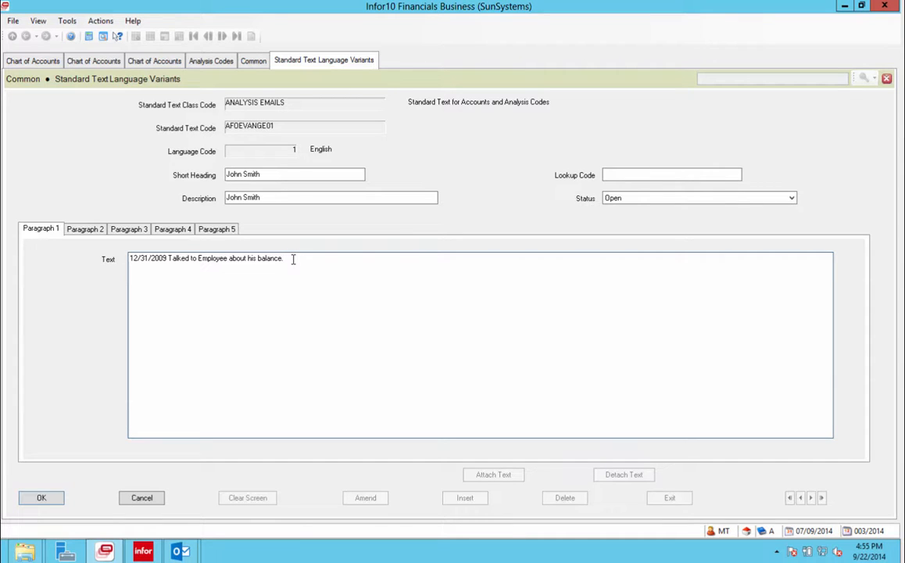
pyautogui.click(88, 230)
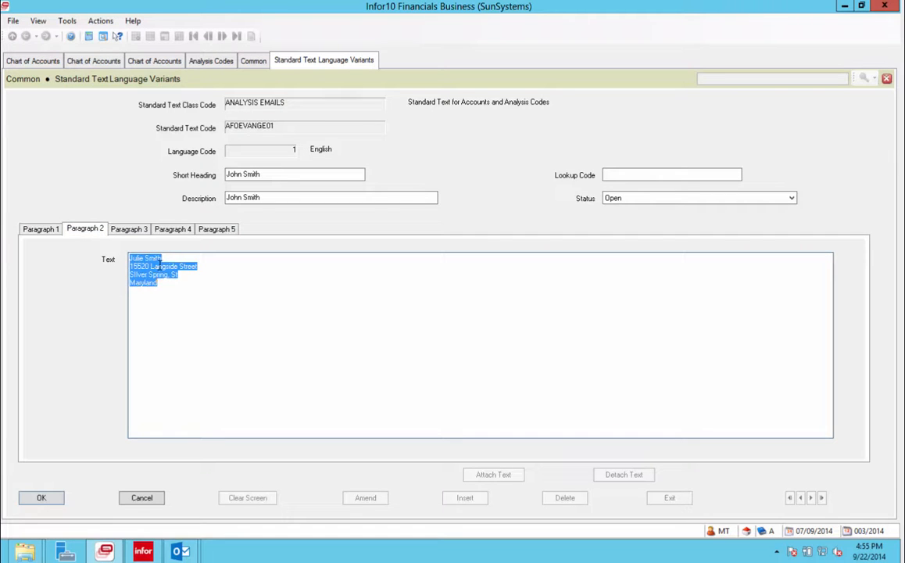
# Display paragraph 3 with the employee's e-mail address, clearing its text highlight.
pyautogui.click(129, 229)
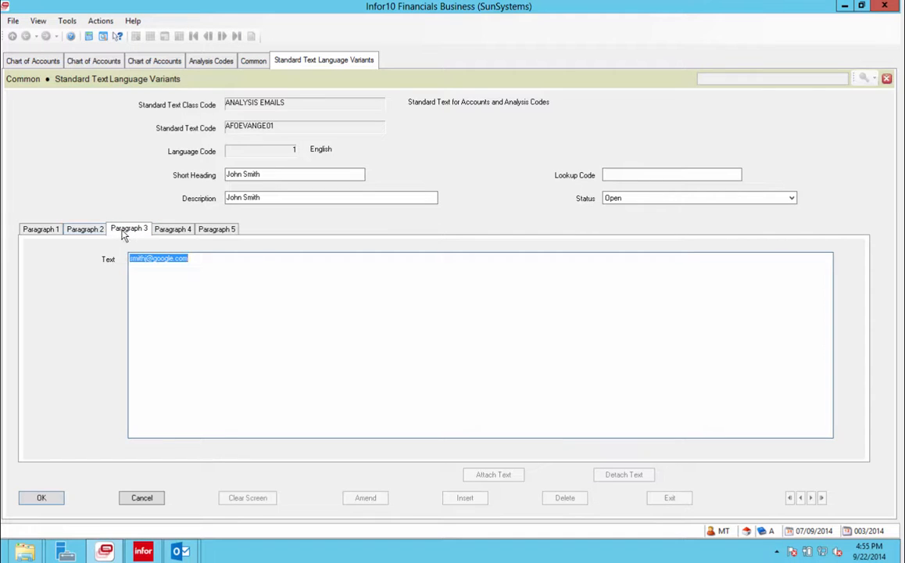
pyautogui.click(124, 230)
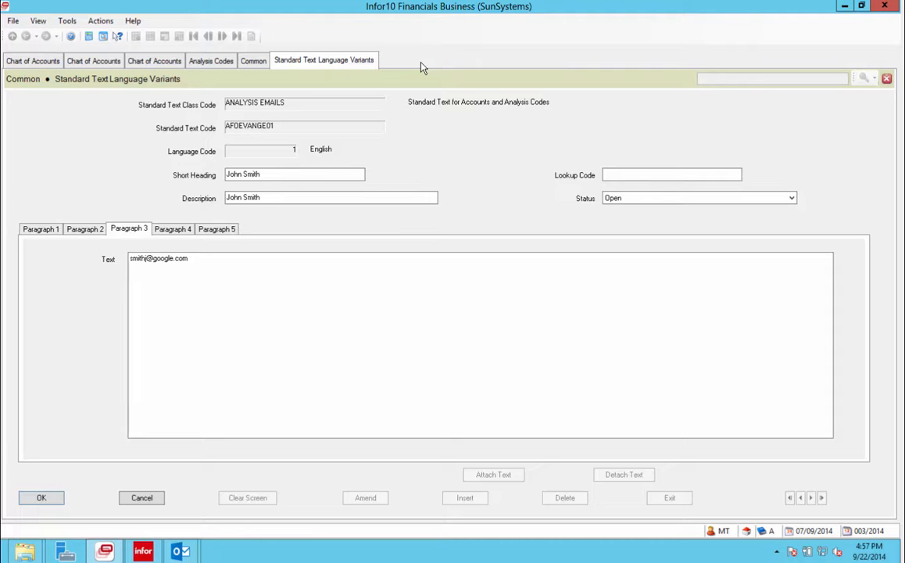
# Return to the Common launch page and open Standard Text Classes setup.
pyautogui.click(253, 61)
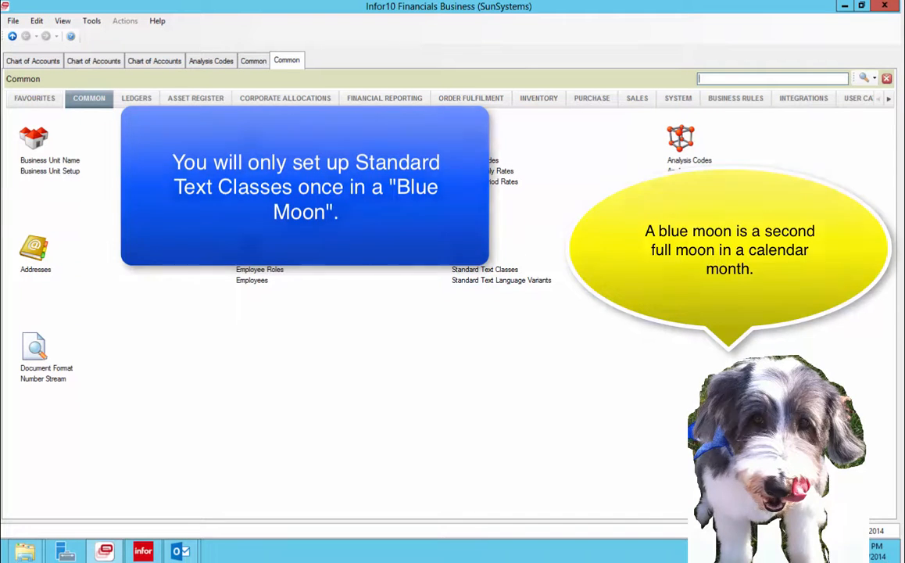
pyautogui.click(504, 270)
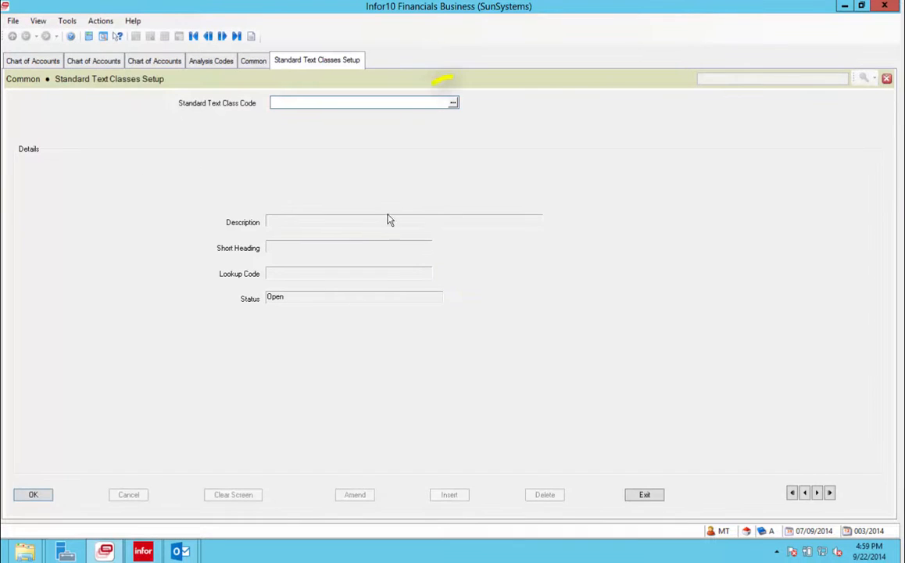
pyautogui.click(452, 103)
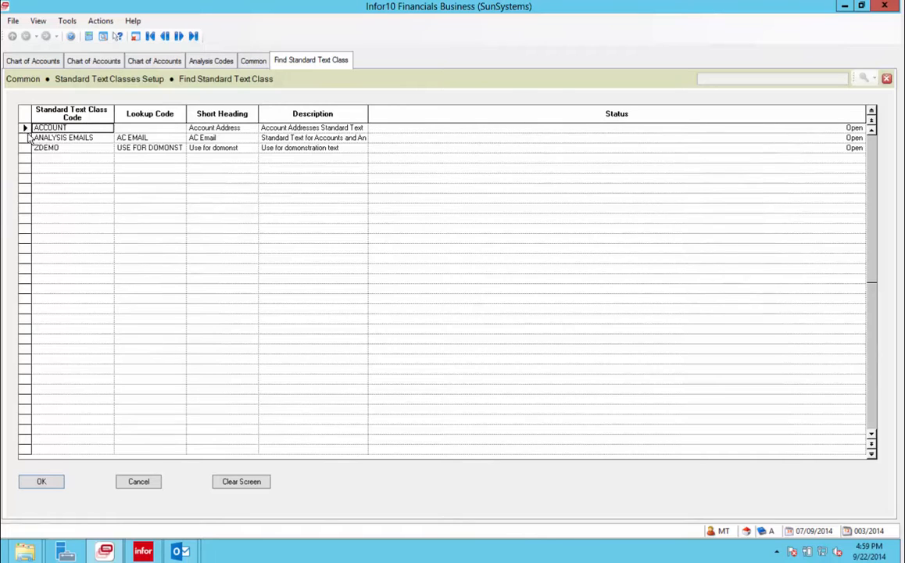
pyautogui.click(26, 137)
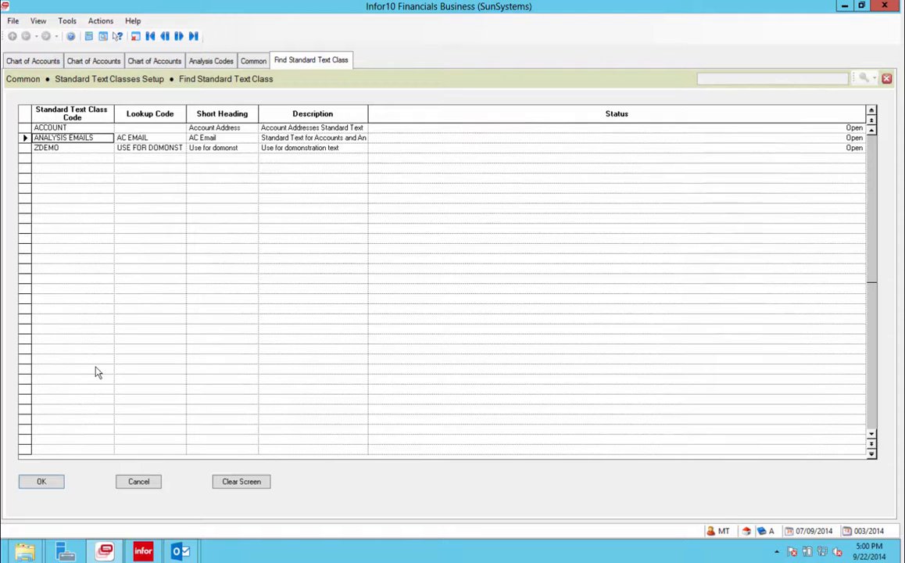
pyautogui.click(144, 483)
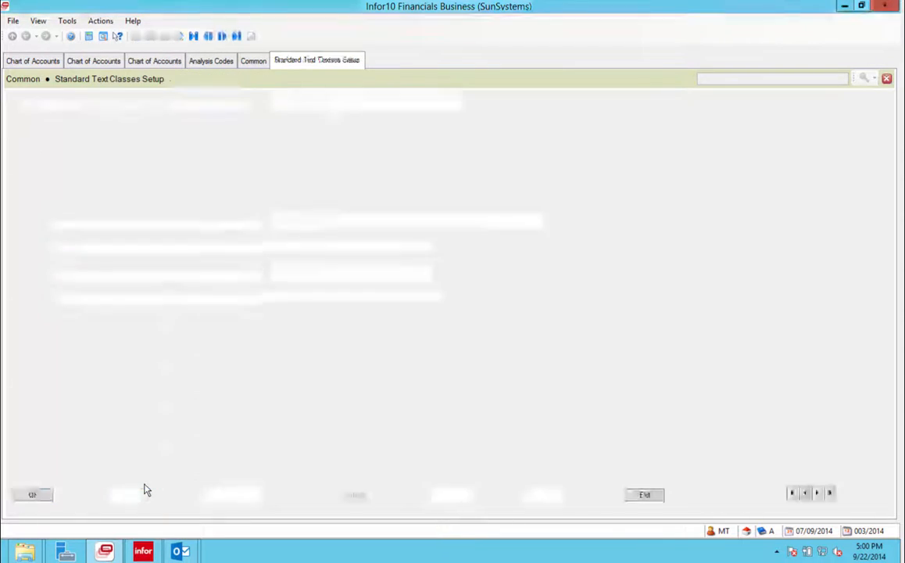
# Reopen Standard Text Classes and pick ANALYSIS EMAILS from the class code lookup.
pyautogui.click(643, 496)
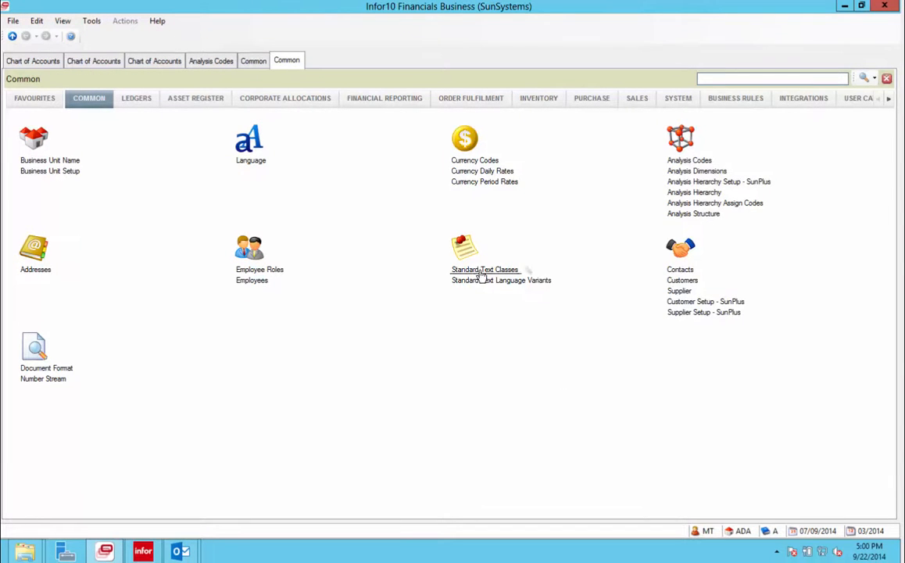
pyautogui.click(486, 271)
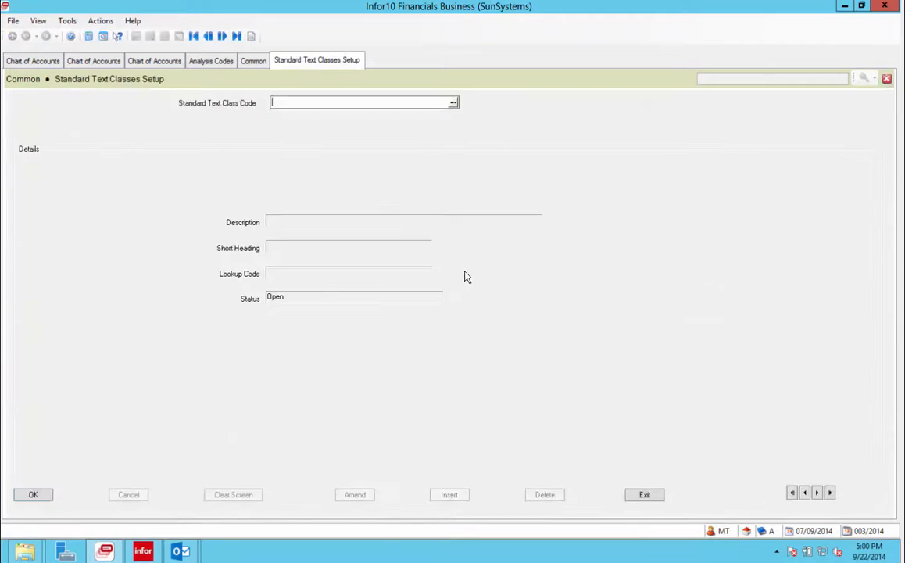
pyautogui.click(452, 102)
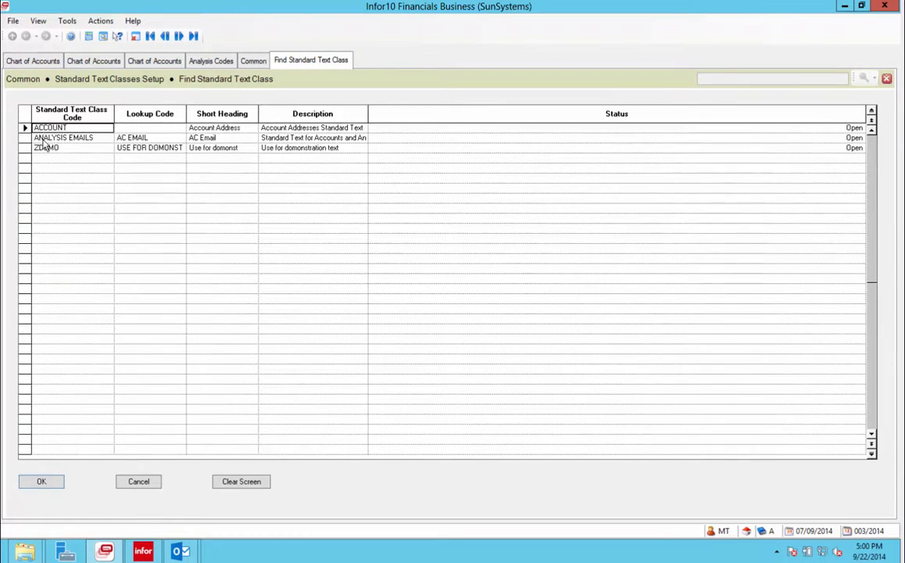
pyautogui.click(27, 139)
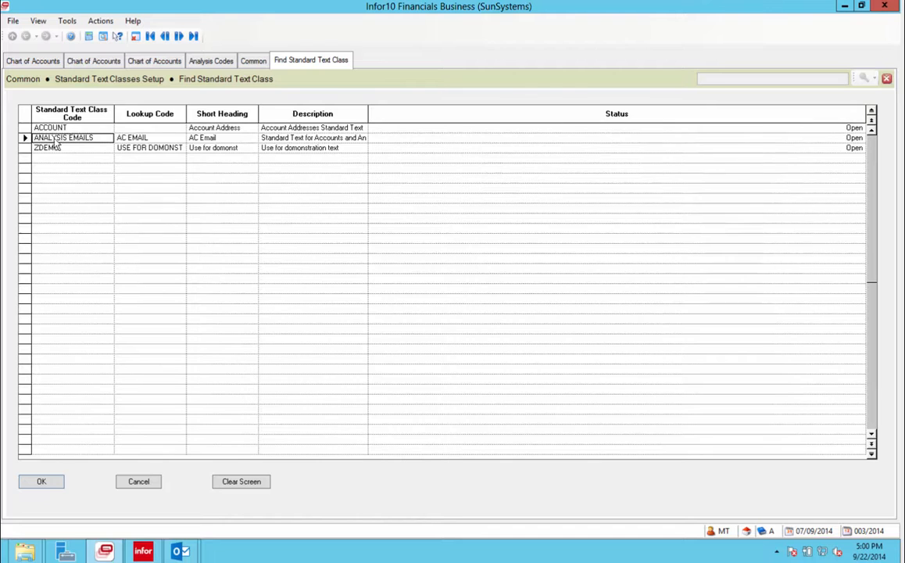
pyautogui.click(41, 482)
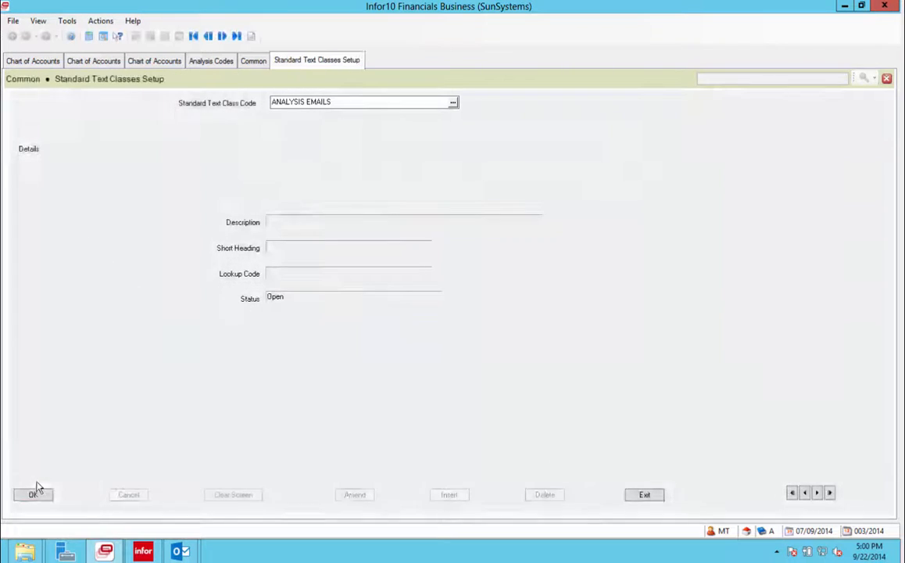
# Replace the class code with BKK and agree to create it as a new standard text class.
pyautogui.click(347, 102)
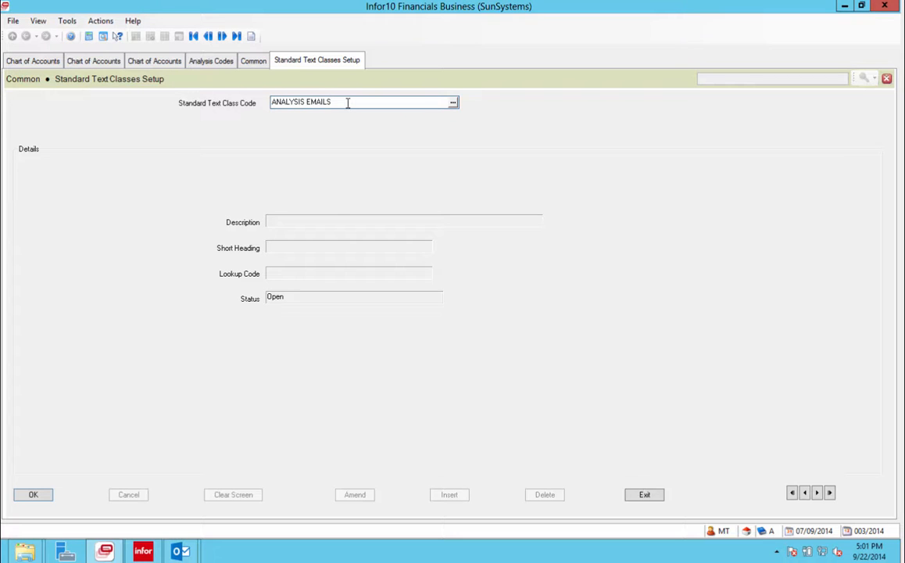
pyautogui.press('BackSpace')
pyautogui.press('BackSpace')
pyautogui.press('BackSpace')
pyautogui.press('BackSpace')
pyautogui.press('BackSpace')
pyautogui.press('BackSpace')
pyautogui.press('BackSpace')
pyautogui.press('BackSpace')
pyautogui.press('BackSpace')
pyautogui.press('BackSpace')
pyautogui.press('BackSpace')
pyautogui.press('BackSpace')
pyautogui.press('BackSpace')
pyautogui.press('BackSpace')
pyautogui.write('ANALYSIS ST')
pyautogui.press('BackSpace')
pyautogui.press('BackSpace')
pyautogui.press('BackSpace')
pyautogui.press('BackSpace')
pyautogui.press('BackSpace')
pyautogui.press('BackSpace')
pyautogui.press('BackSpace')
pyautogui.press('BackSpace')
pyautogui.press('BackSpace')
pyautogui.press('BackSpace')
pyautogui.press('BackSpace')
pyautogui.press('Return')
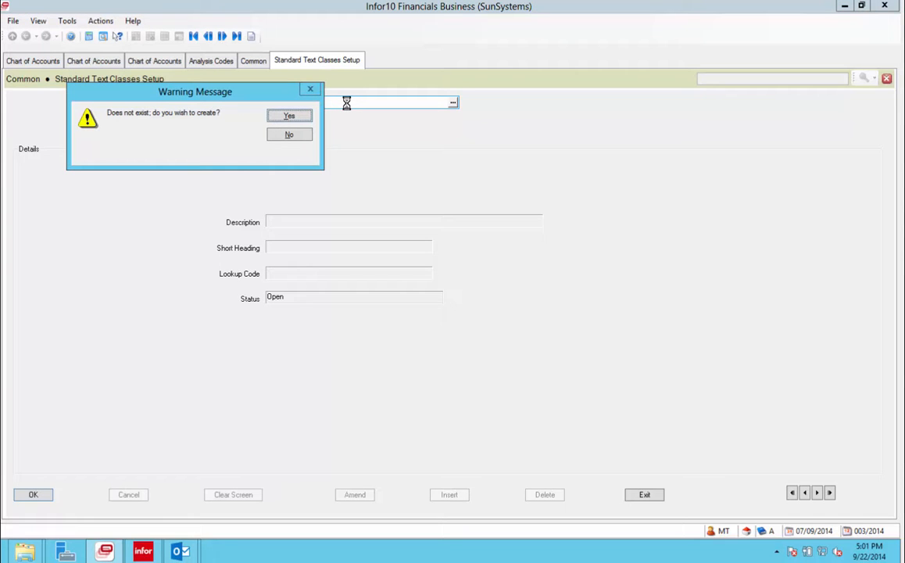
pyautogui.click(291, 117)
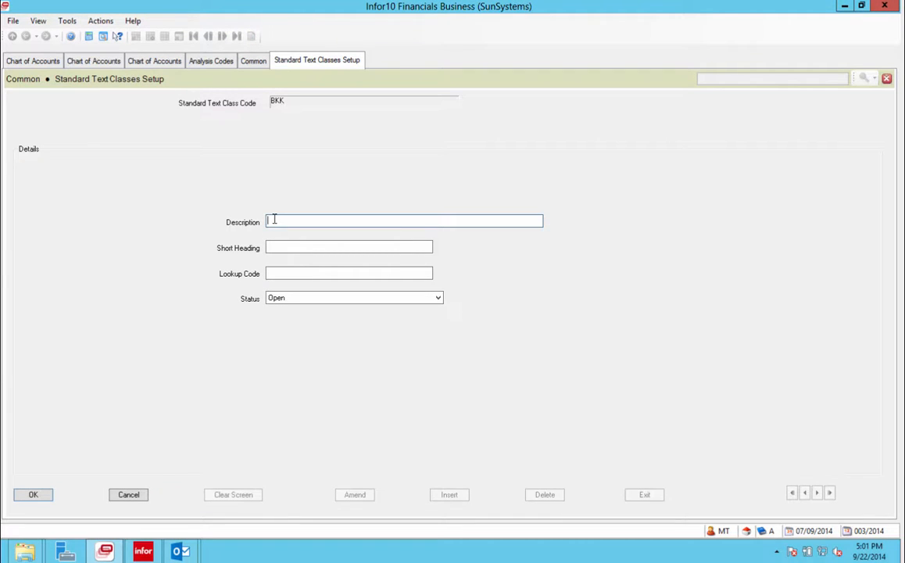
# Enter the description 'Standard Text for Accounts and Analysis Codes', then discard the unsaved class.
pyautogui.write('Standard Text for Accounts and Analy')
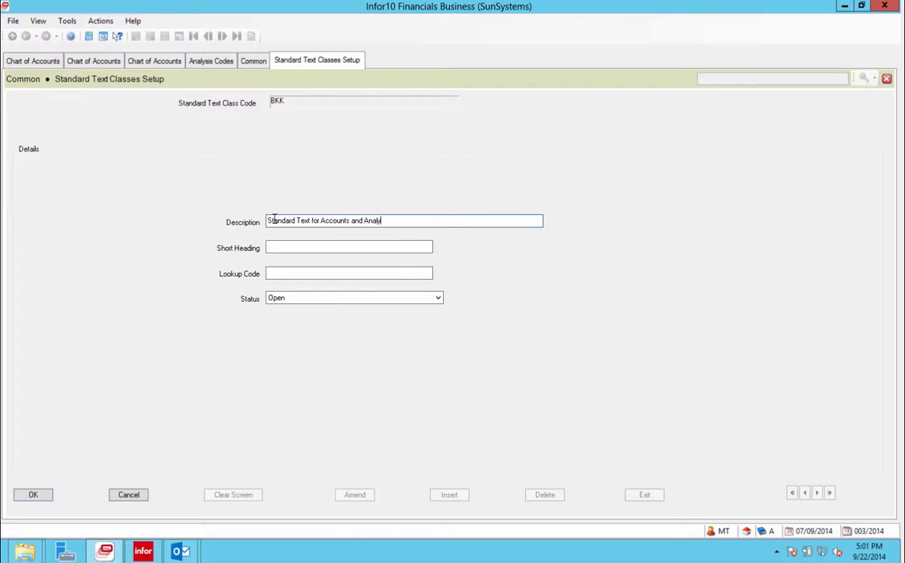
pyautogui.write('sis Codes')
pyautogui.click(278, 246)
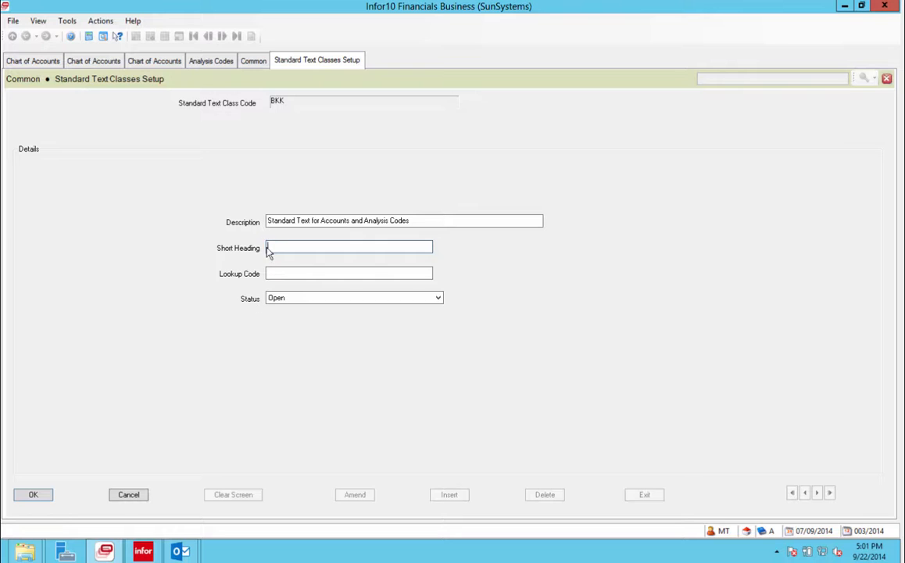
pyautogui.click(130, 496)
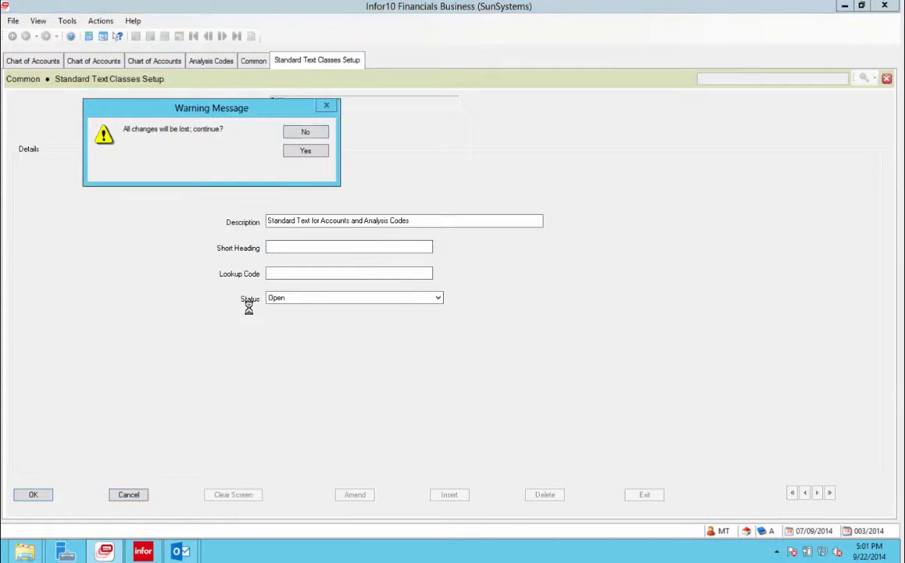
pyautogui.click(304, 152)
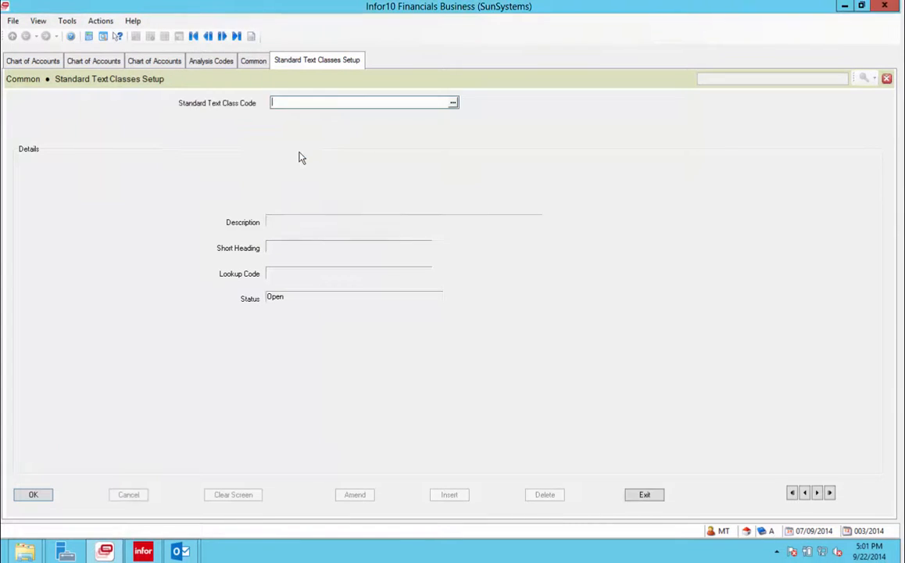
pyautogui.click(453, 104)
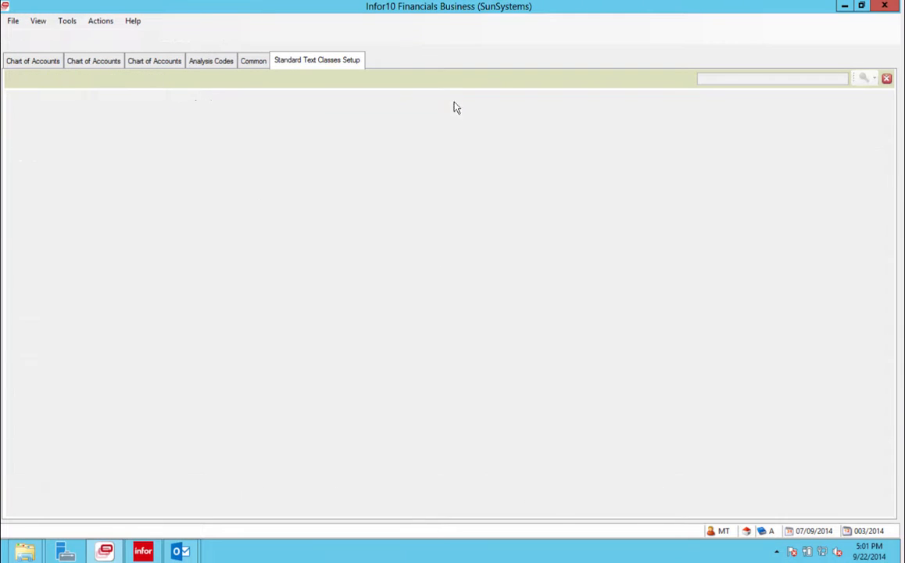
# Close the class list and create class BKK described 'Account and Analysis Code Standard Text'.
pyautogui.click(76, 138)
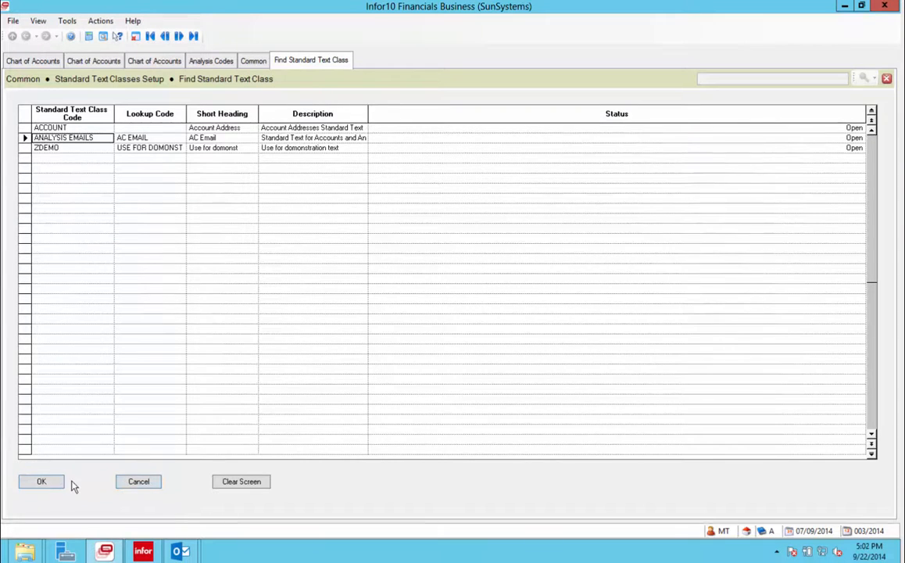
pyautogui.click(138, 482)
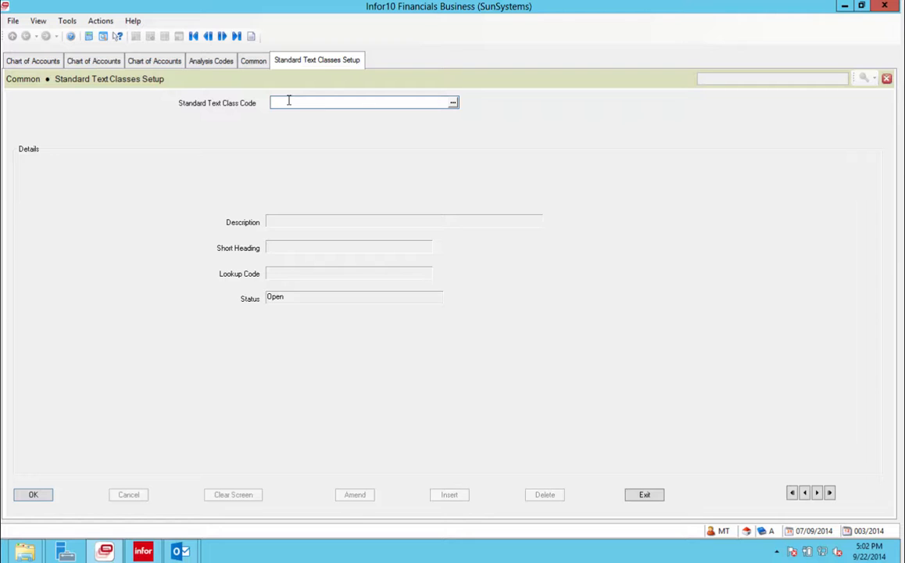
pyautogui.write('BKK')
pyautogui.press('Tab')
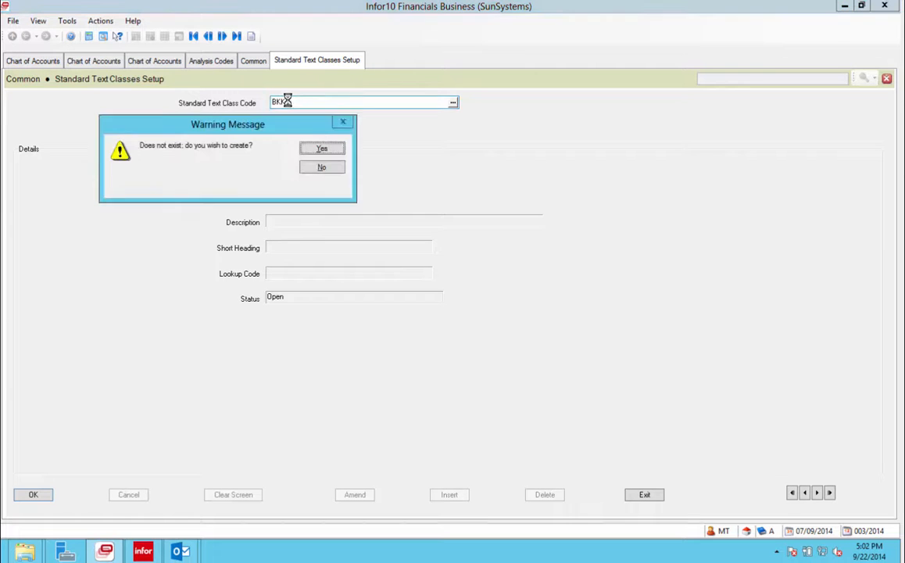
pyautogui.press('Return')
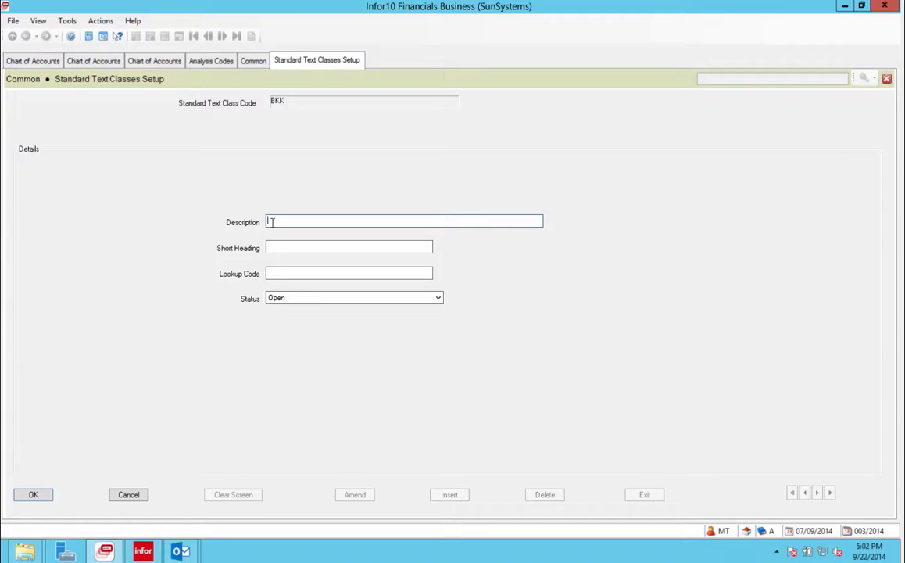
pyautogui.write('Accpimt')
pyautogui.press('BackSpace')
pyautogui.press('BackSpace')
pyautogui.press('BackSpace')
pyautogui.press('BackSpace')
pyautogui.write('ount and Analysis Code Standard')
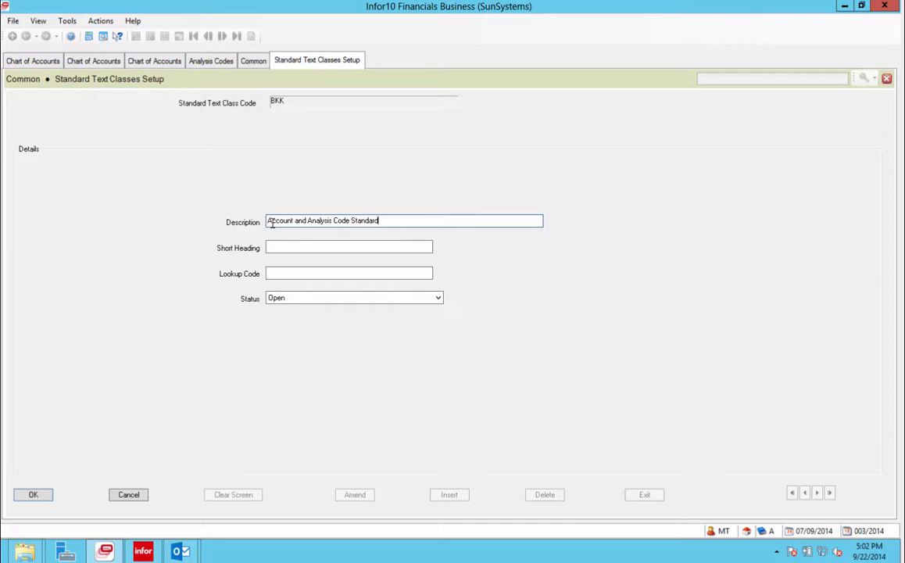
pyautogui.write(' Tex')
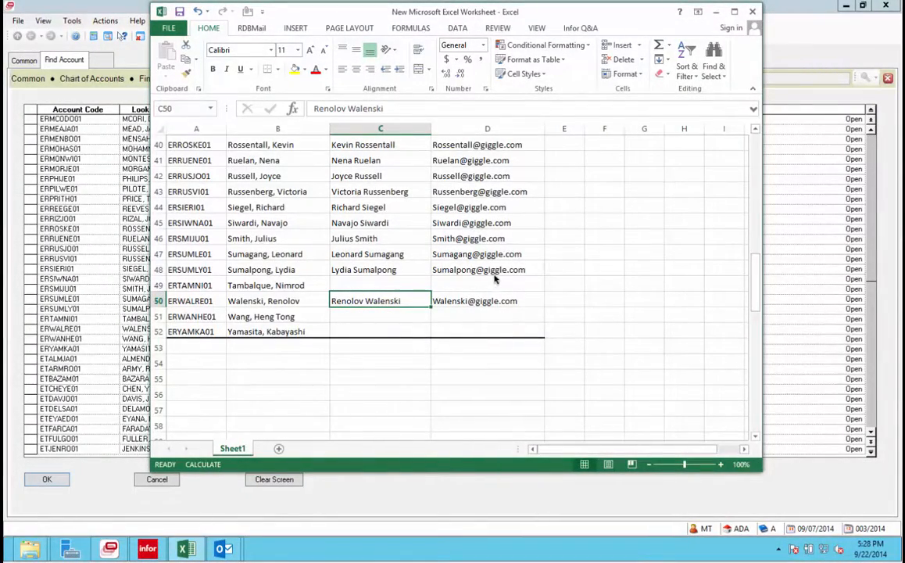
# Copy the employee's account code from cell A50 of the Excel account list.
pyautogui.click(342, 315)
pyautogui.click(348, 300)
pyautogui.click(192, 300)
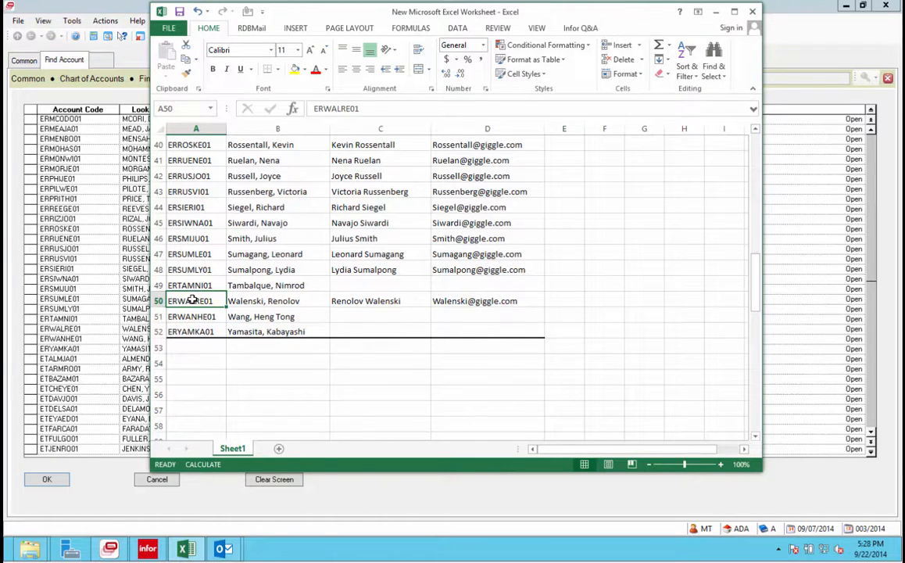
pyautogui.rightClick(192, 300)
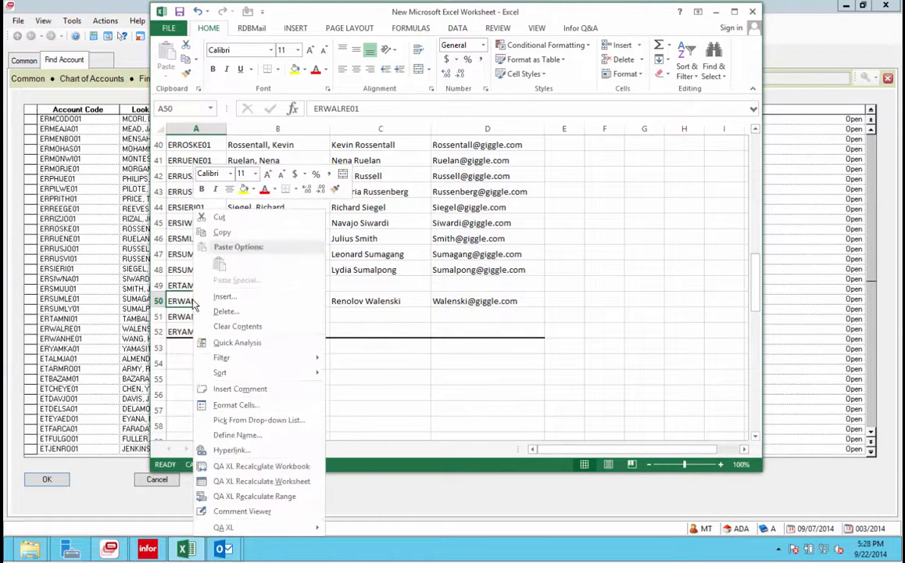
pyautogui.click(221, 235)
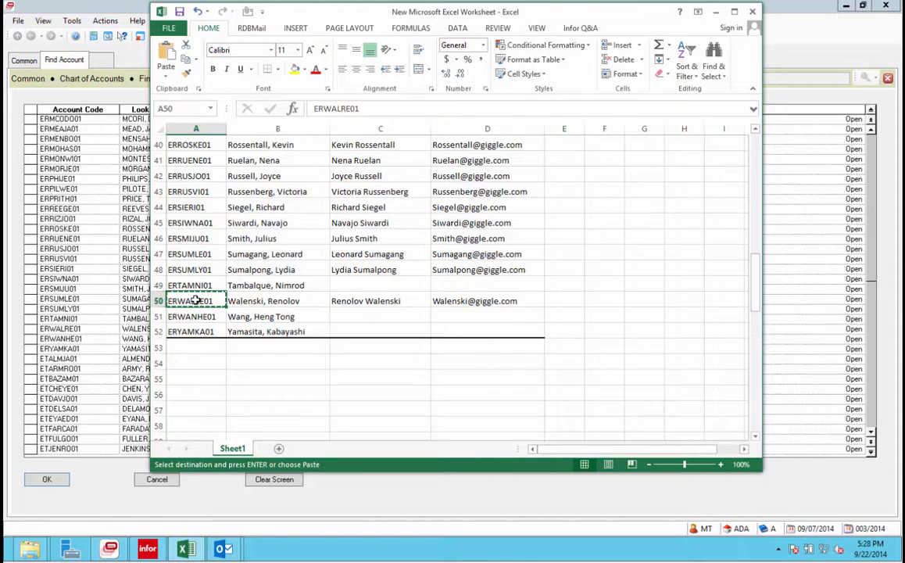
pyautogui.click(98, 283)
# Select the employee's account from the Account Code lookup into the Chart of Accounts form.
pyautogui.click(887, 78)
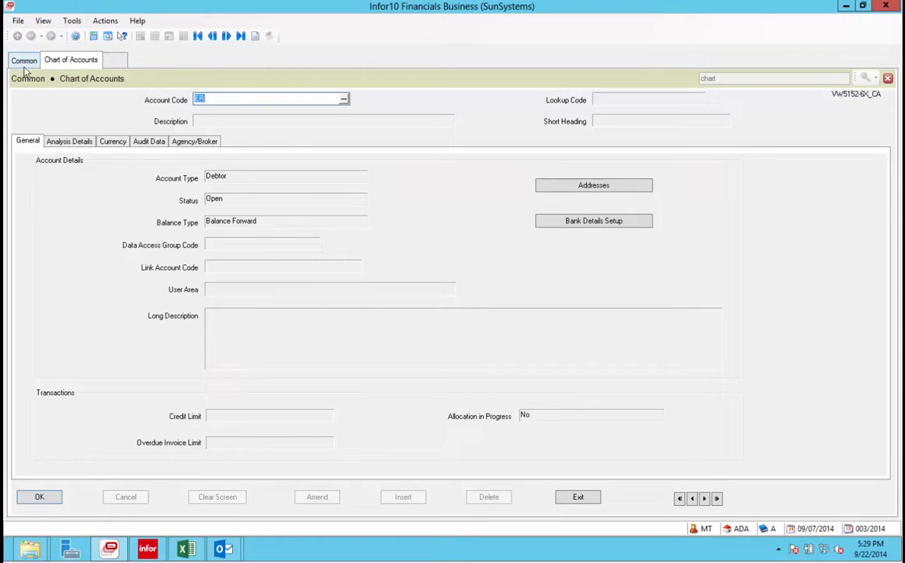
pyautogui.click(344, 100)
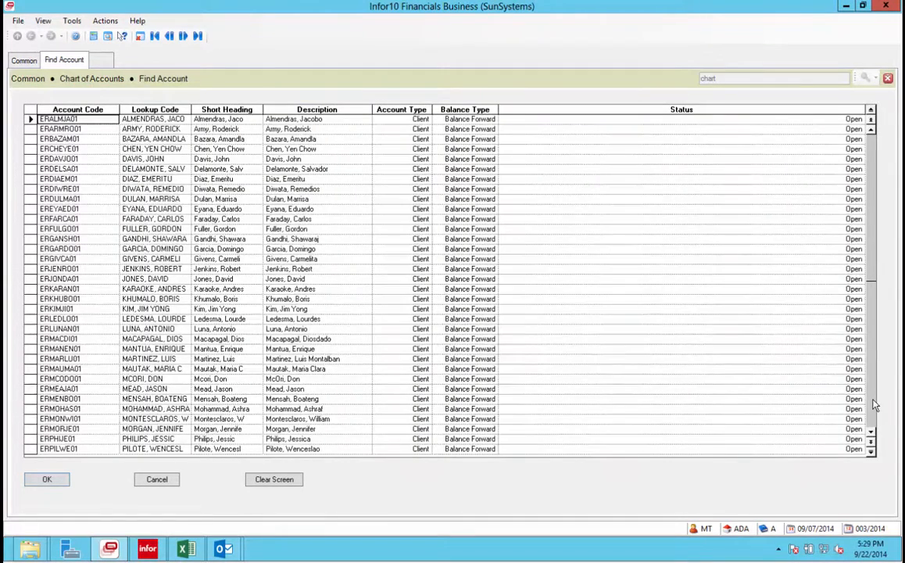
pyautogui.scroll(-15, 875, 404)
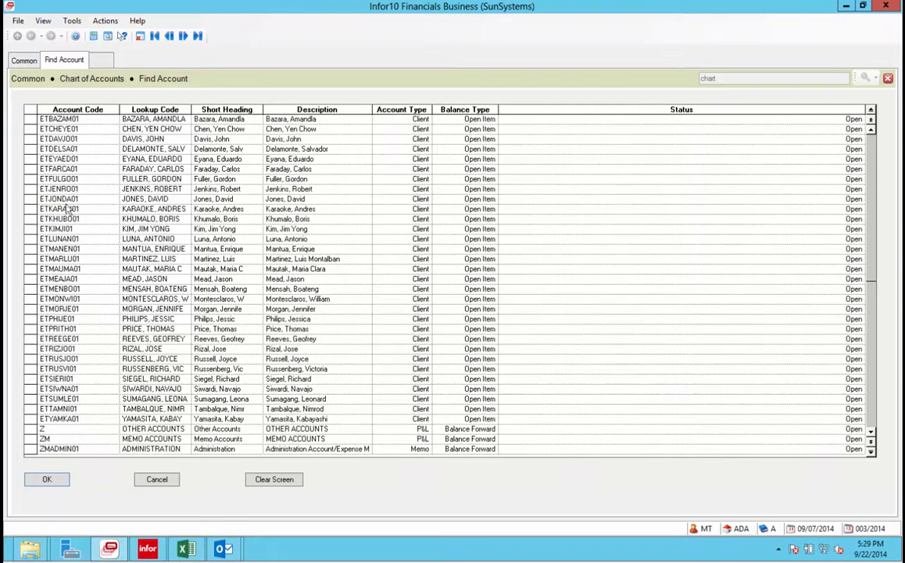
pyautogui.click(871, 131)
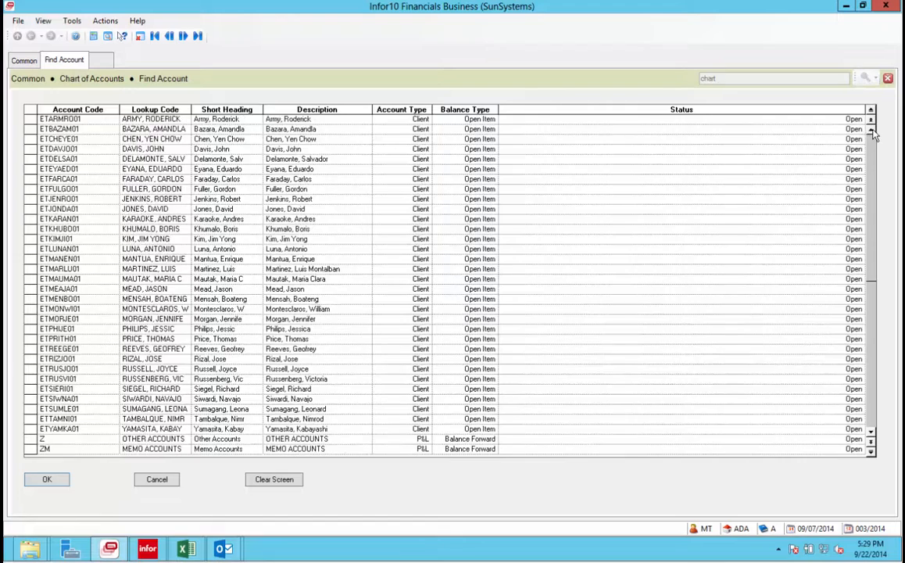
pyautogui.click(871, 131)
pyautogui.click(871, 130)
pyautogui.click(871, 131)
pyautogui.click(872, 131)
pyautogui.click(872, 131)
pyautogui.click(872, 131)
pyautogui.click(872, 131)
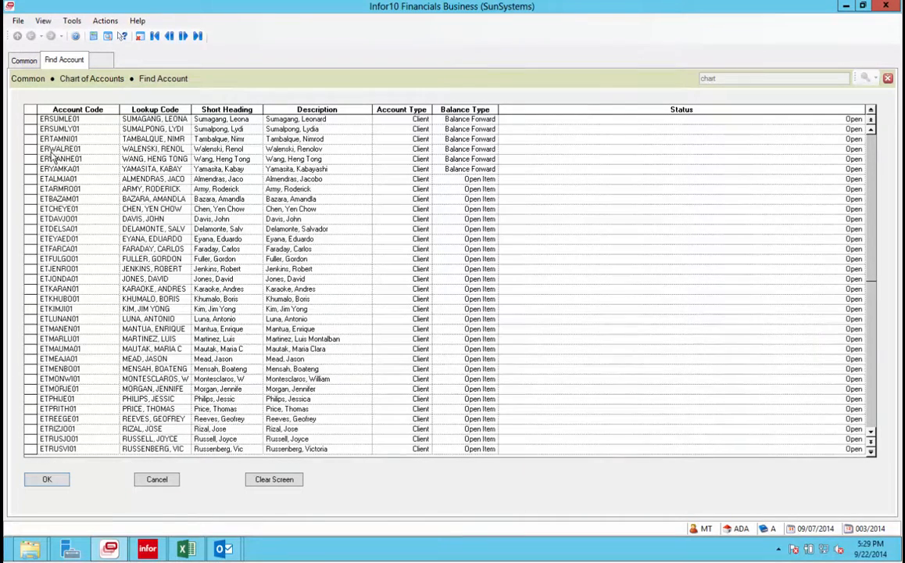
pyautogui.click(39, 149)
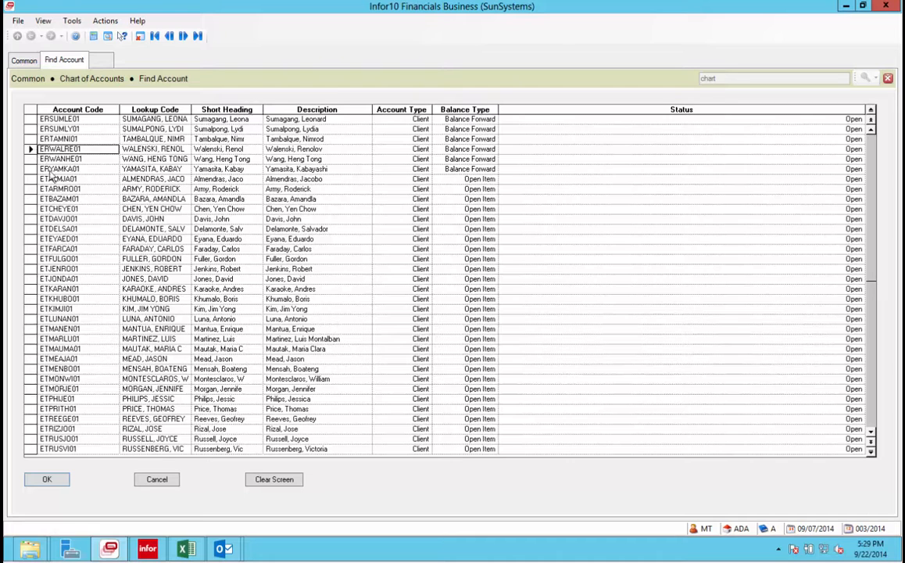
pyautogui.click(65, 480)
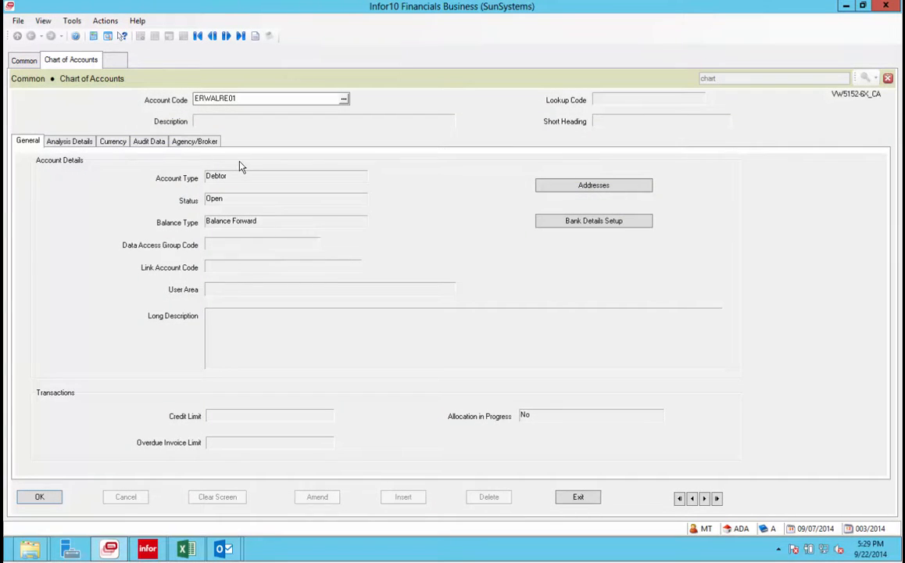
# Re-copy cell A50's account code, load that account, and open its Standard Text from Actions.
pyautogui.click(186, 547)
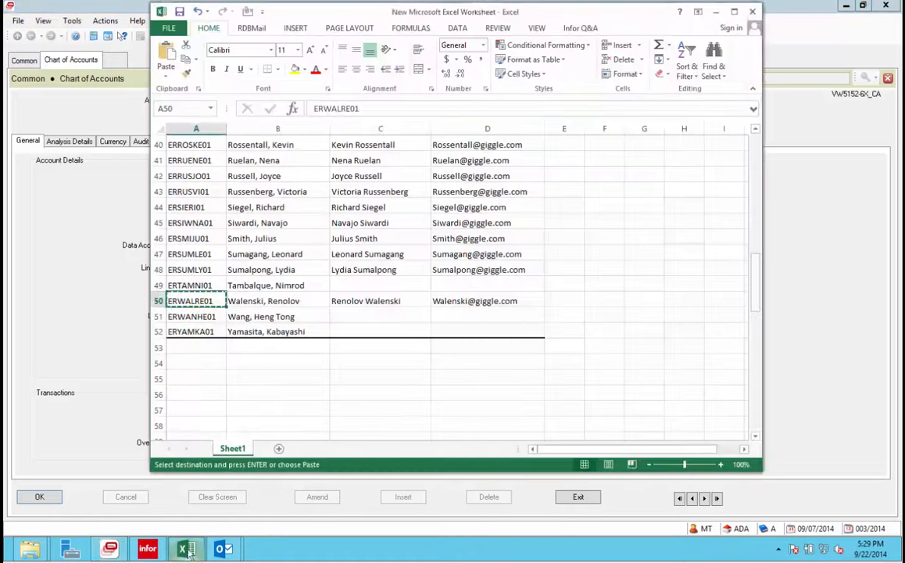
pyautogui.rightClick(193, 310)
pyautogui.click(206, 231)
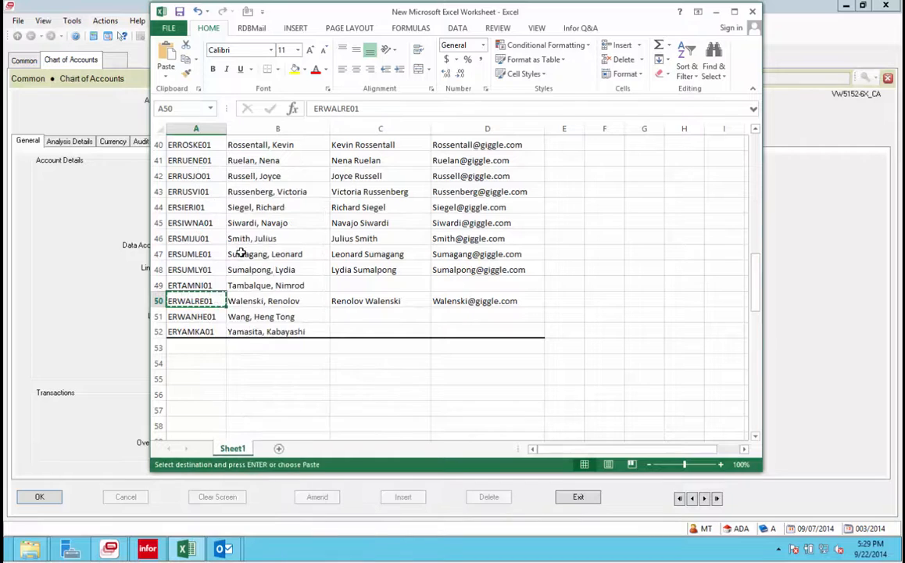
pyautogui.click(806, 373)
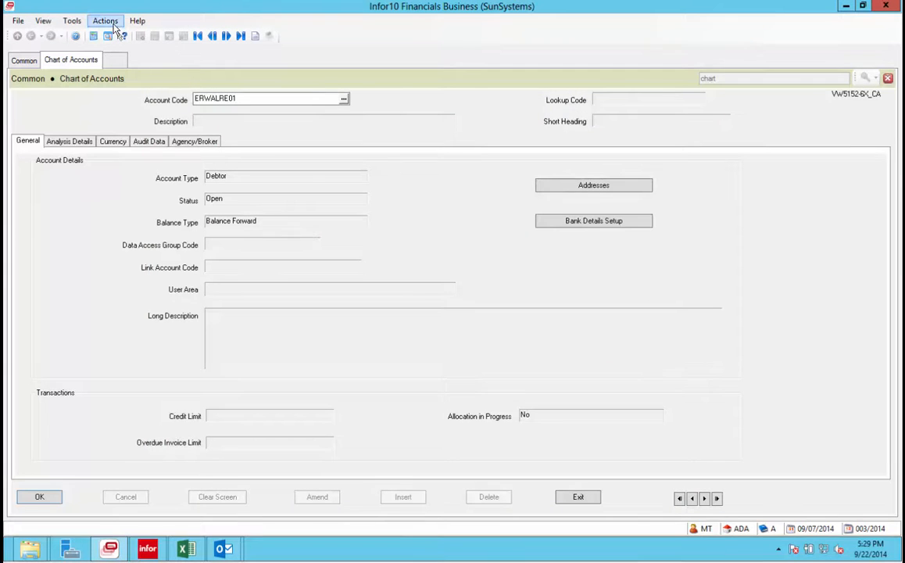
pyautogui.click(43, 497)
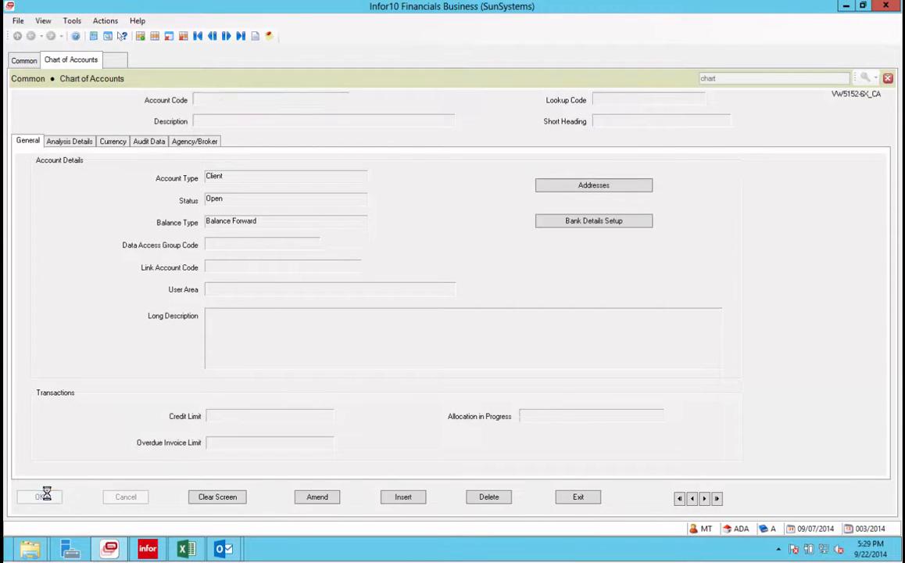
pyautogui.click(109, 25)
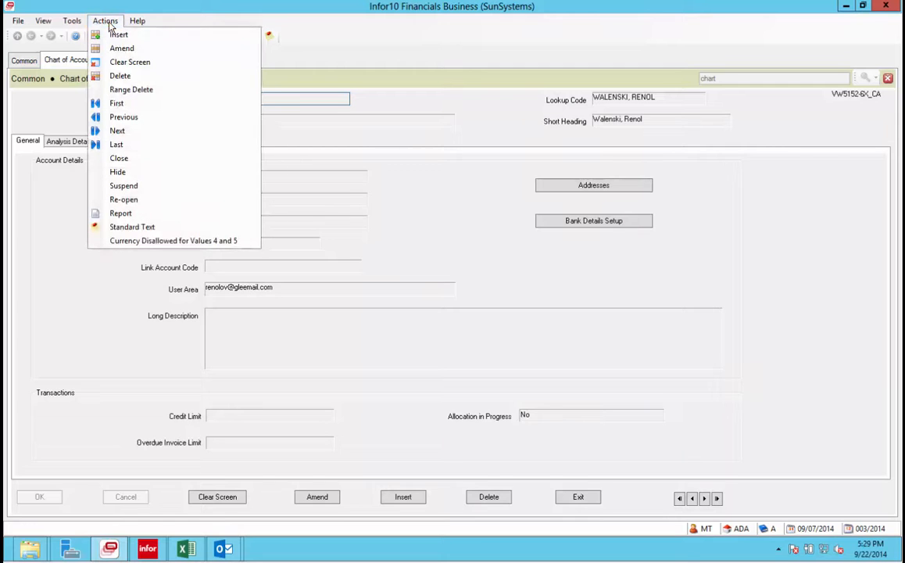
pyautogui.click(133, 227)
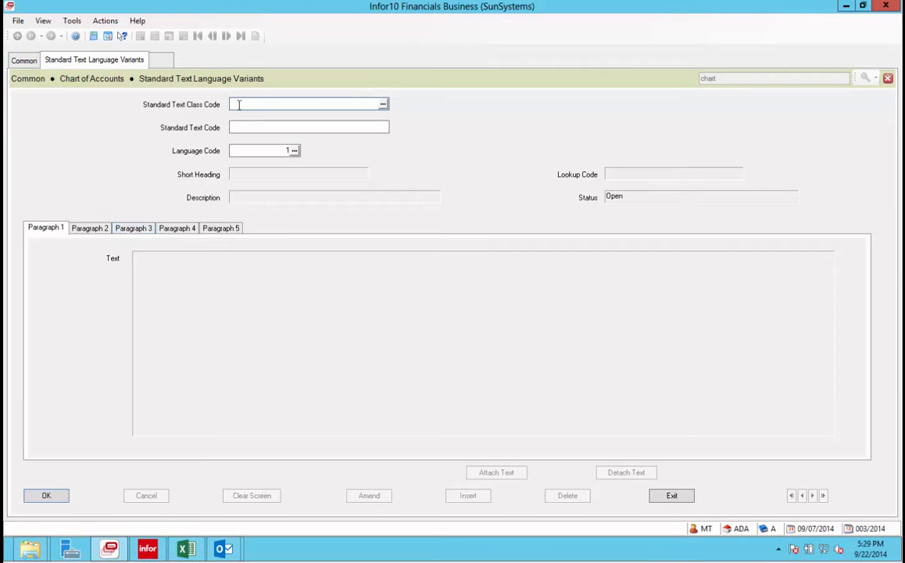
# Choose class ANALYSIS EMAILS, paste the account code as the text code, and confirm creating it.
pyautogui.click(383, 106)
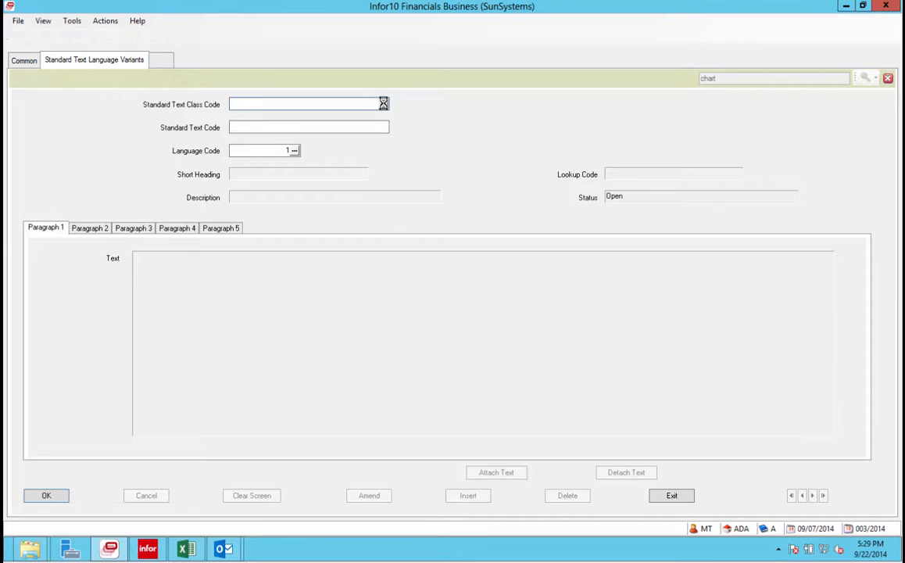
pyautogui.click(29, 137)
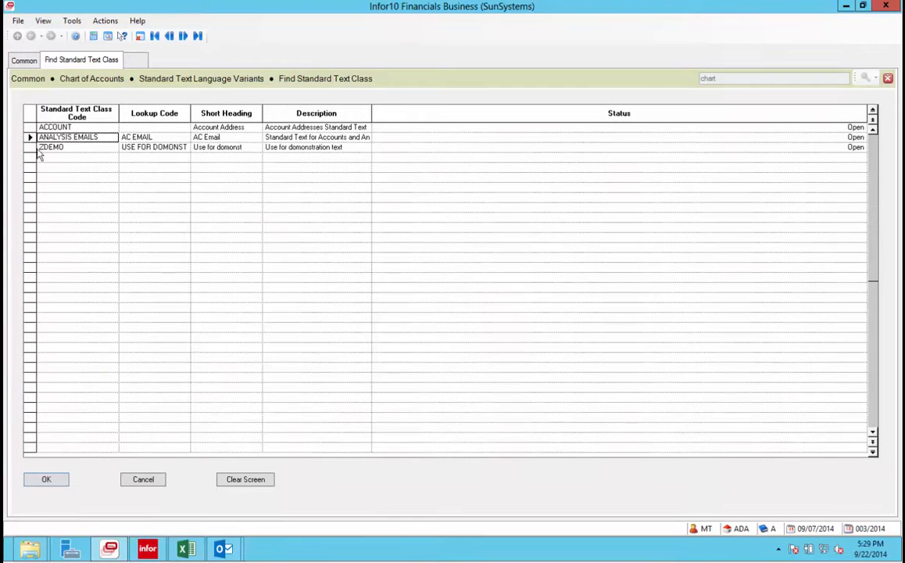
pyautogui.click(47, 479)
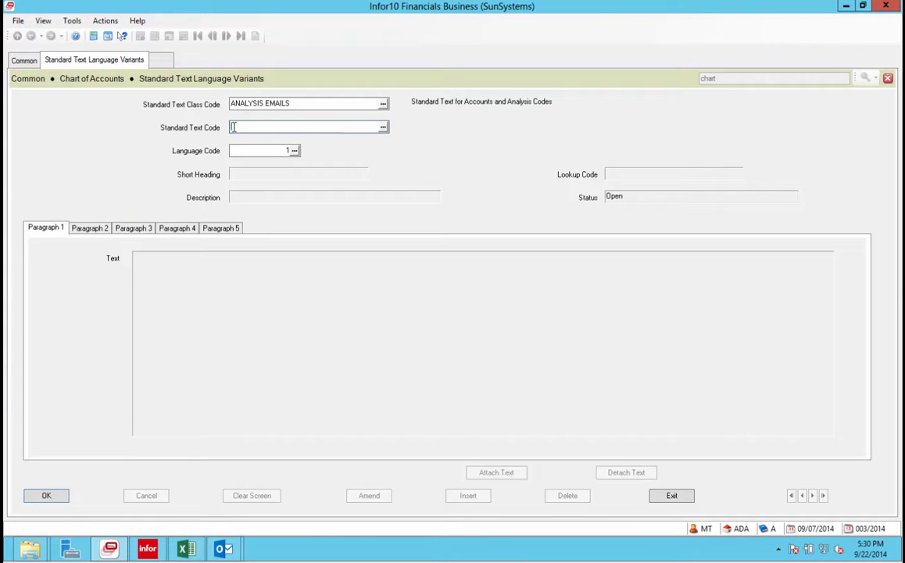
pyautogui.rightClick(233, 127)
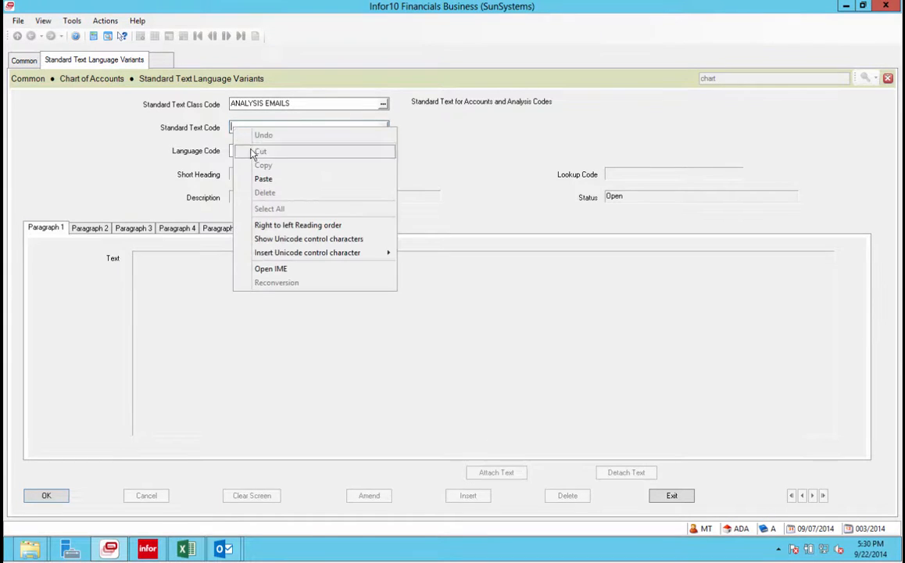
pyautogui.click(263, 179)
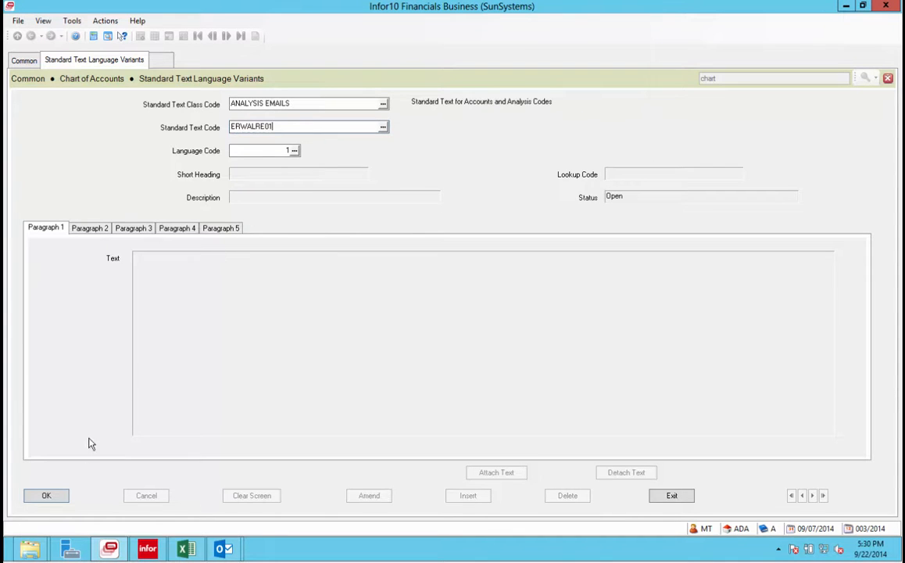
pyautogui.click(61, 494)
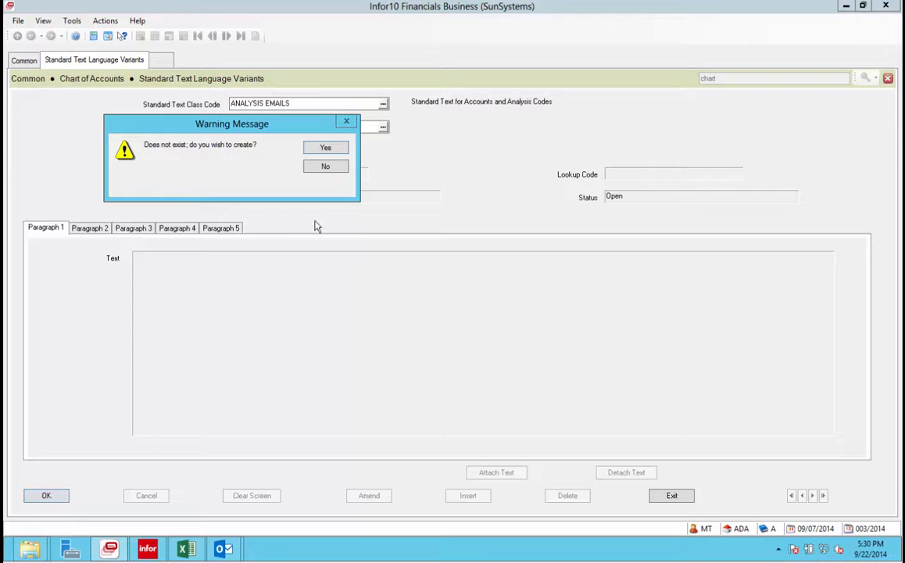
pyautogui.click(335, 148)
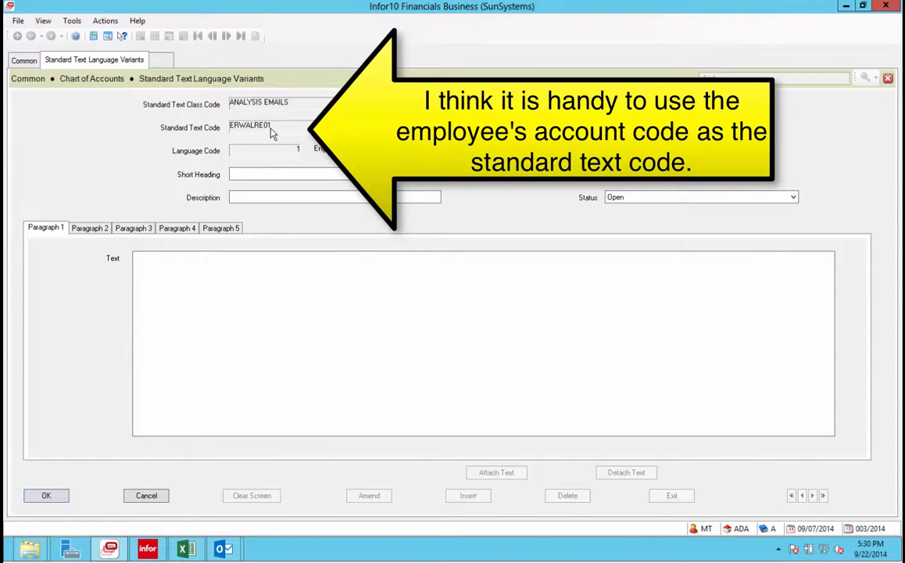
# Paste the employee's account code into both the Short Heading and Lookup Code fields.
pyautogui.click(236, 175)
pyautogui.rightClick(235, 176)
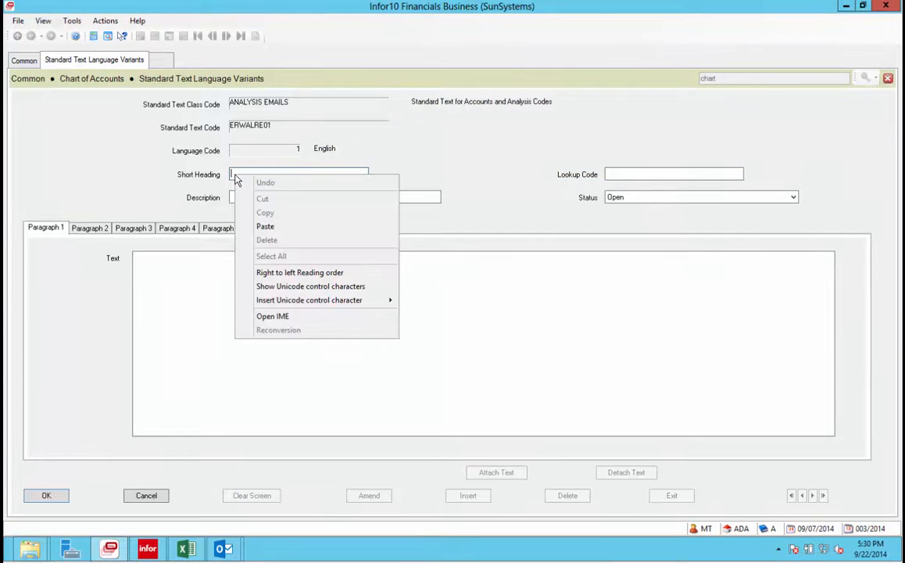
pyautogui.click(263, 226)
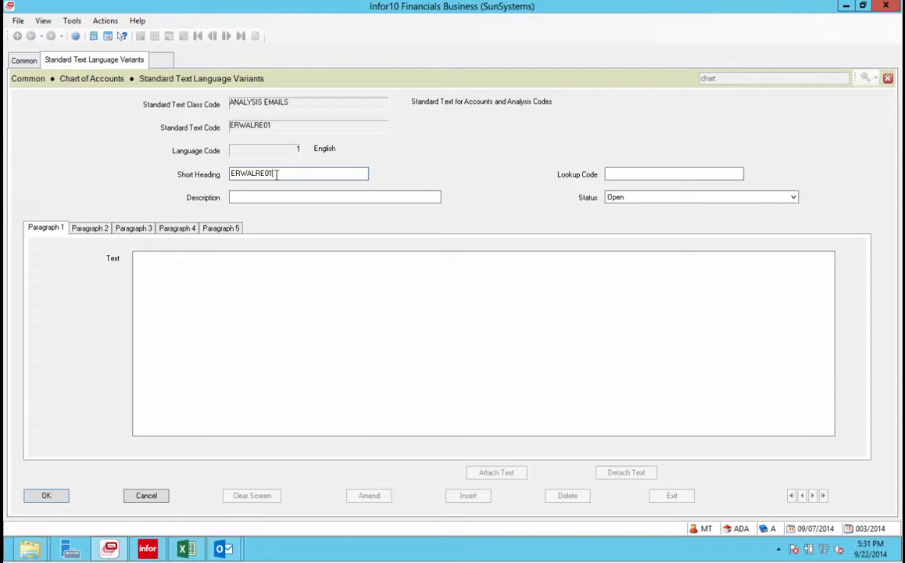
pyautogui.rightClick(612, 174)
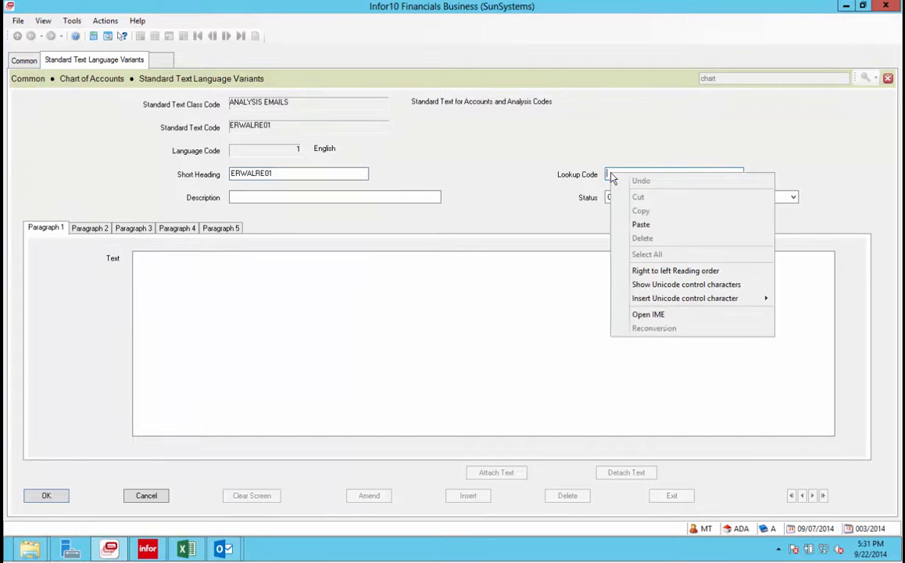
pyautogui.click(641, 225)
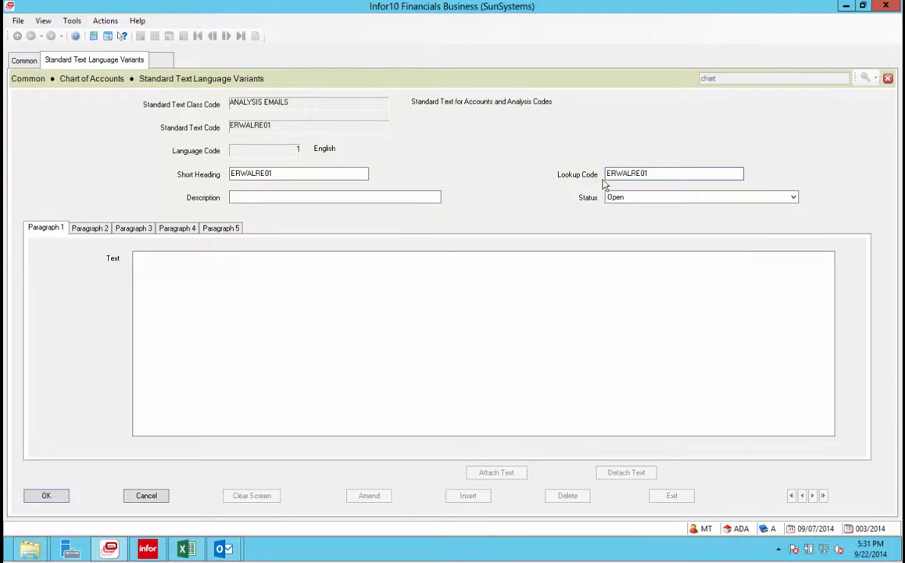
pyautogui.click(237, 199)
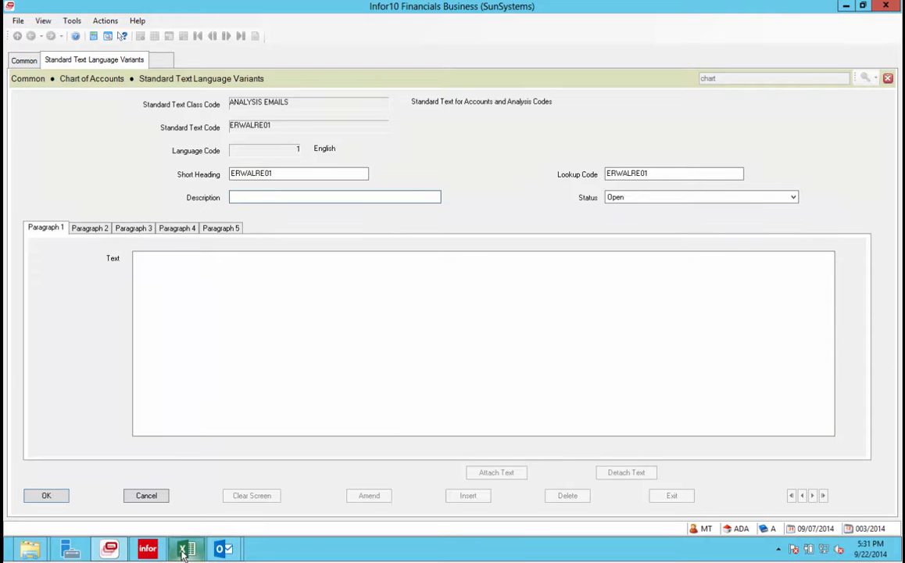
# Copy the employee's full name from Excel cell C50 into the Description field.
pyautogui.moveTo(193, 552)
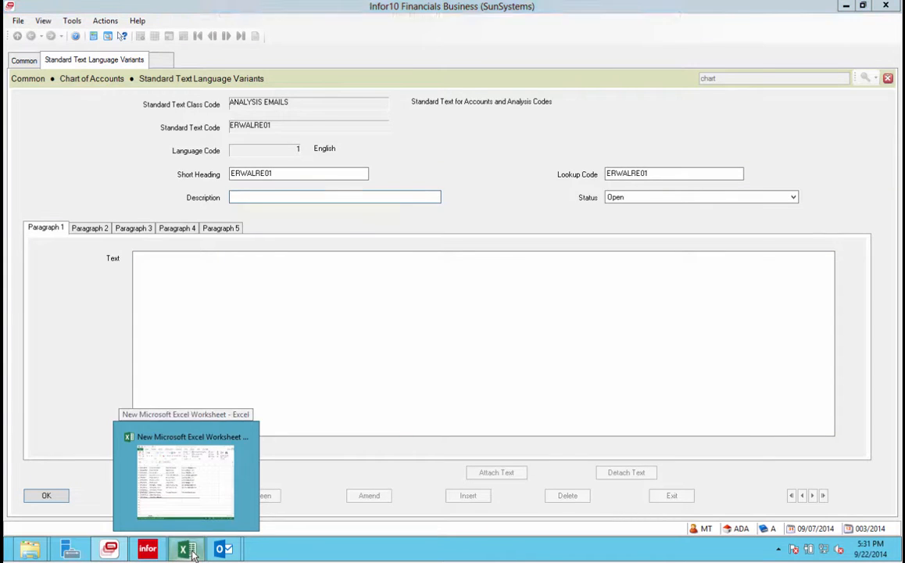
pyautogui.click(185, 478)
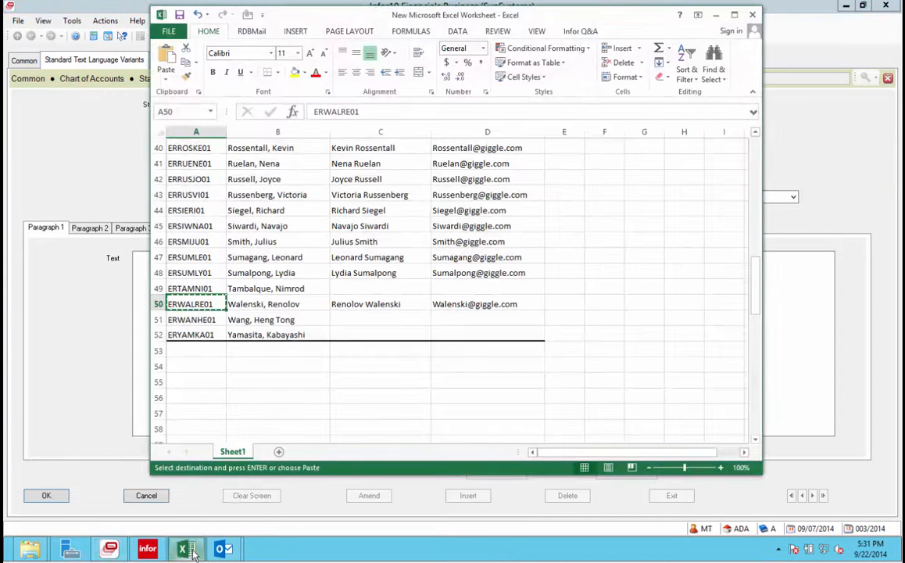
pyautogui.click(357, 304)
pyautogui.rightClick(358, 306)
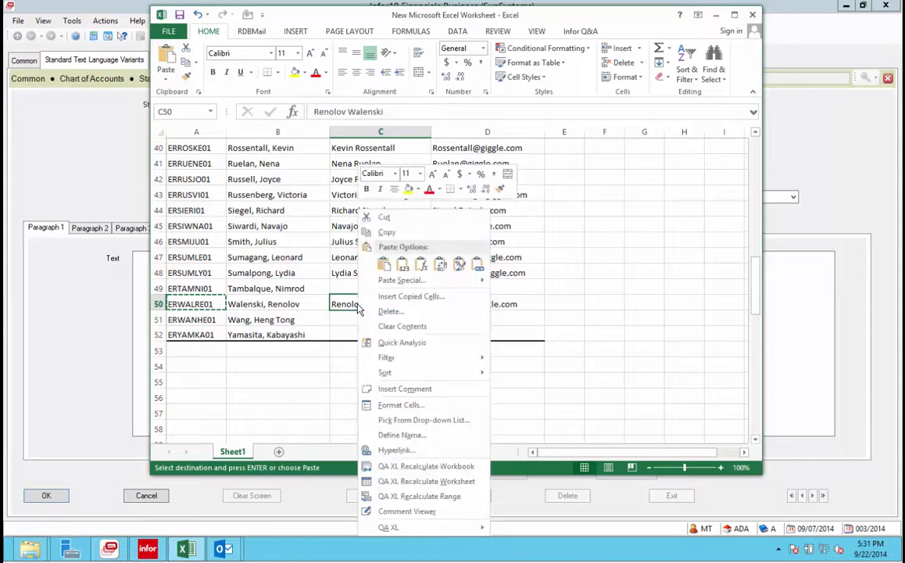
pyautogui.click(383, 232)
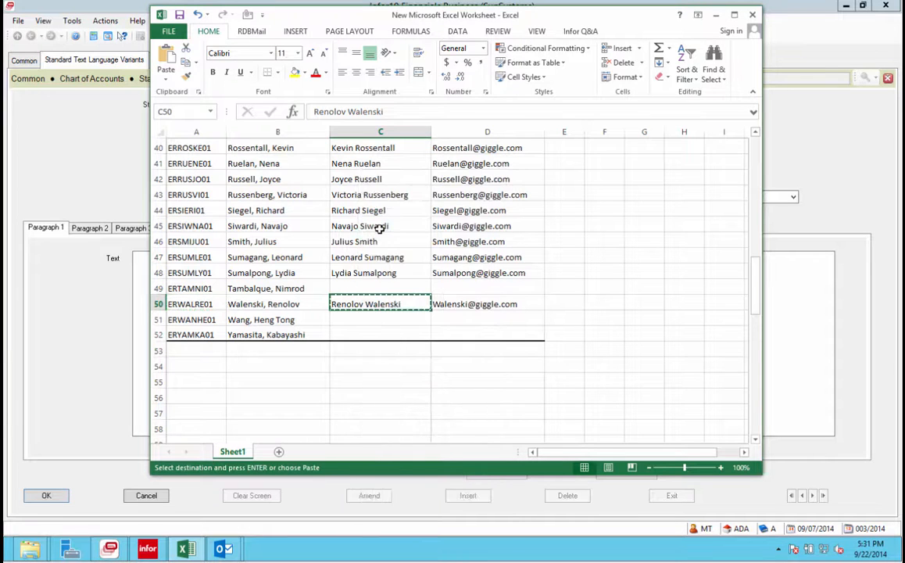
pyautogui.click(812, 368)
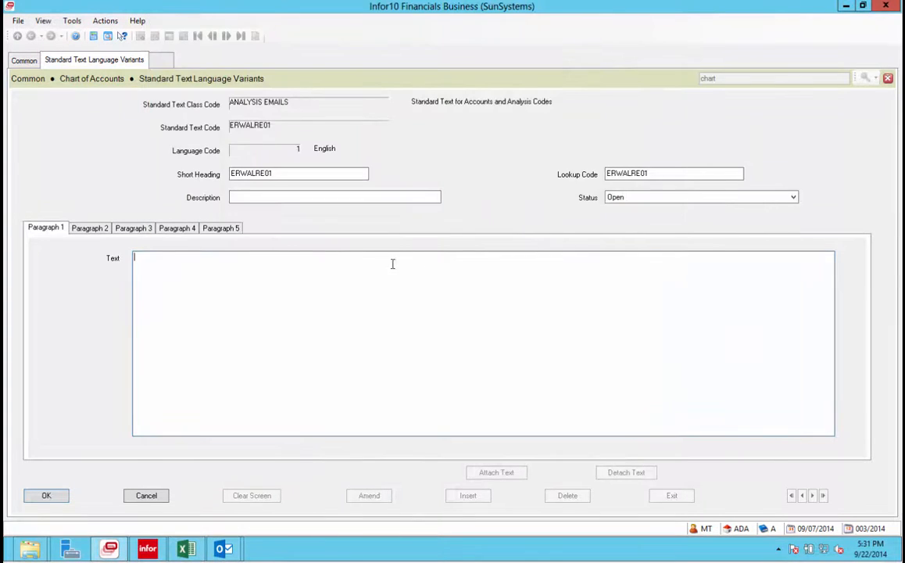
pyautogui.rightClick(238, 197)
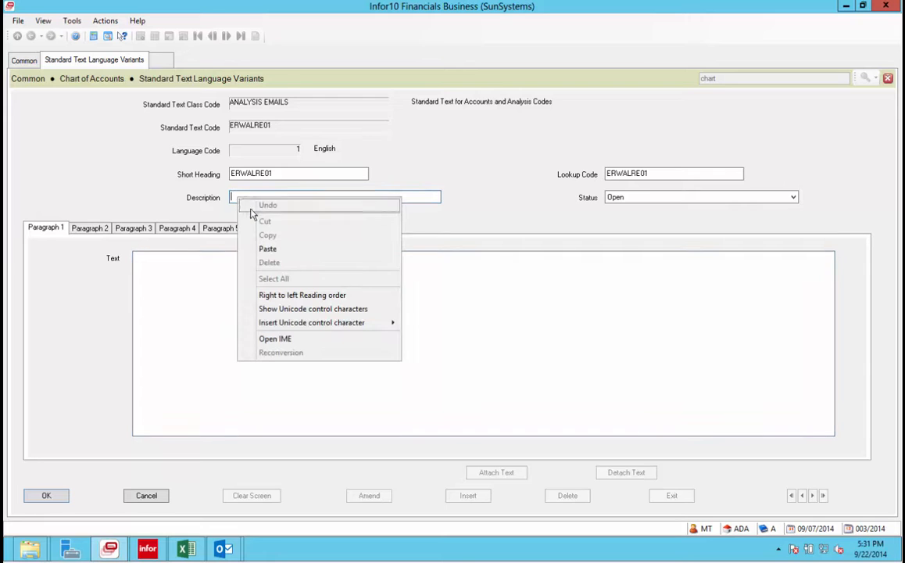
pyautogui.click(271, 250)
pyautogui.click(271, 276)
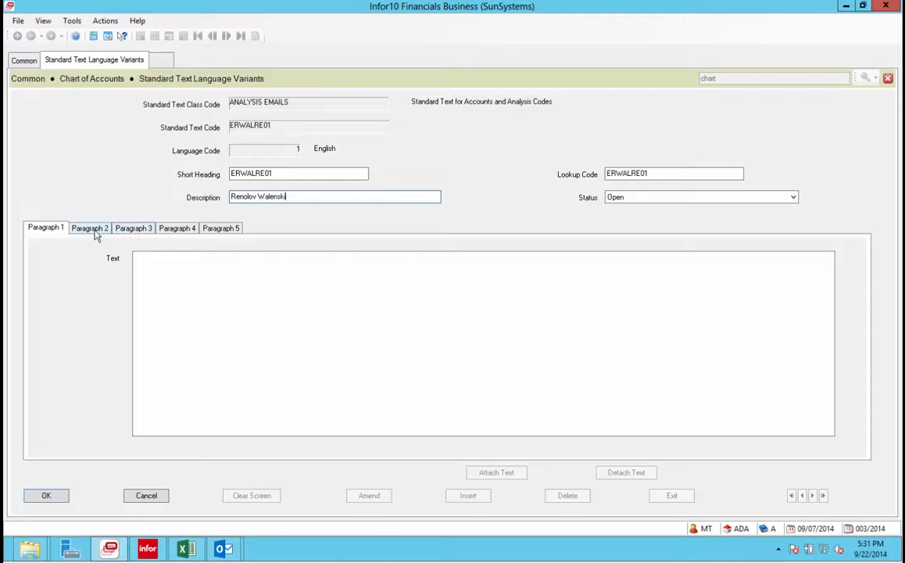
pyautogui.click(144, 258)
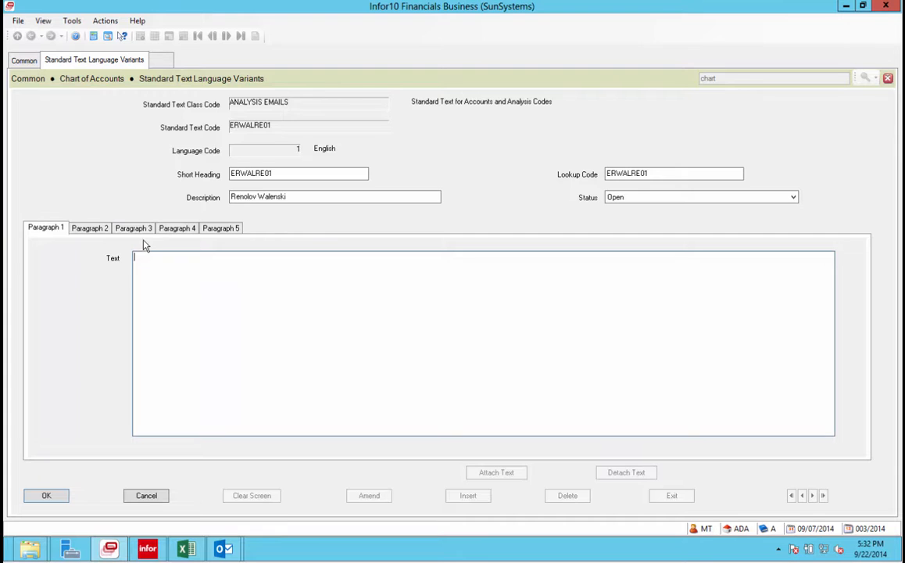
# Paste the employee's email from cell D50 into Paragraph 3, removing the leading quote.
pyautogui.click(141, 231)
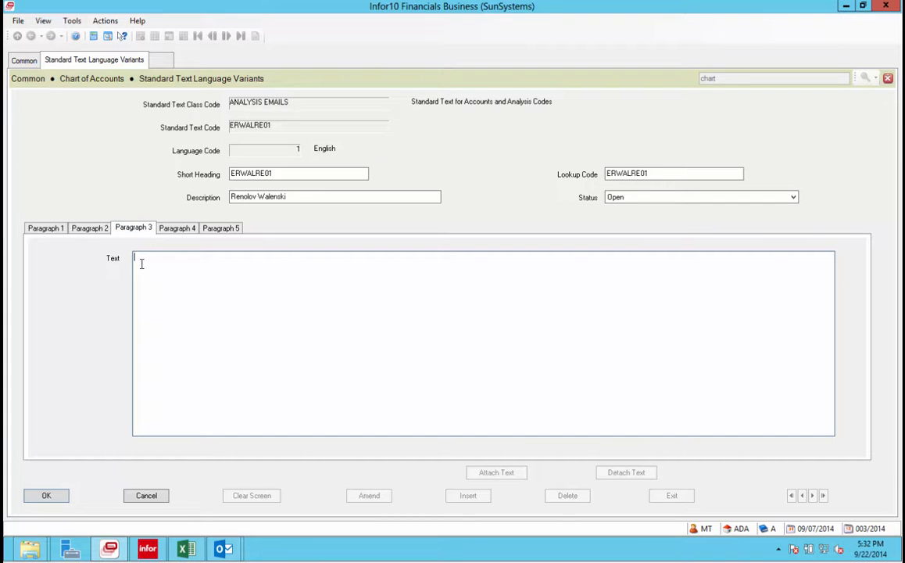
pyautogui.click(186, 549)
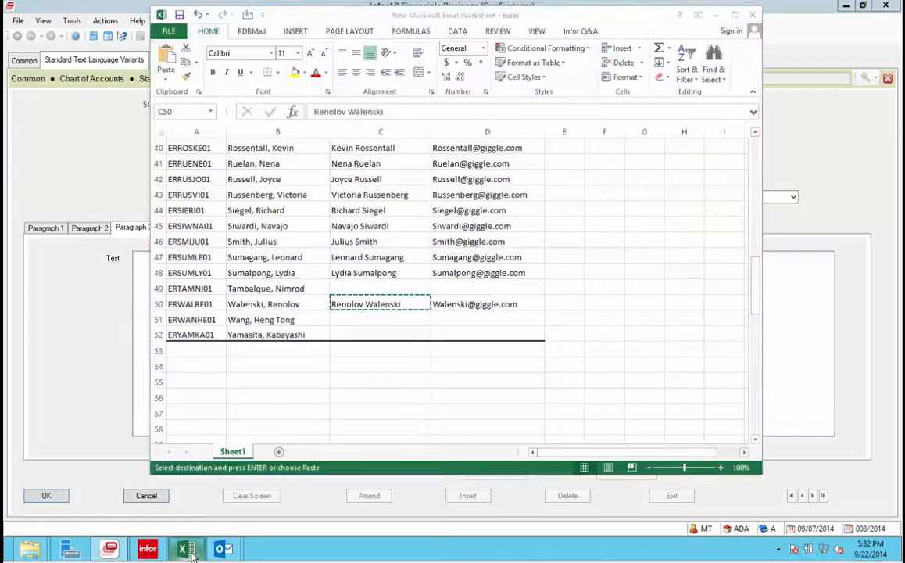
pyautogui.click(449, 305)
pyautogui.rightClick(450, 304)
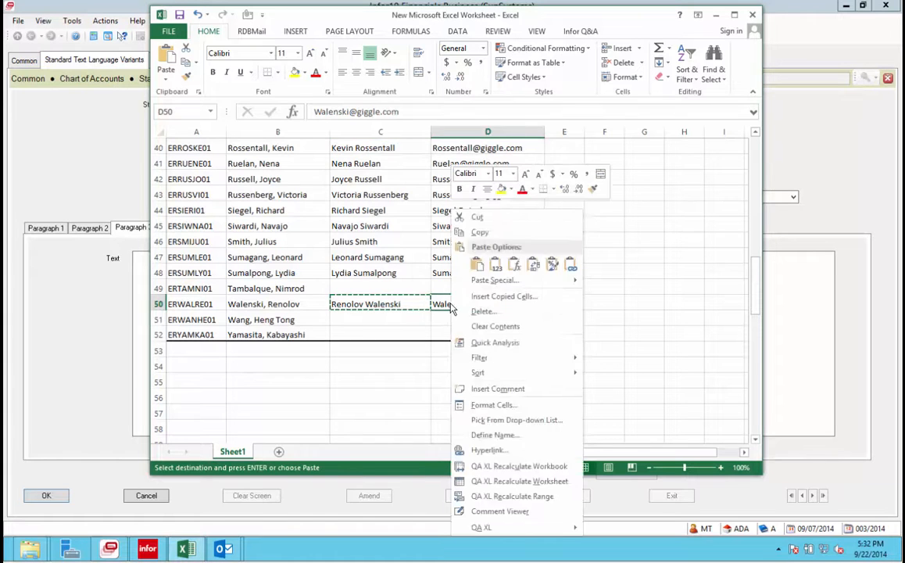
pyautogui.click(475, 232)
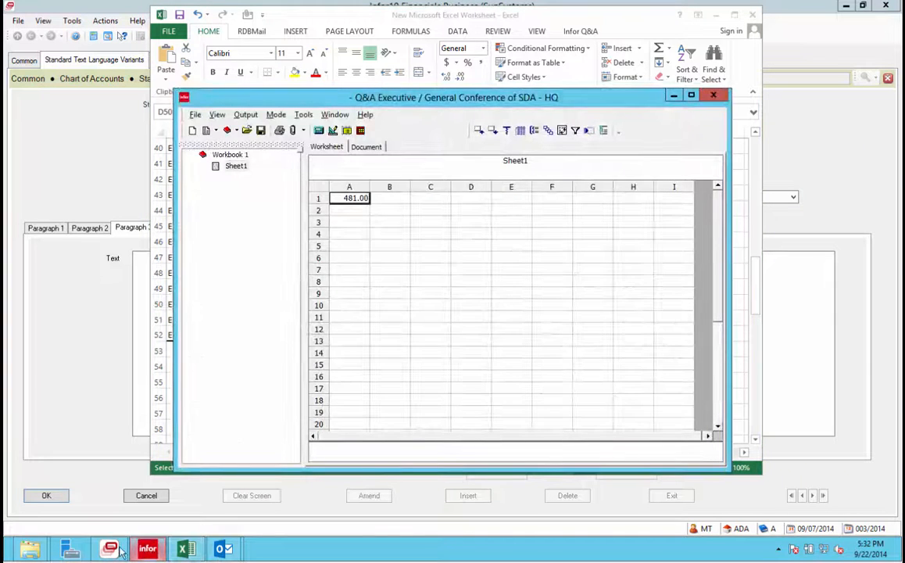
pyautogui.click(118, 550)
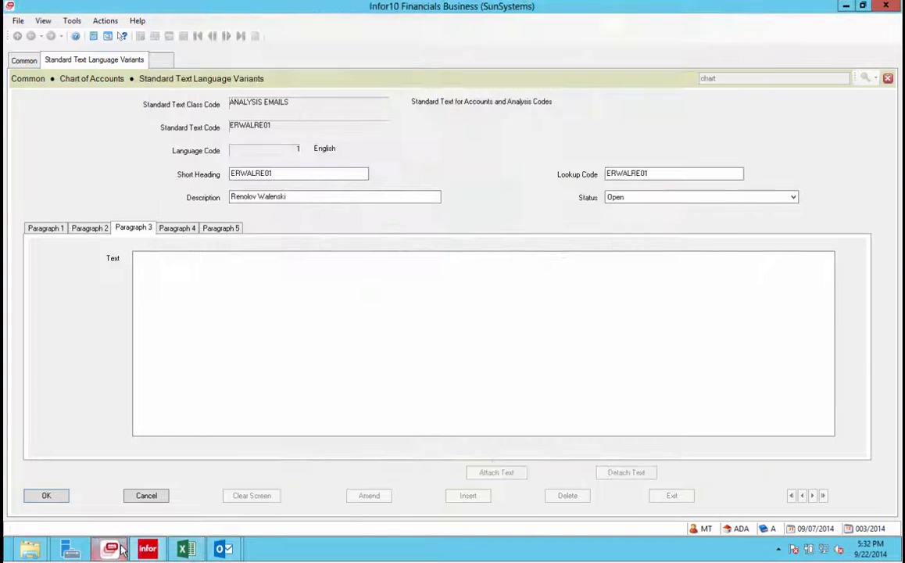
pyautogui.rightClick(157, 267)
pyautogui.click(188, 317)
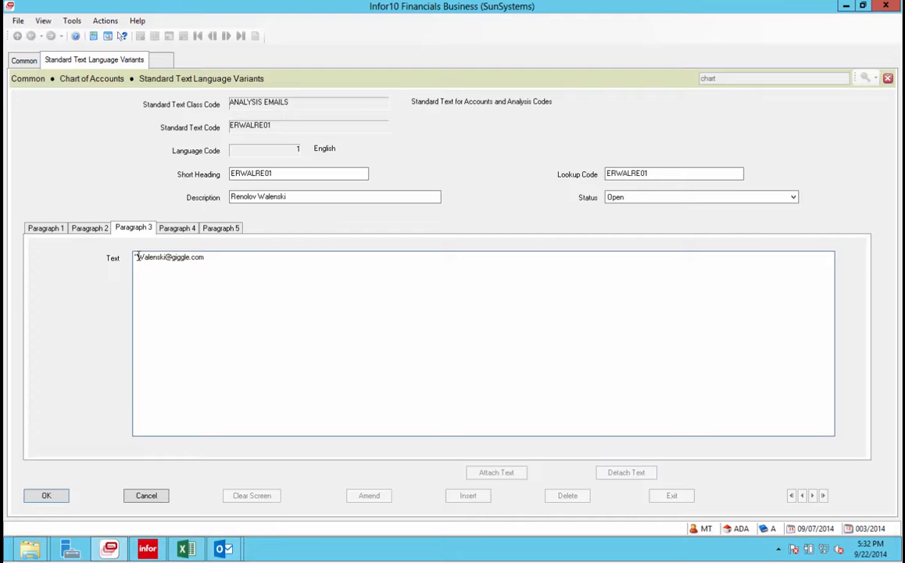
pyautogui.click(137, 257)
pyautogui.press('BackSpace')
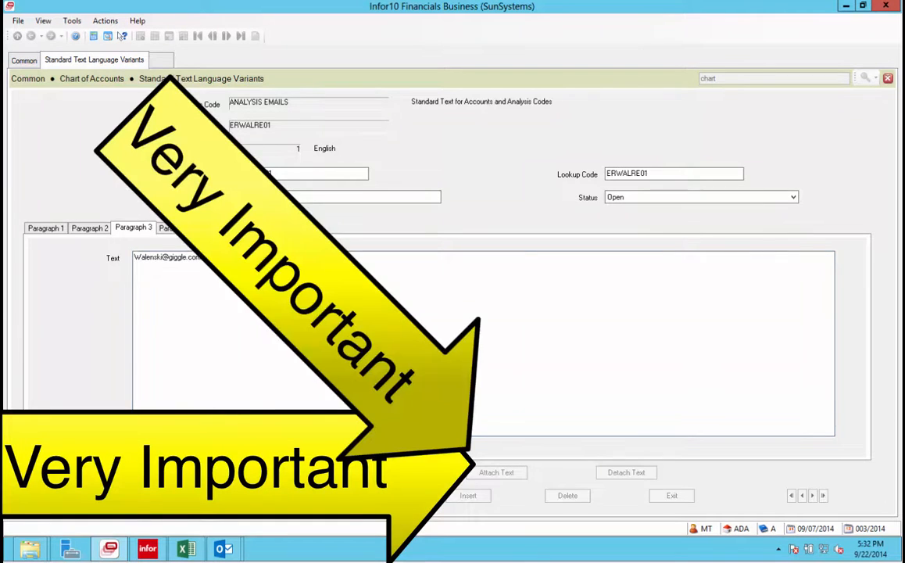
# Save the standard text, attach it to the employee's account, and acknowledge the confirmation.
pyautogui.click(161, 495)
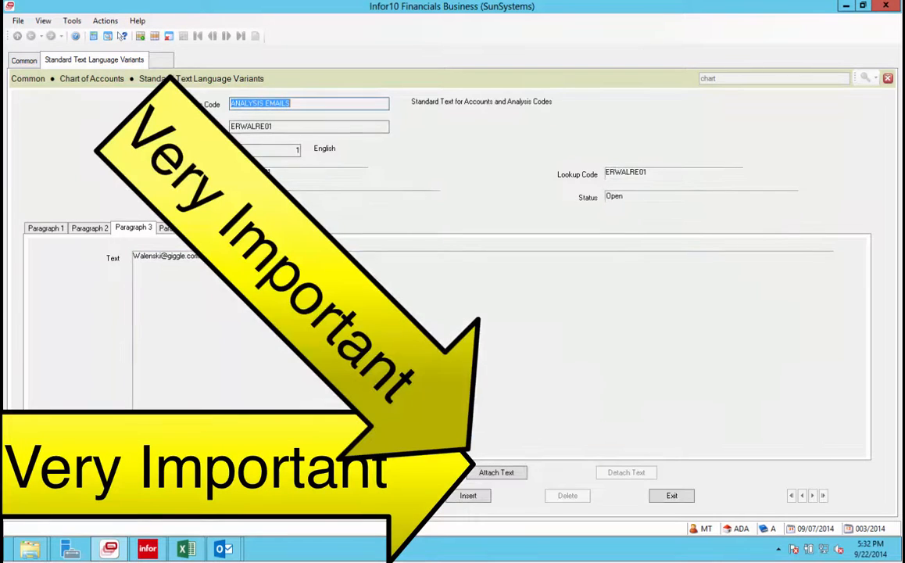
pyautogui.click(496, 473)
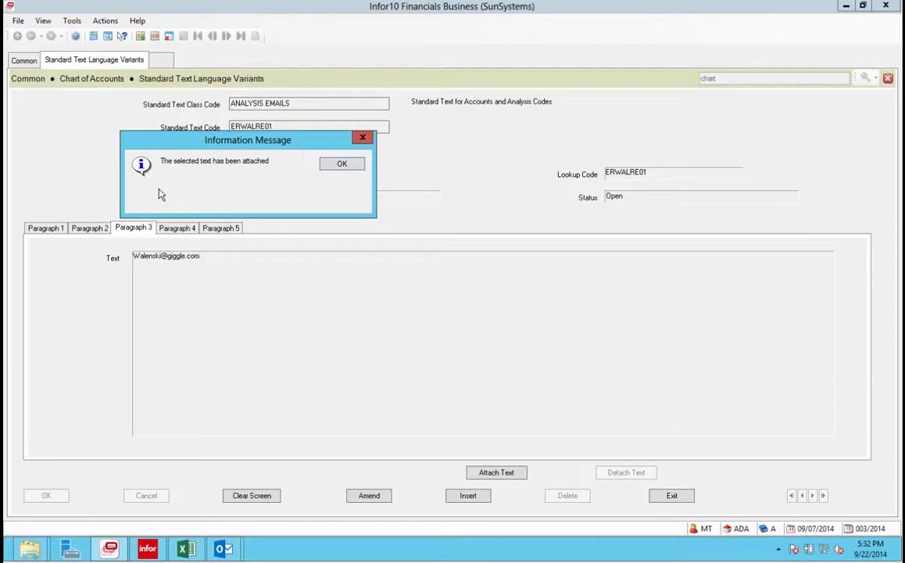
pyautogui.click(346, 167)
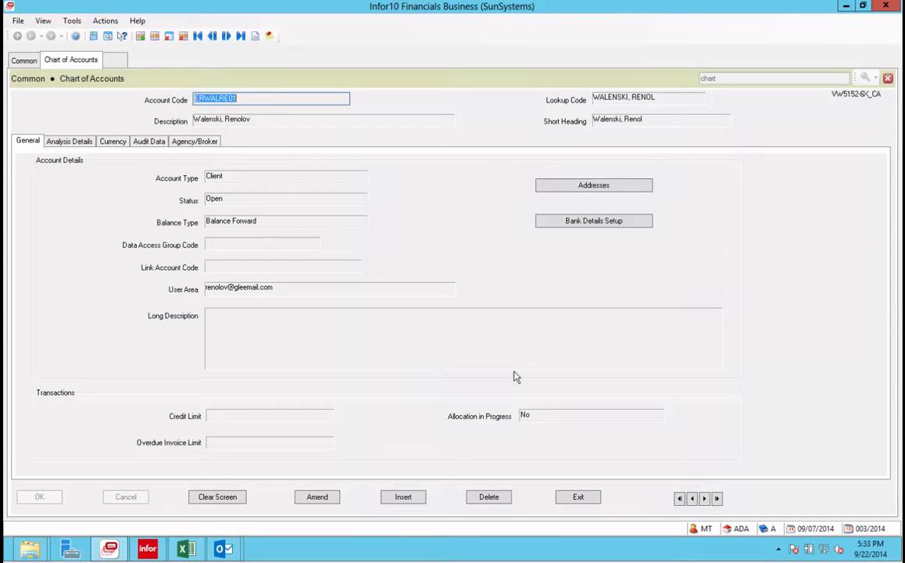
# Open the account's standard text, view the Paragraph 3 e-mail, and exit back to the account.
pyautogui.click(105, 21)
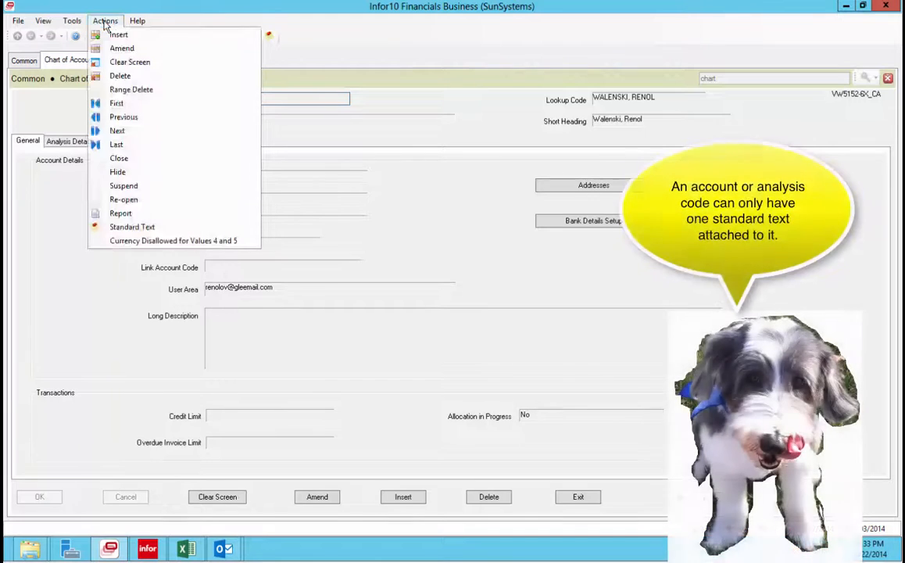
pyautogui.click(151, 228)
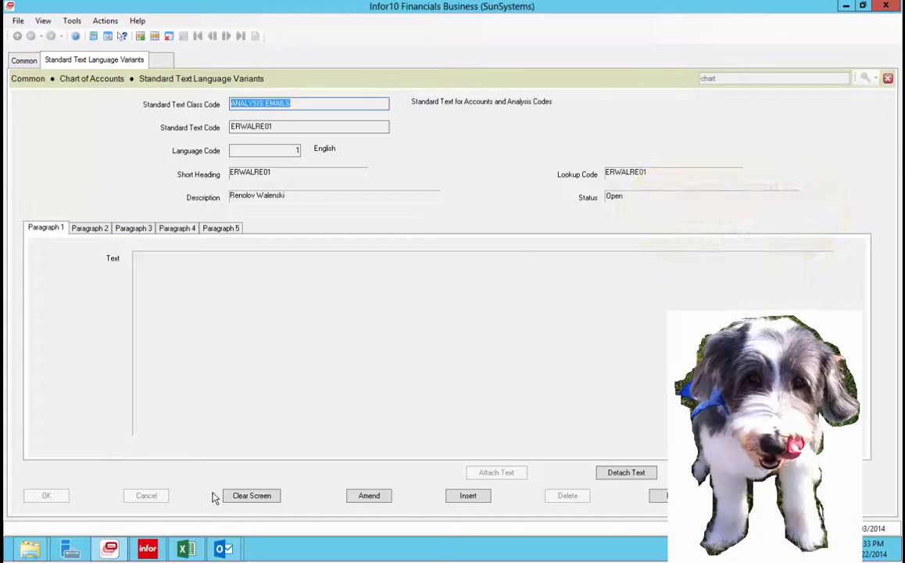
pyautogui.click(134, 228)
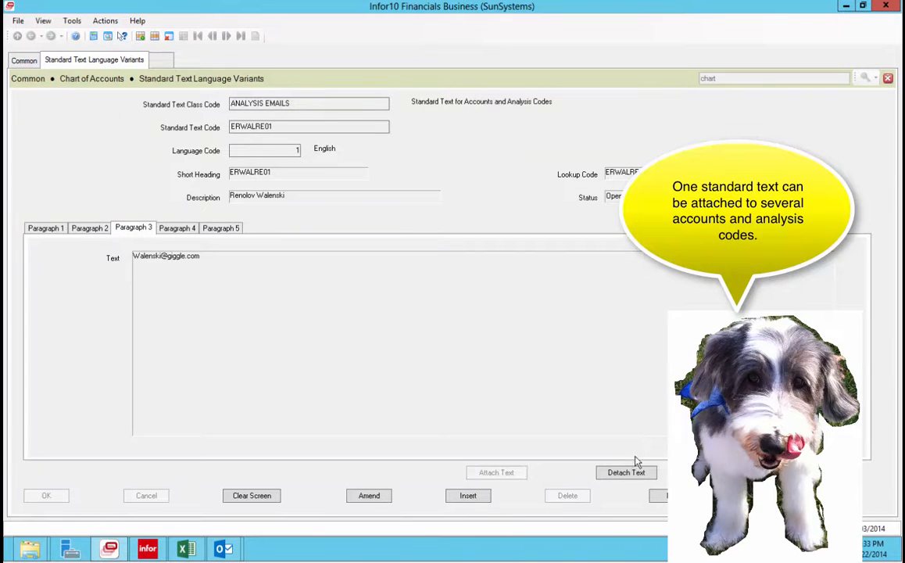
pyautogui.click(105, 21)
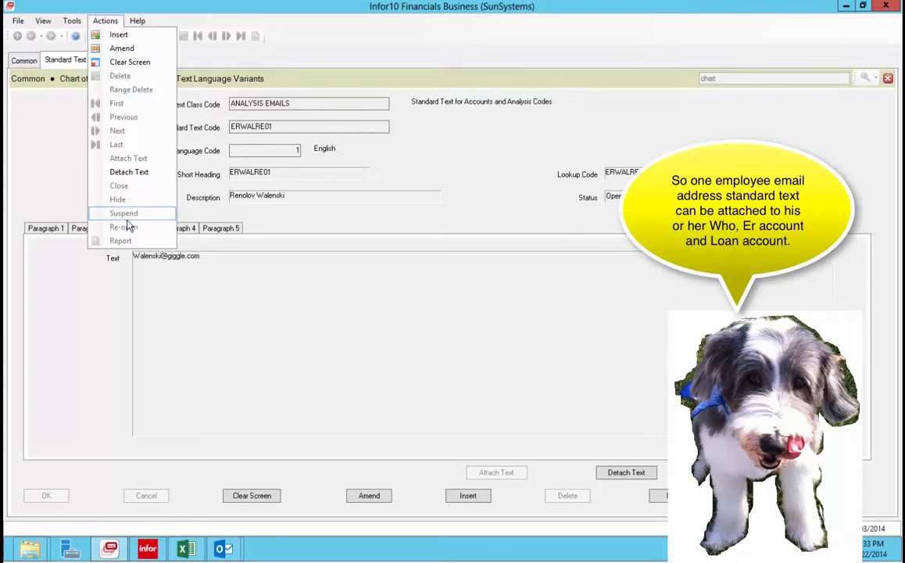
pyautogui.click(302, 280)
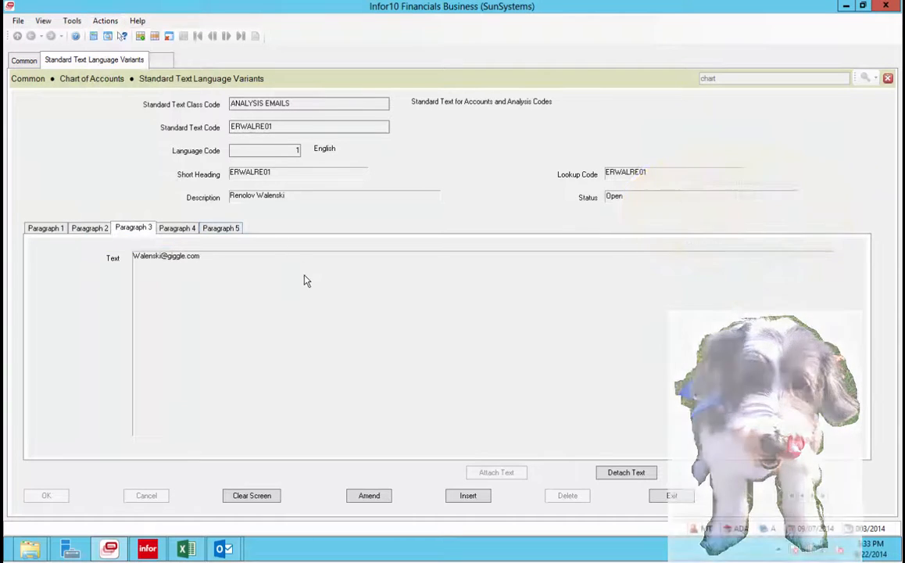
pyautogui.click(110, 23)
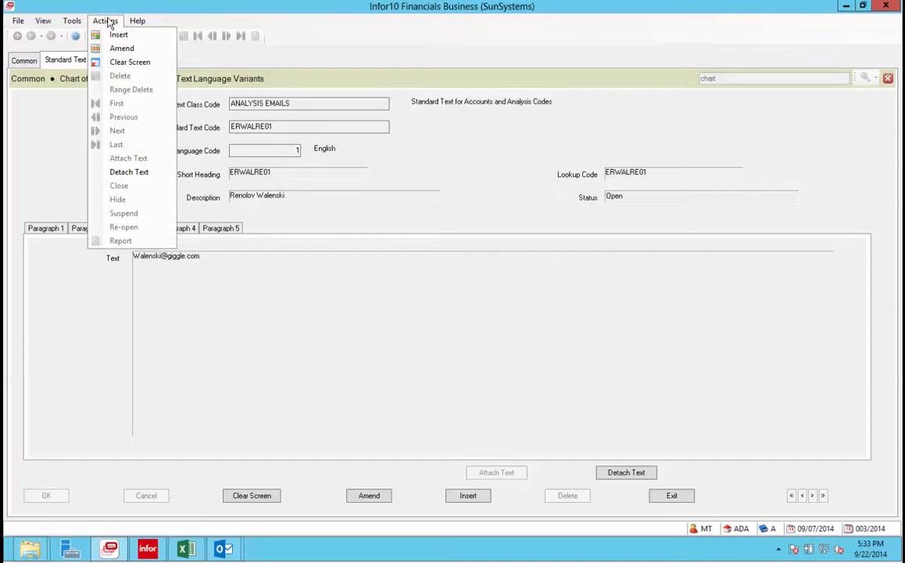
pyautogui.click(667, 498)
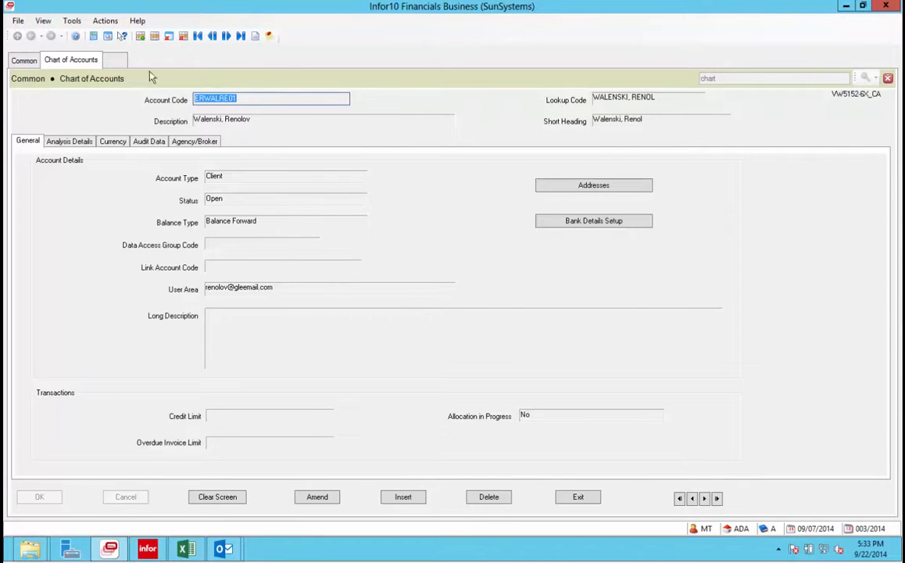
# Reopen the standard text twice more to recheck the Paragraph 3 e-mail, closing it each time.
pyautogui.click(105, 21)
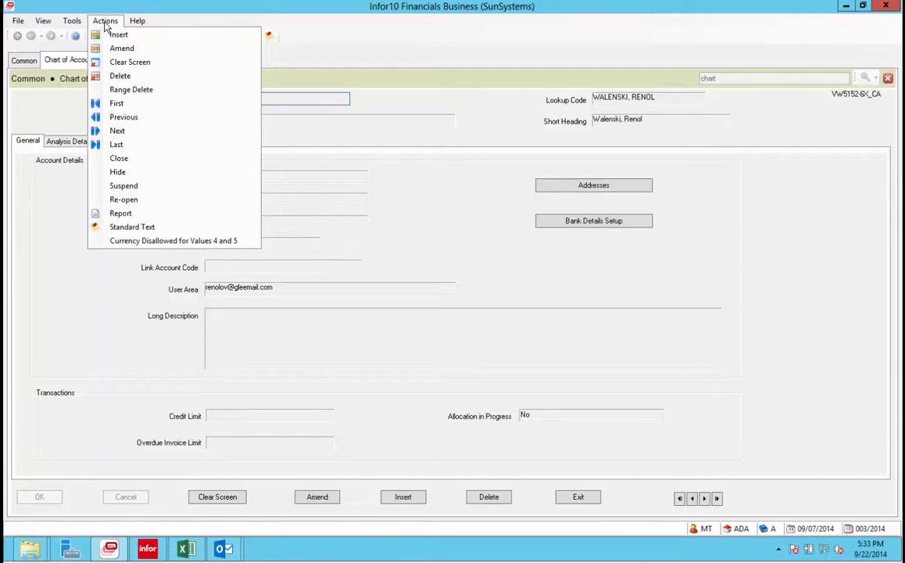
pyautogui.click(140, 231)
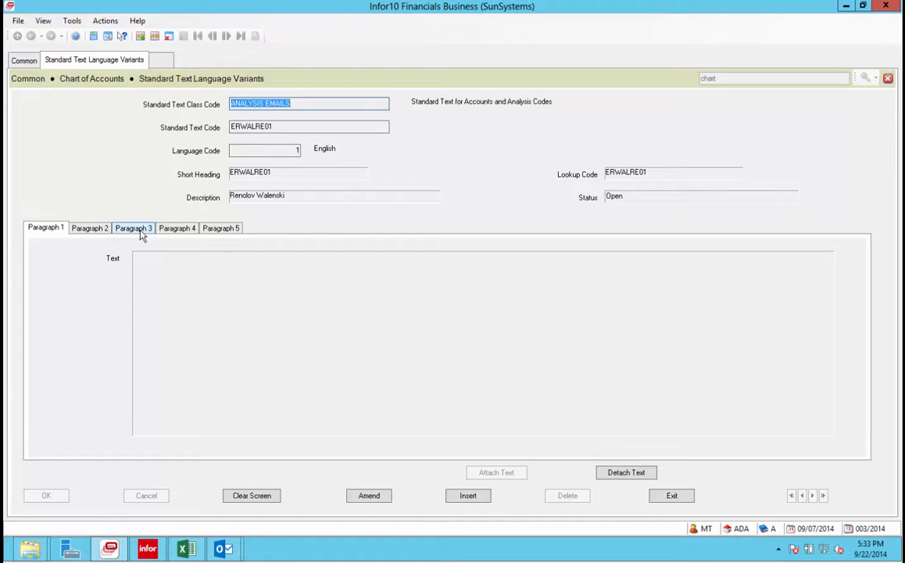
pyautogui.click(142, 233)
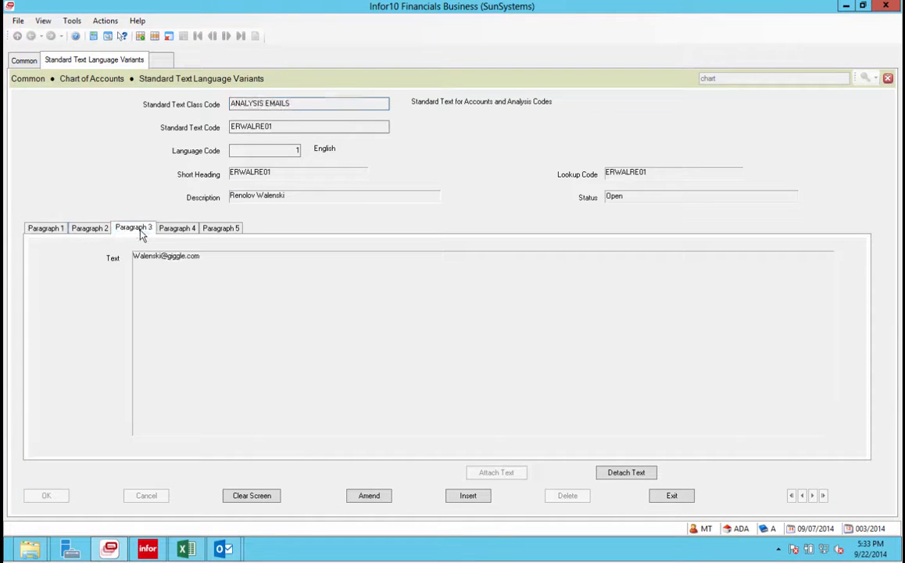
pyautogui.click(673, 495)
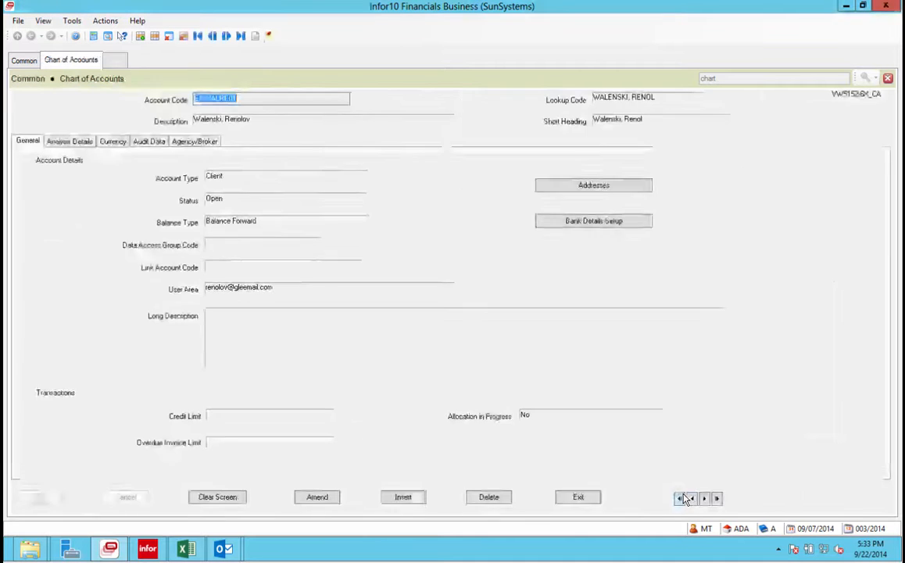
pyautogui.click(105, 20)
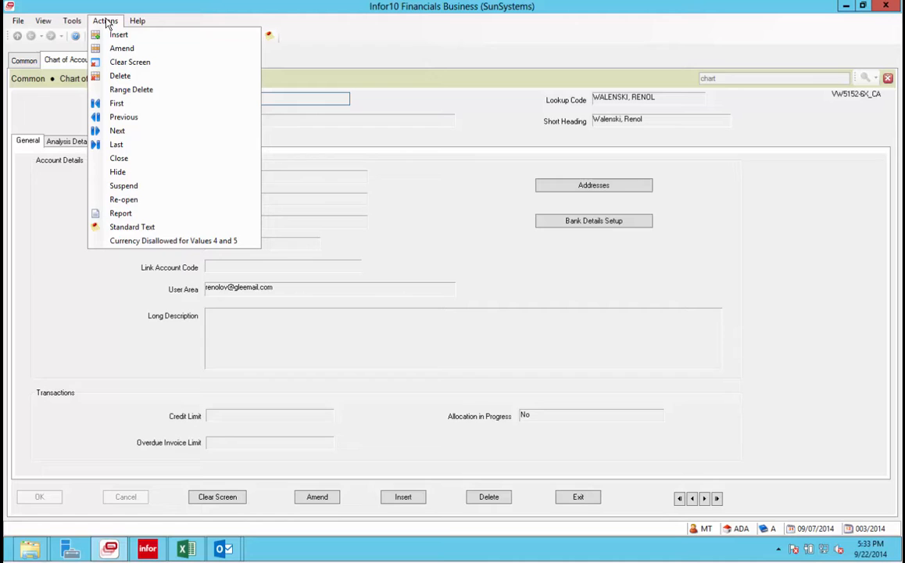
pyautogui.click(139, 227)
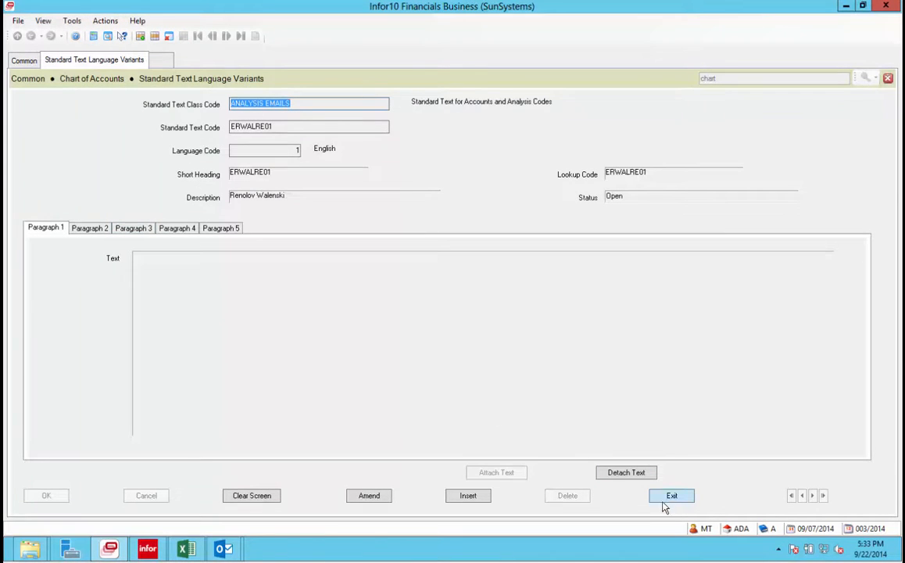
pyautogui.click(134, 228)
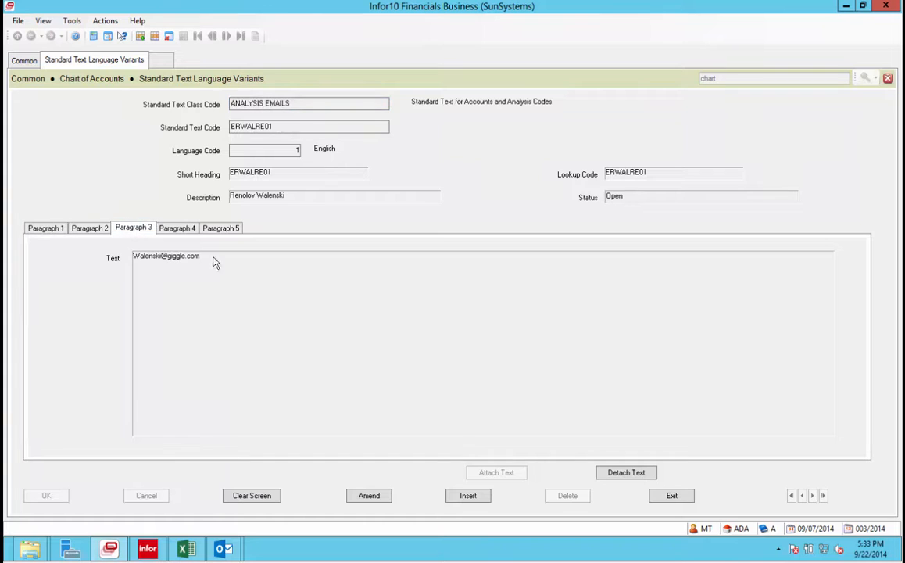
pyautogui.click(672, 495)
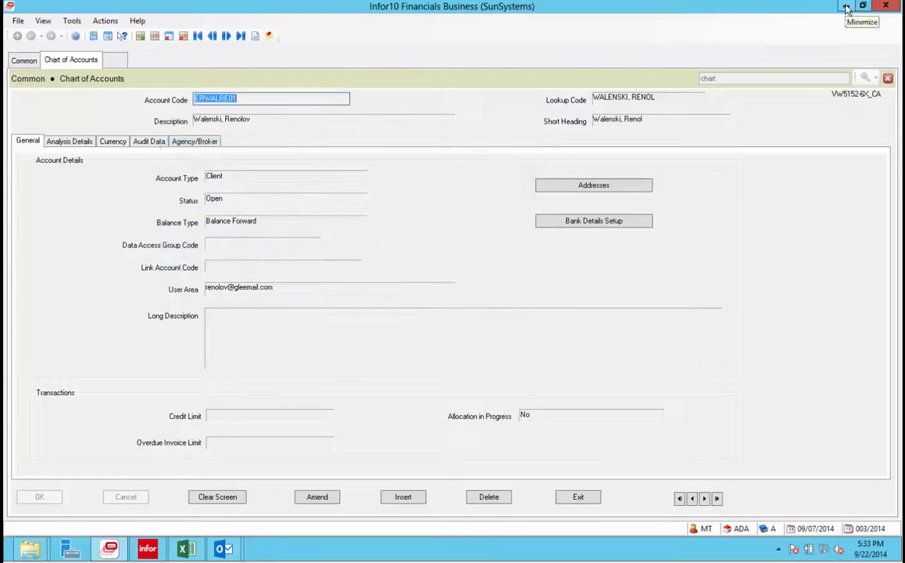
# Close and reopen the Chart of Accounts record, then open its ANALYSIS EMAILS standard text.
pyautogui.click(887, 78)
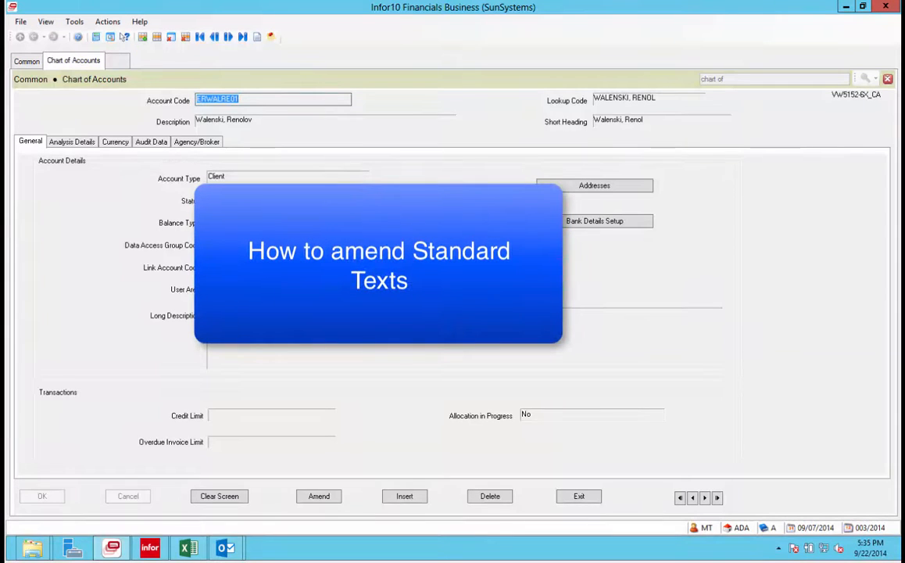
pyautogui.click(112, 22)
pyautogui.click(411, 161)
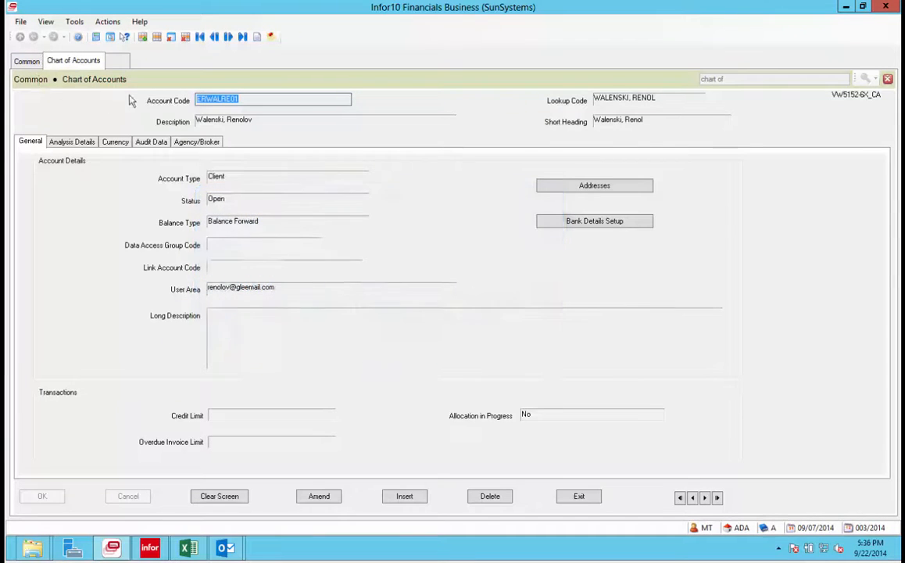
pyautogui.click(108, 23)
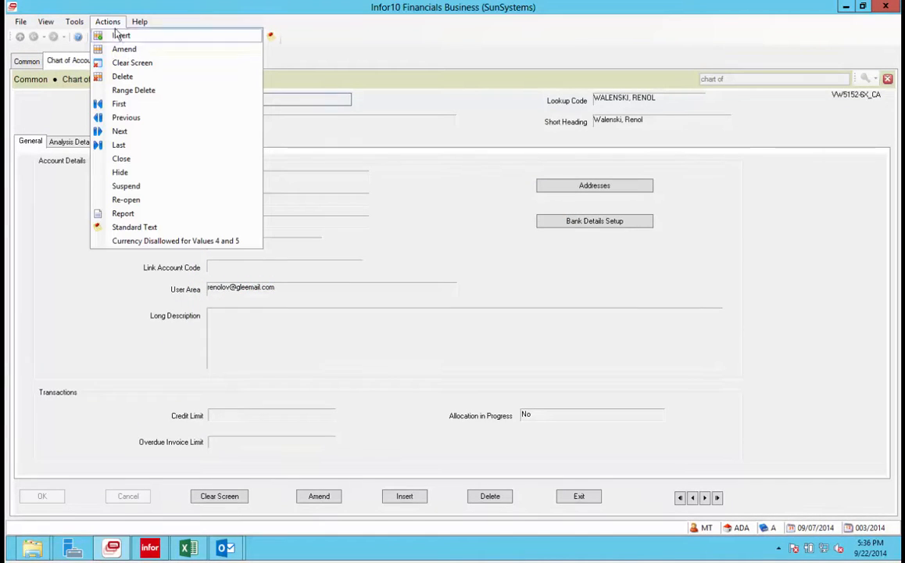
pyautogui.click(151, 226)
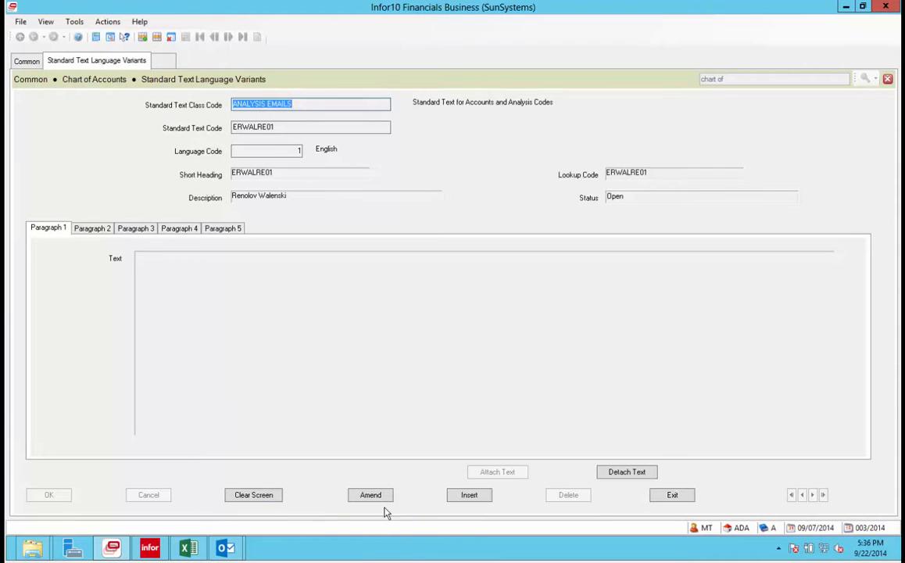
# In amend mode, insert 'zxc' into the Paragraph 3 e-mail address.
pyautogui.click(372, 495)
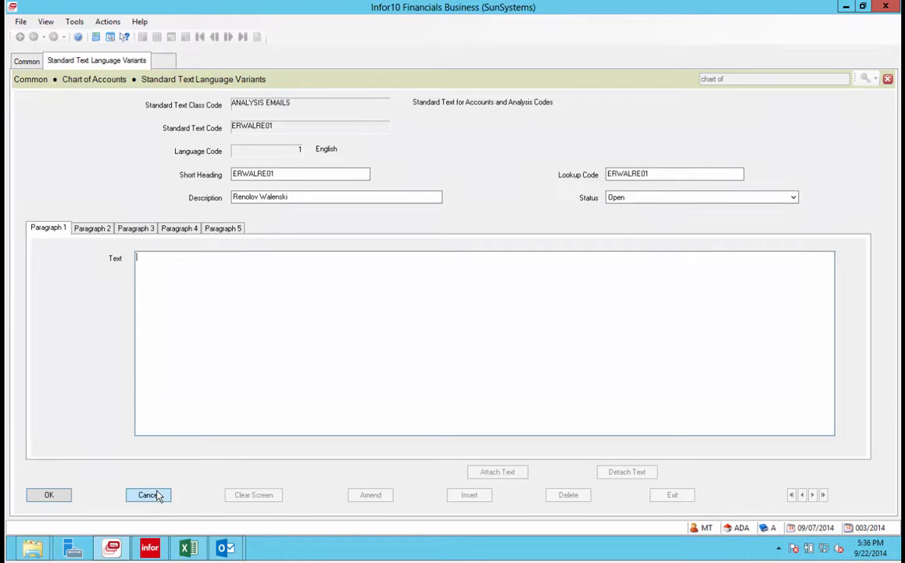
pyautogui.click(137, 228)
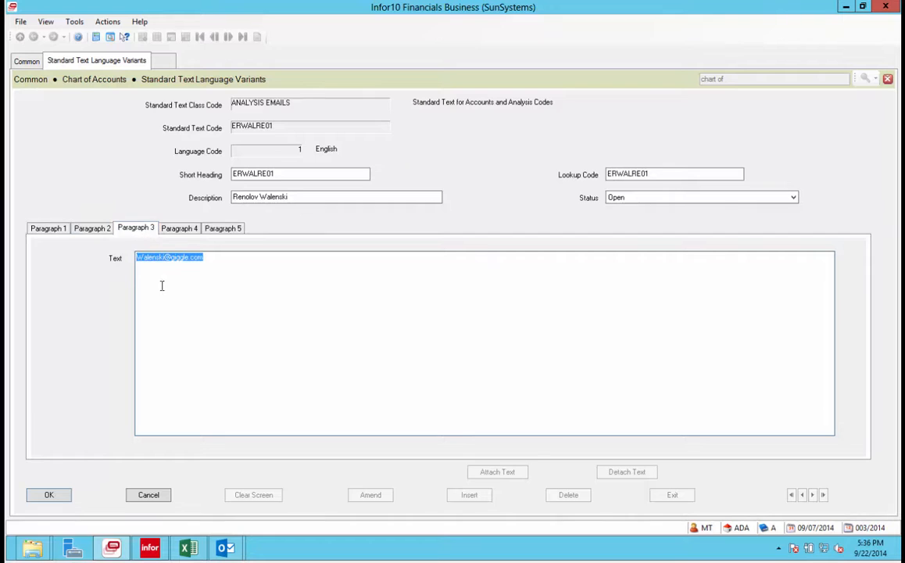
pyautogui.click(211, 260)
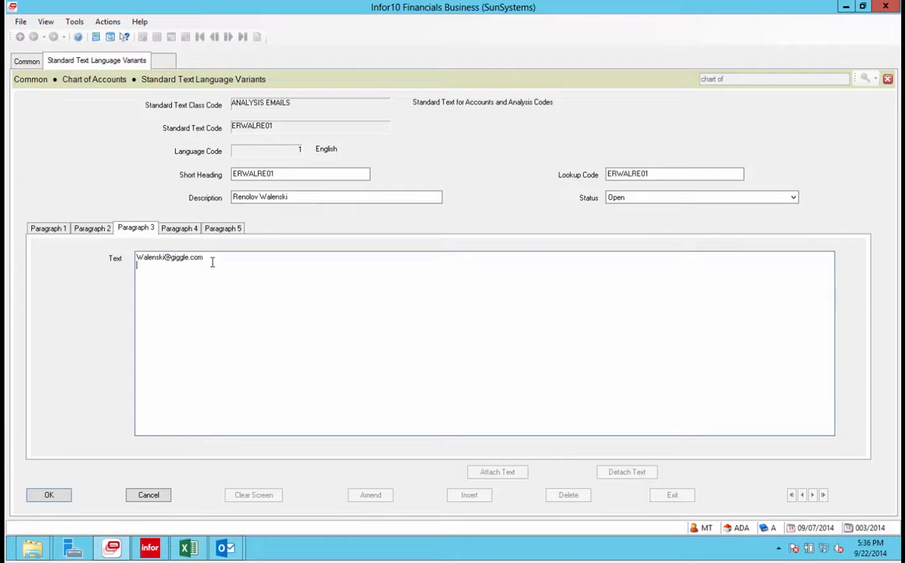
pyautogui.click(159, 259)
pyautogui.write('zxc')
# Attempt to save, dismiss the new code combination message, discard the edit, and exit to the account.
pyautogui.click(49, 494)
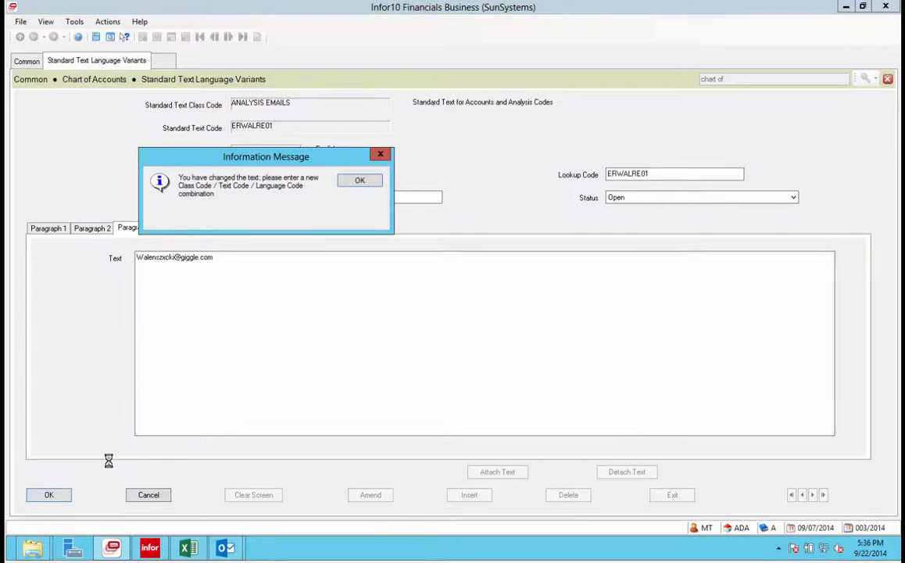
pyautogui.click(380, 154)
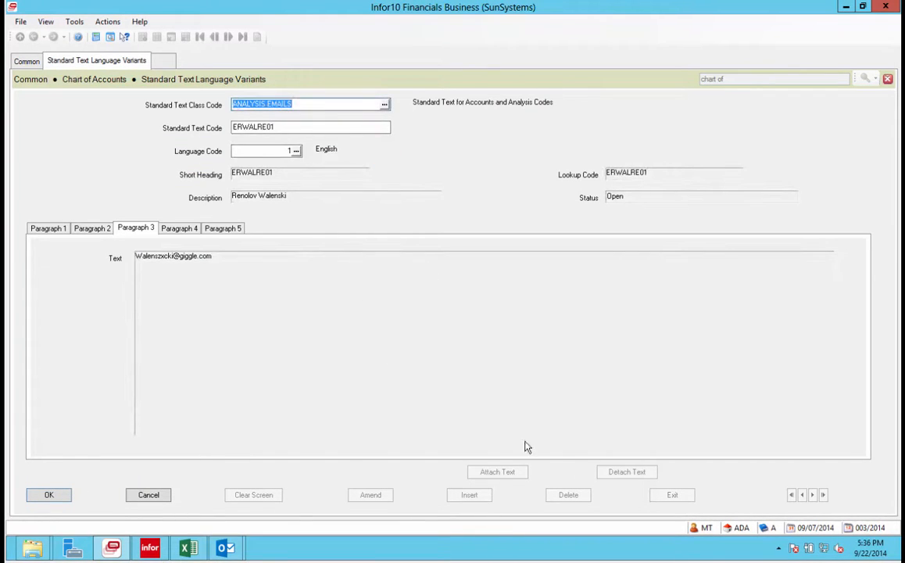
pyautogui.click(156, 496)
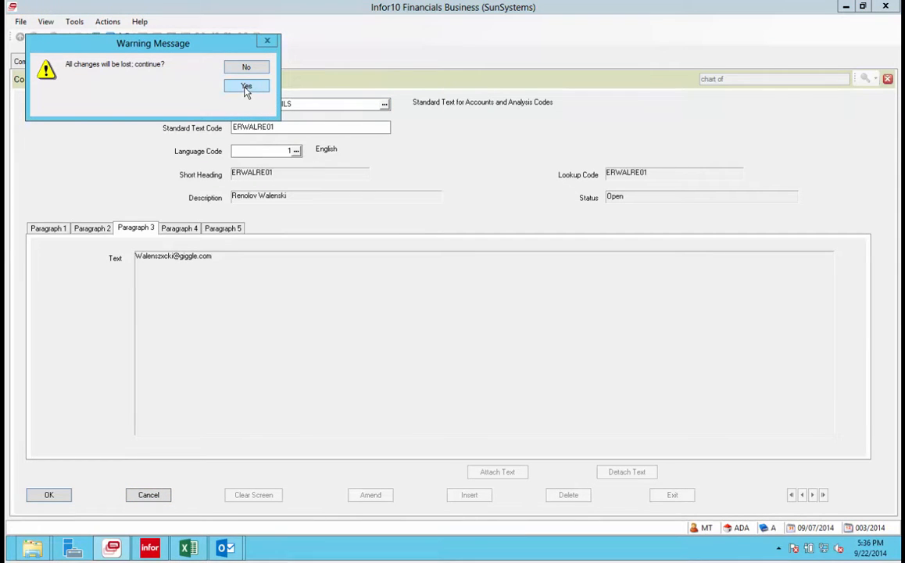
pyautogui.click(246, 87)
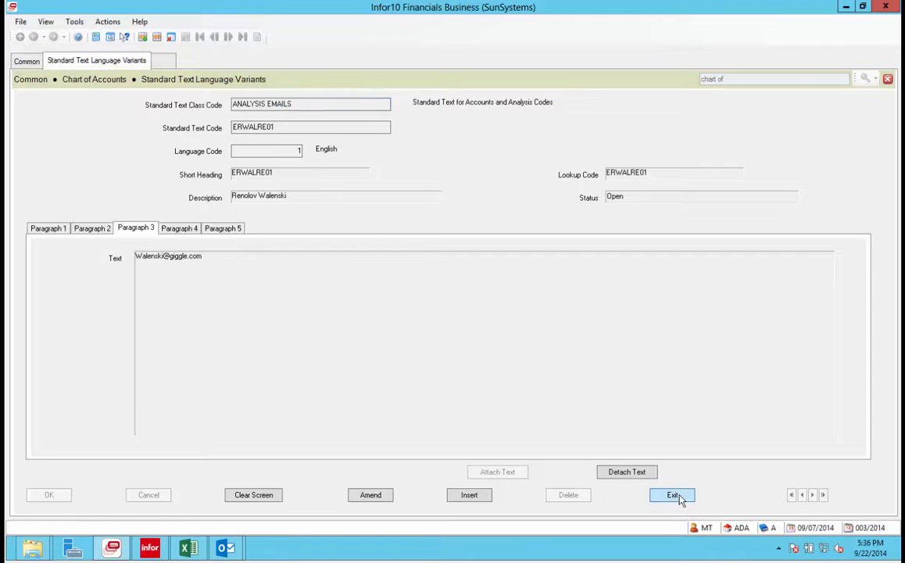
pyautogui.click(677, 497)
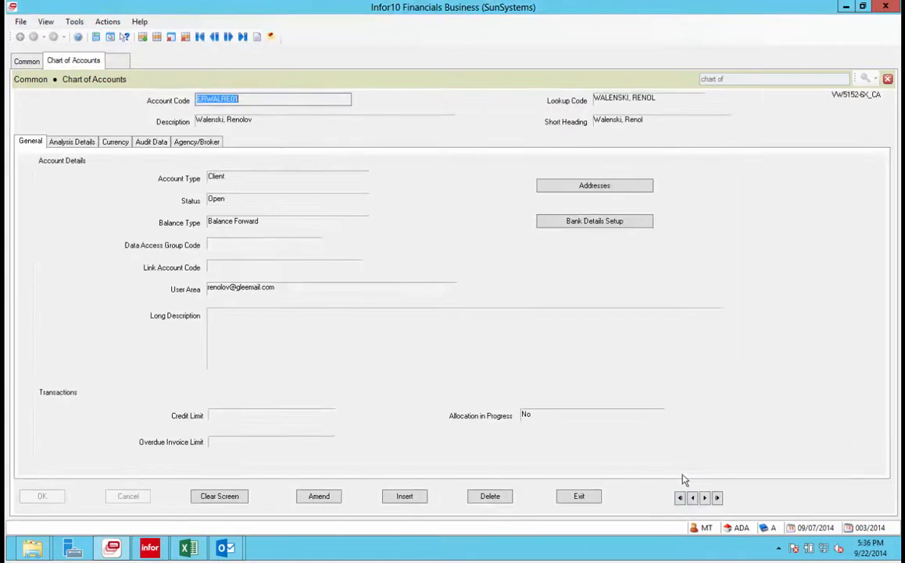
# Close the account record and open the Standard Text Language Variants form from Common, reopening it once.
pyautogui.click(888, 79)
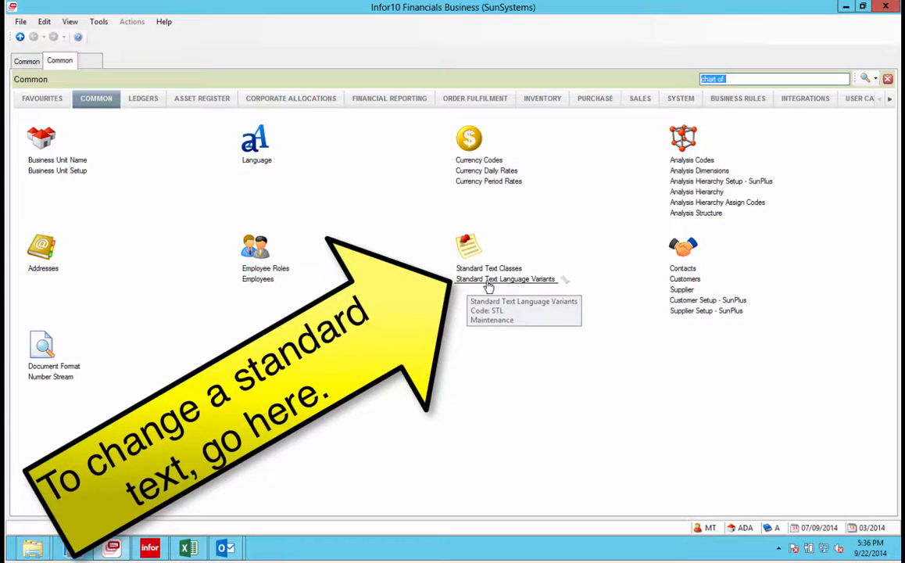
pyautogui.click(488, 282)
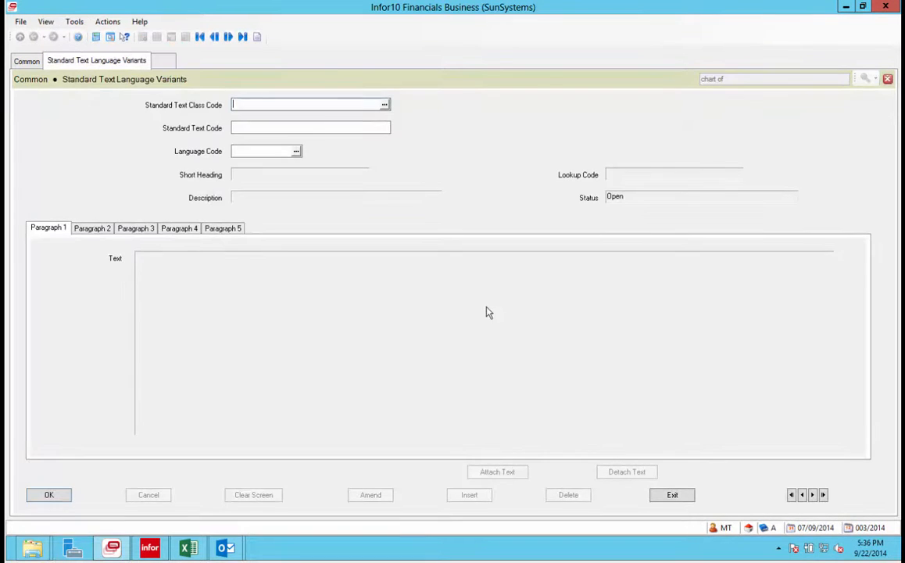
pyautogui.click(665, 497)
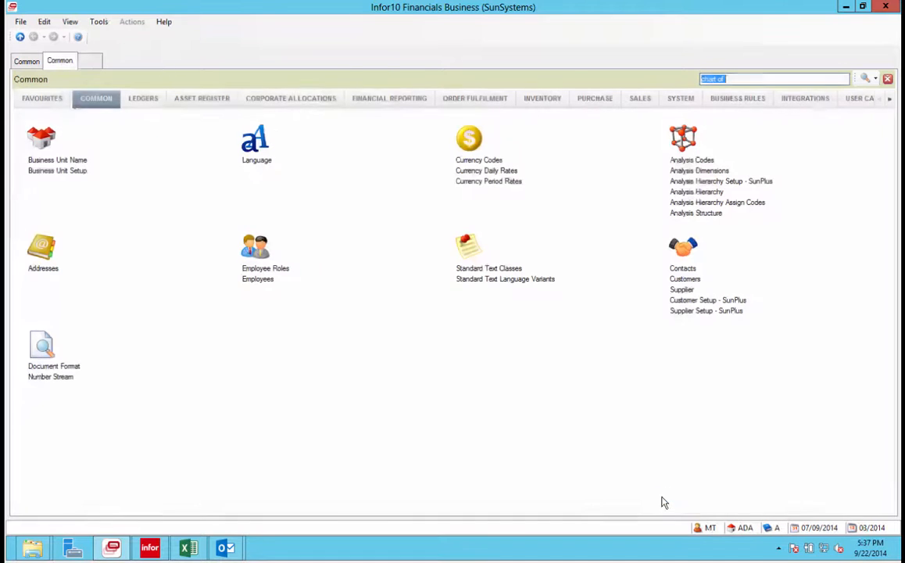
pyautogui.click(488, 283)
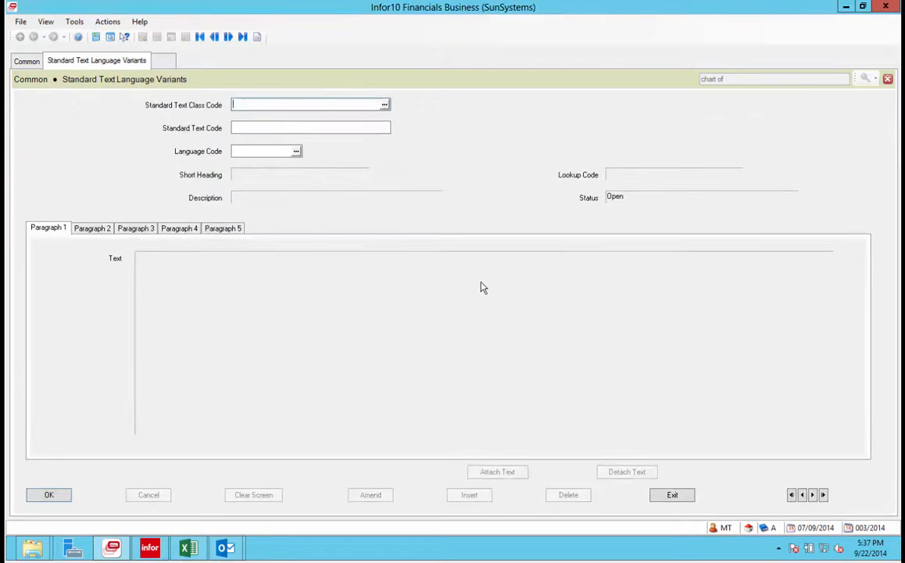
# Choose class ANALYSIS EMAILS and load the employee's English standard text variant from the code list.
pyautogui.click(384, 104)
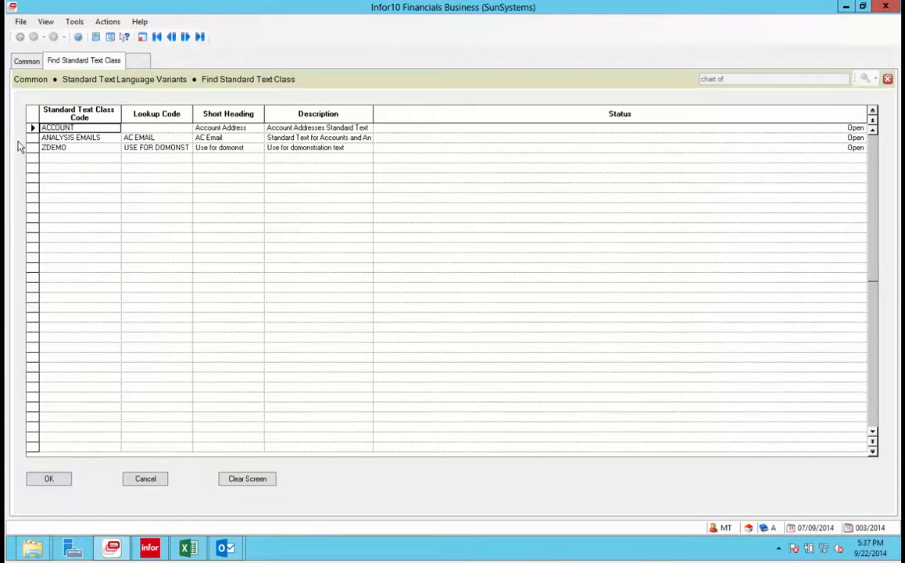
pyautogui.click(32, 138)
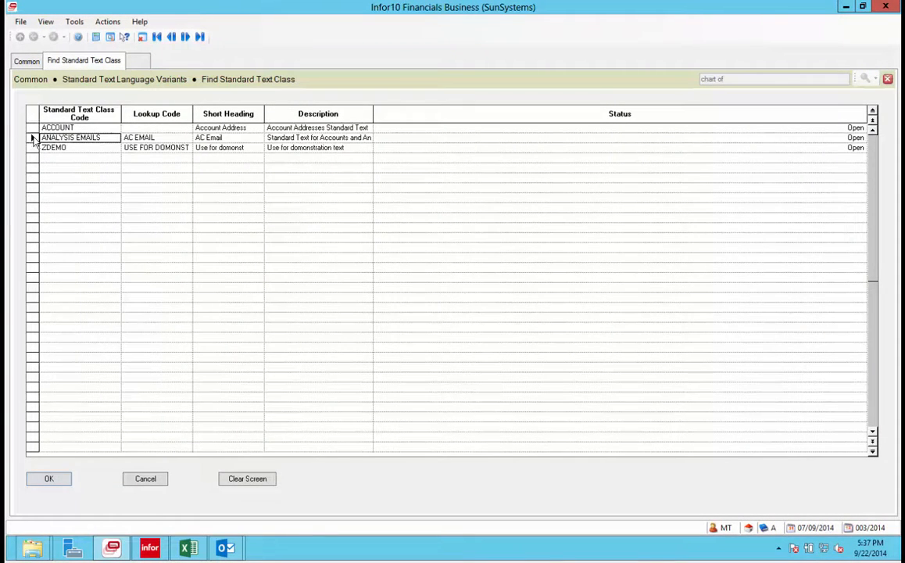
pyautogui.click(54, 479)
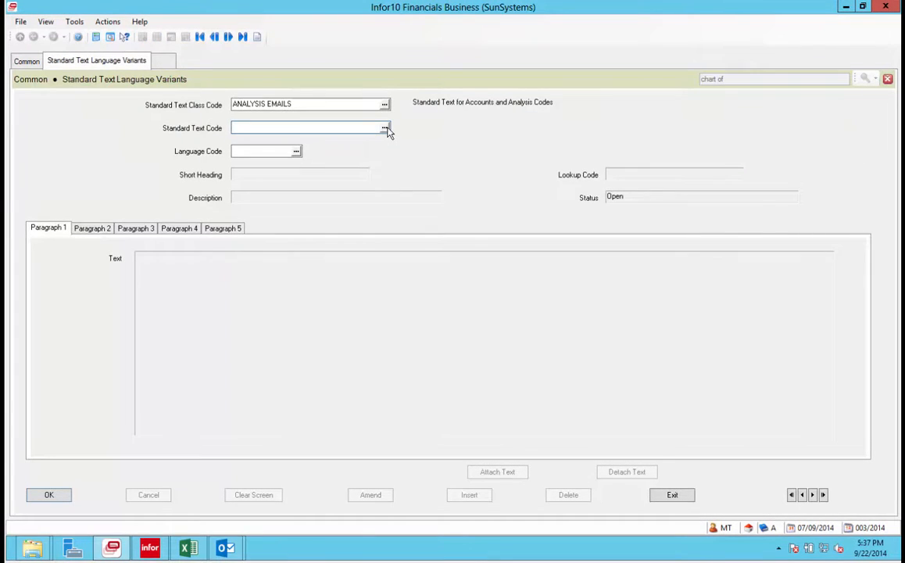
pyautogui.click(385, 130)
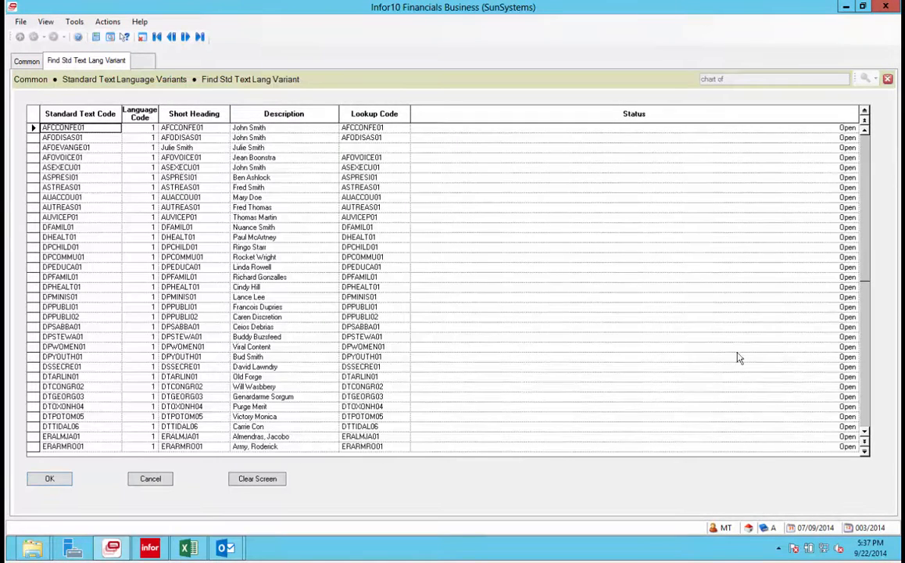
pyautogui.scroll(-4, 866, 434)
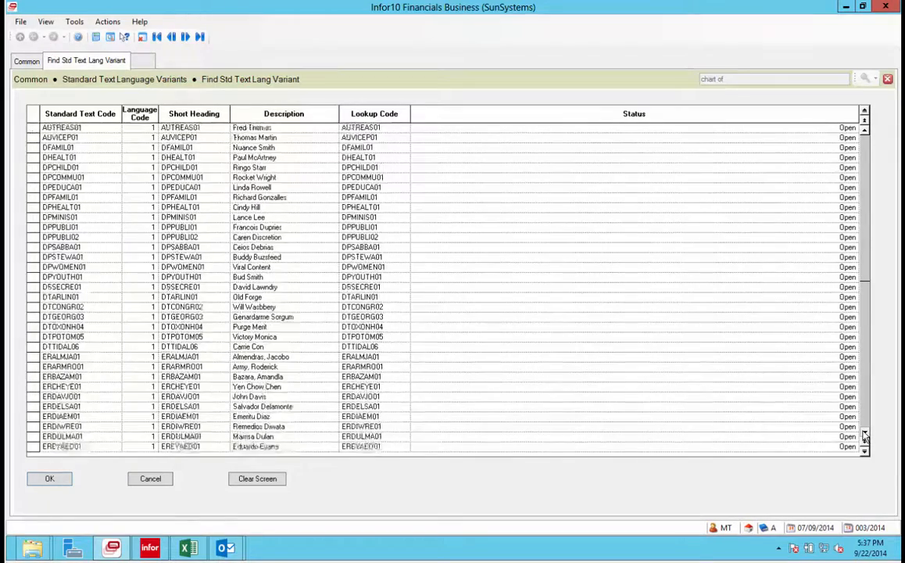
pyautogui.scroll(-6, 864, 435)
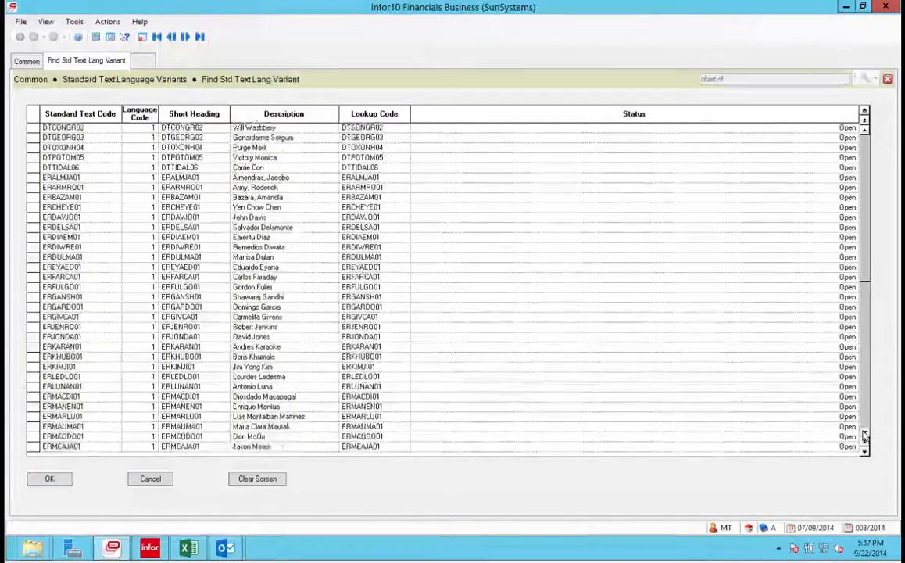
pyautogui.scroll(-4, 864, 435)
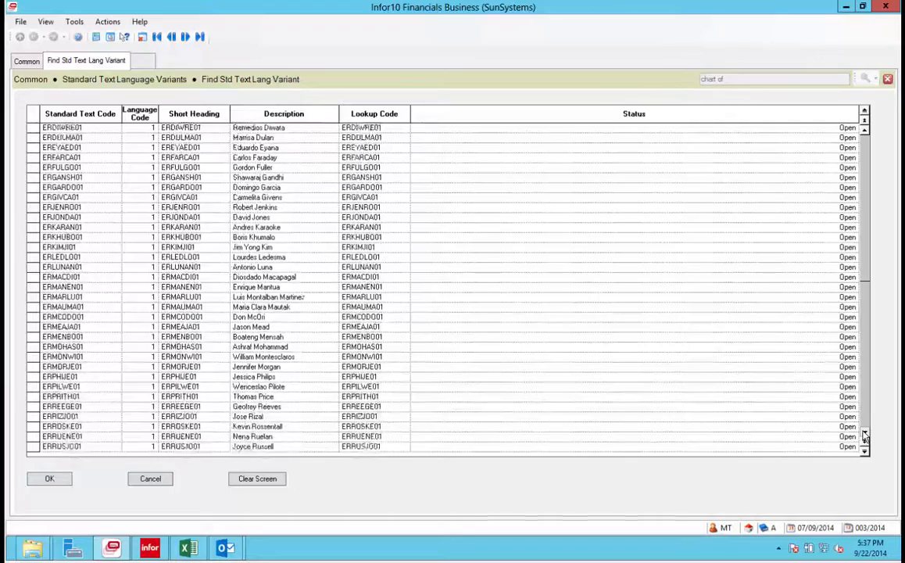
pyautogui.scroll(-4, 864, 435)
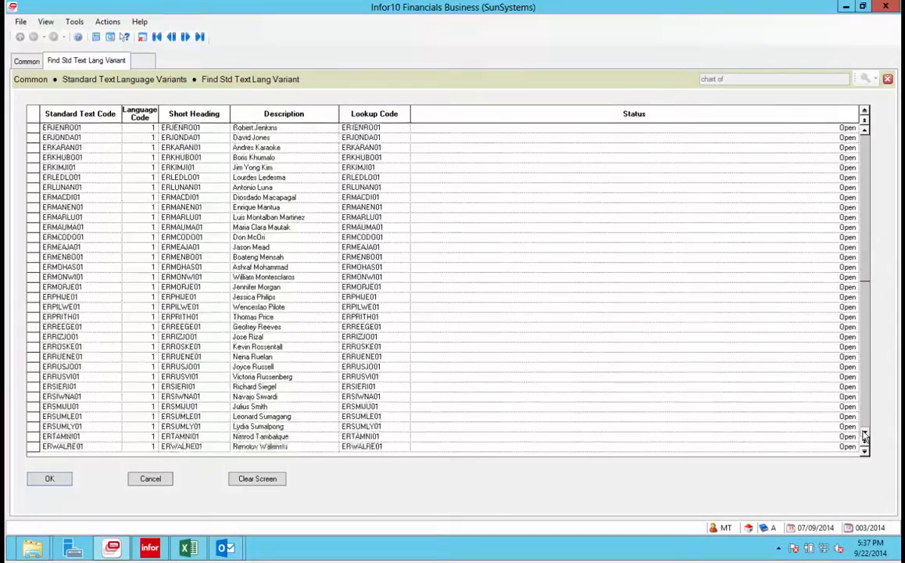
pyautogui.doubleClick(274, 396)
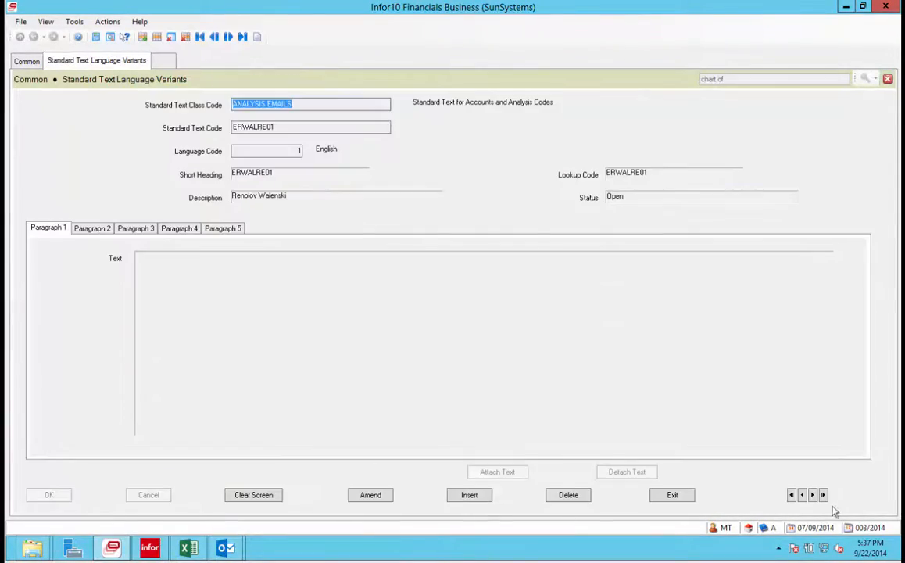
# In amend mode, write a two-line Paragraph 1 note about her account balance and deducting her next pay period.
pyautogui.click(370, 494)
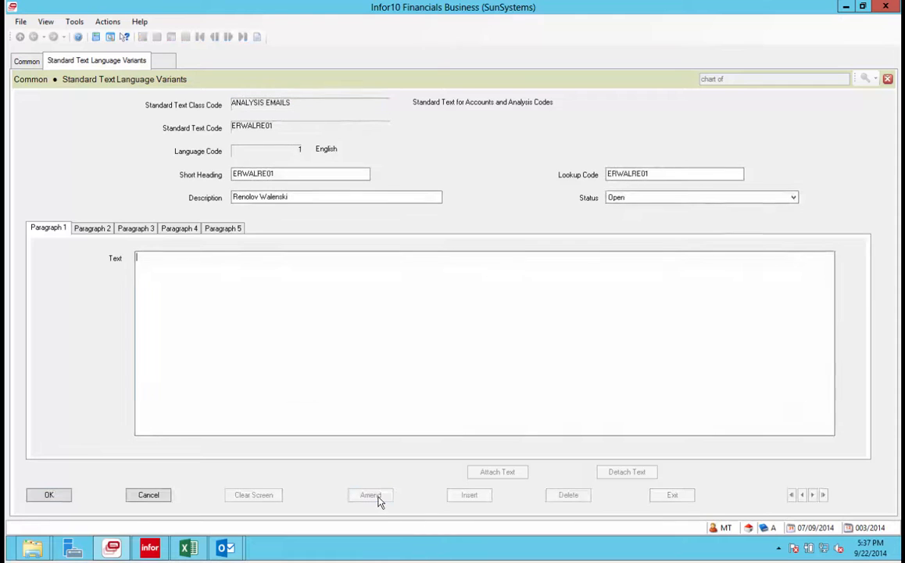
pyautogui.click(197, 316)
pyautogui.write('Talked to Rne')
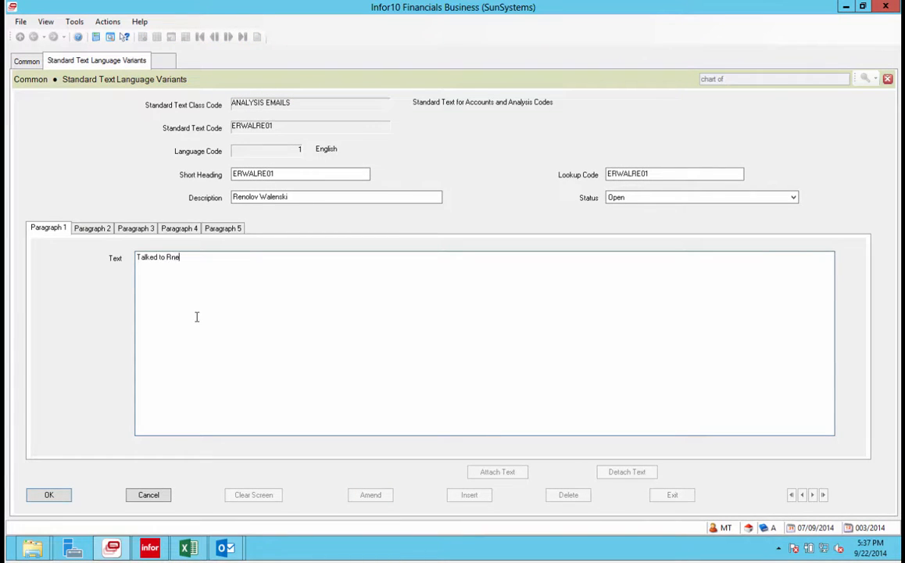
pyautogui.press('BackSpace')
pyautogui.press('BackSpace')
pyautogui.write('enola about her account balance.')
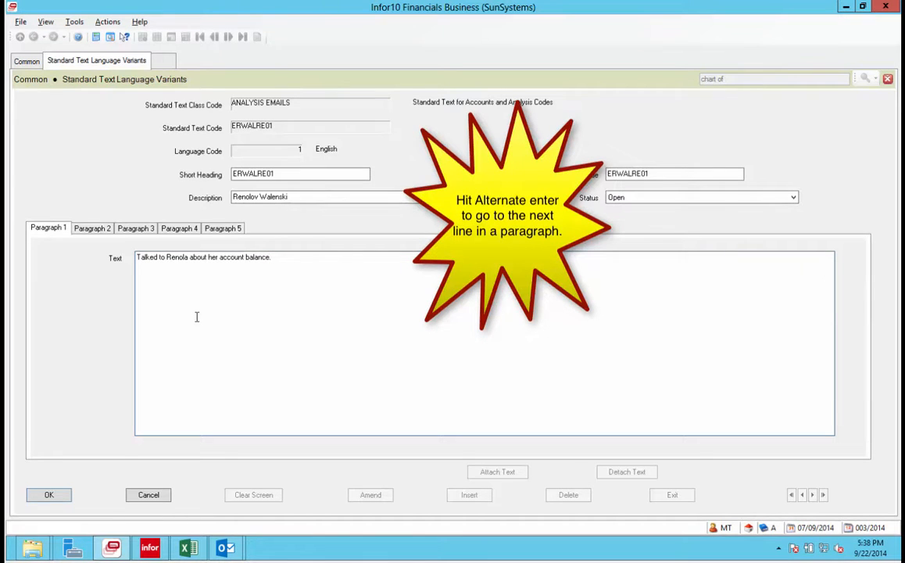
pyautogui.hotkey('alt', 'Return')
pyautogui.write('She asas a')
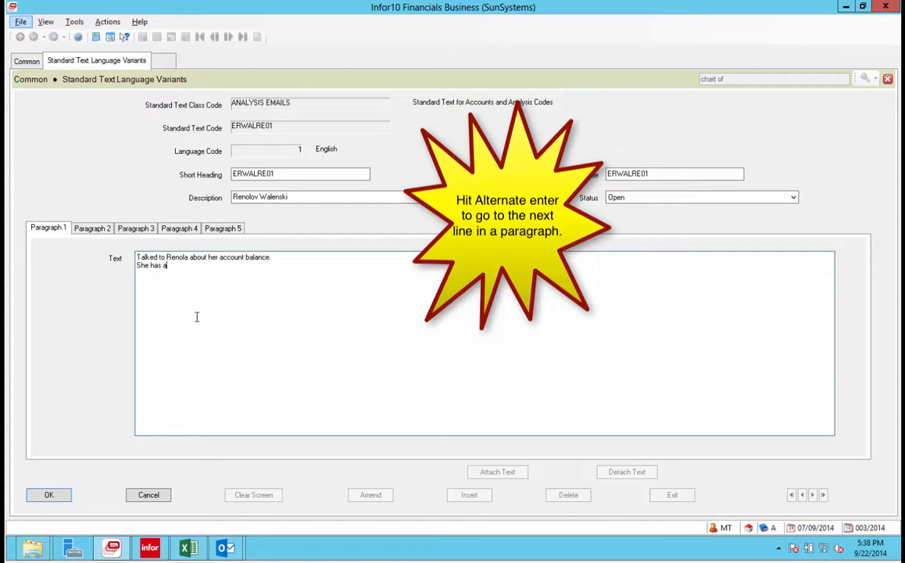
pyautogui.write('sked for us to ded')
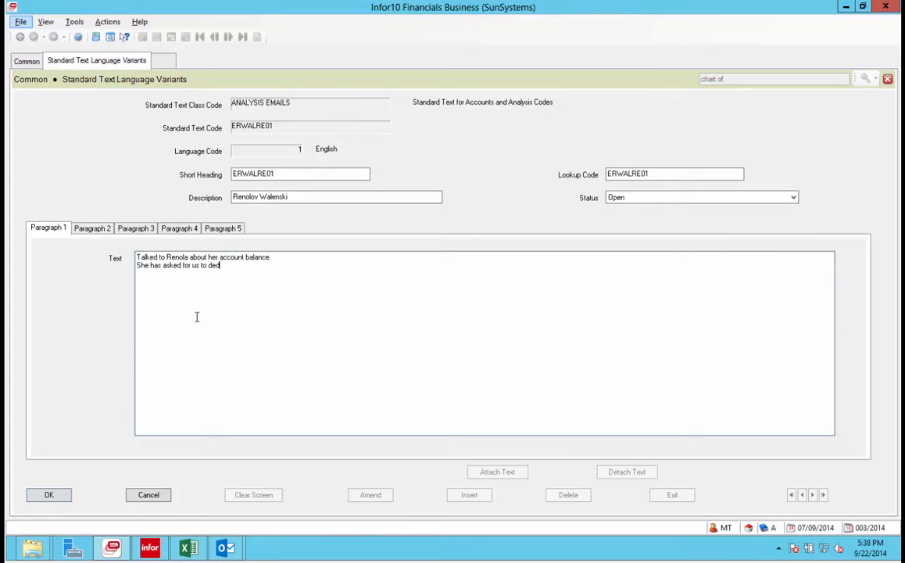
pyautogui.write('uct her acc')
pyautogui.press('BackSpace')
pyautogui.press('BackSpace')
pyautogui.write('next pay period.')
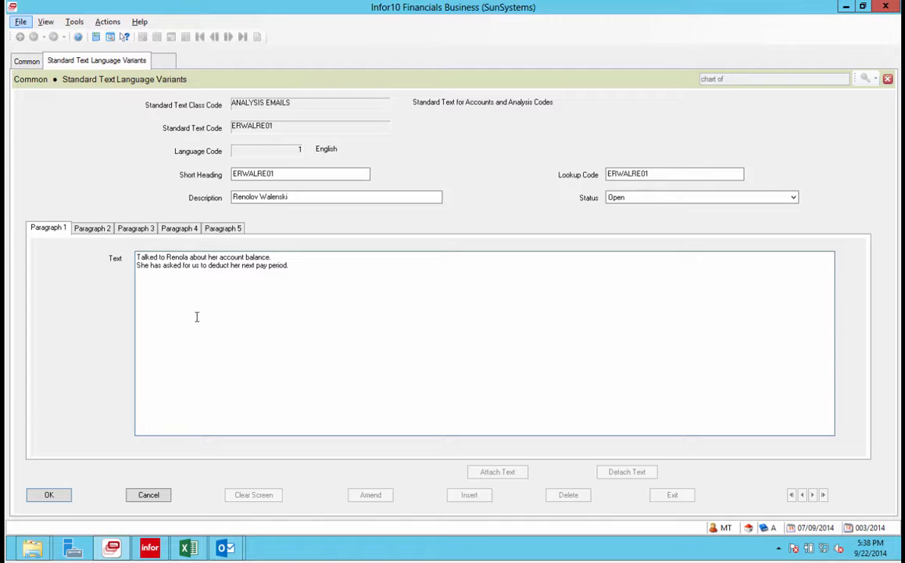
pyautogui.press('Escape')
# Enter the employee's name, street, city/state and country on four separate lines of Paragraph 2.
pyautogui.click(92, 229)
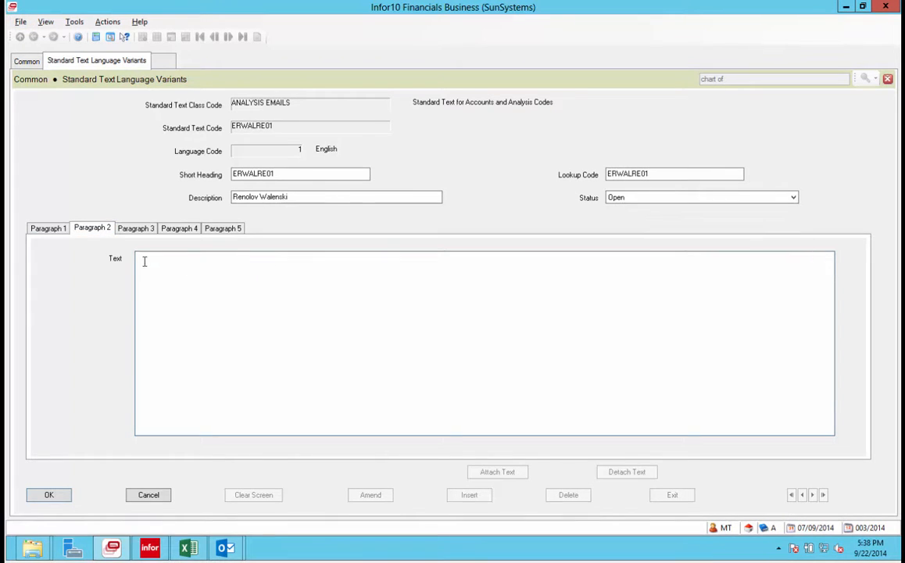
pyautogui.hotkey('alt', 'Return')
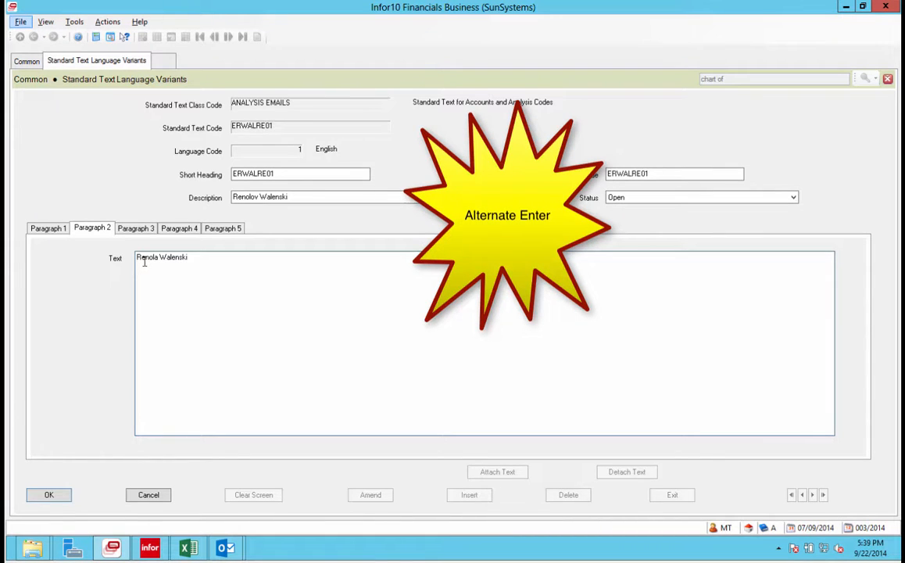
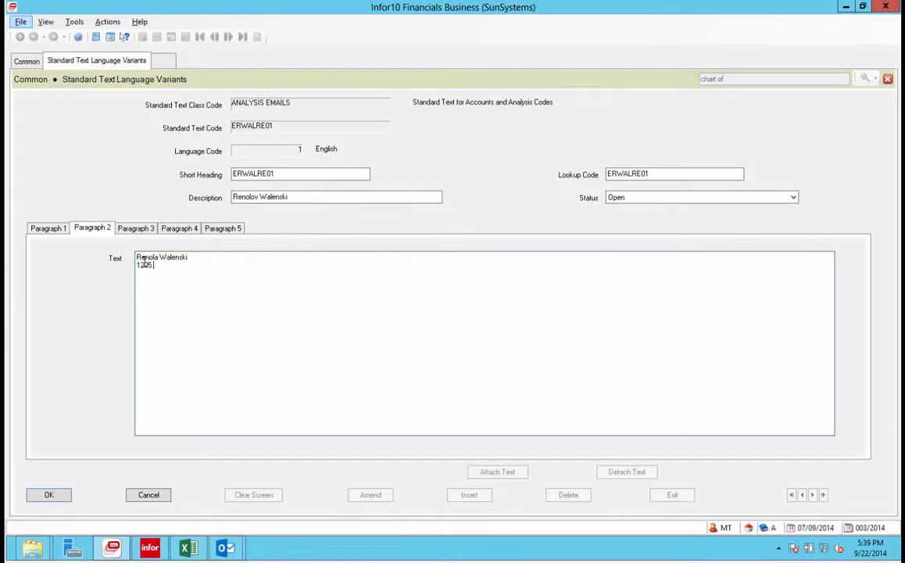
pyautogui.press('alt')
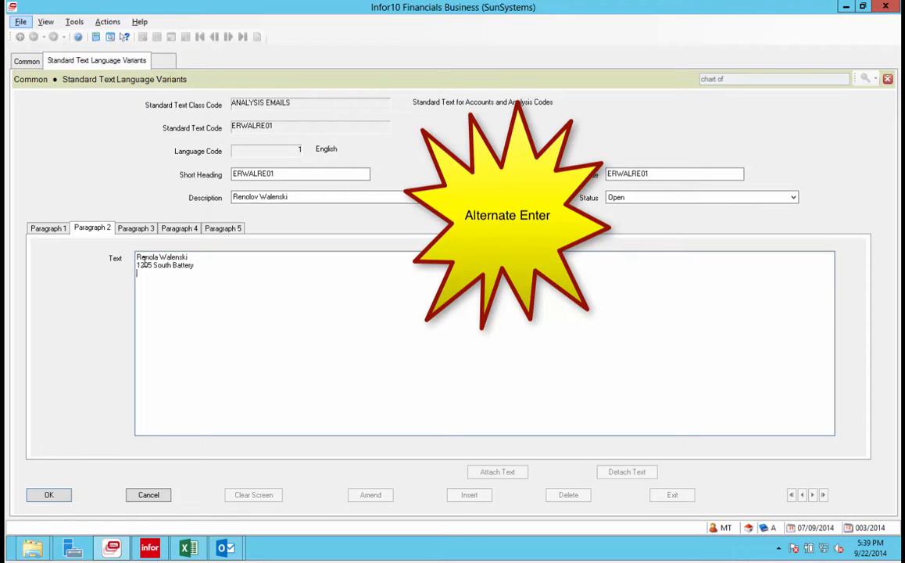
pyautogui.hotkey('alt', 'Return')
pyautogui.write('Charles')
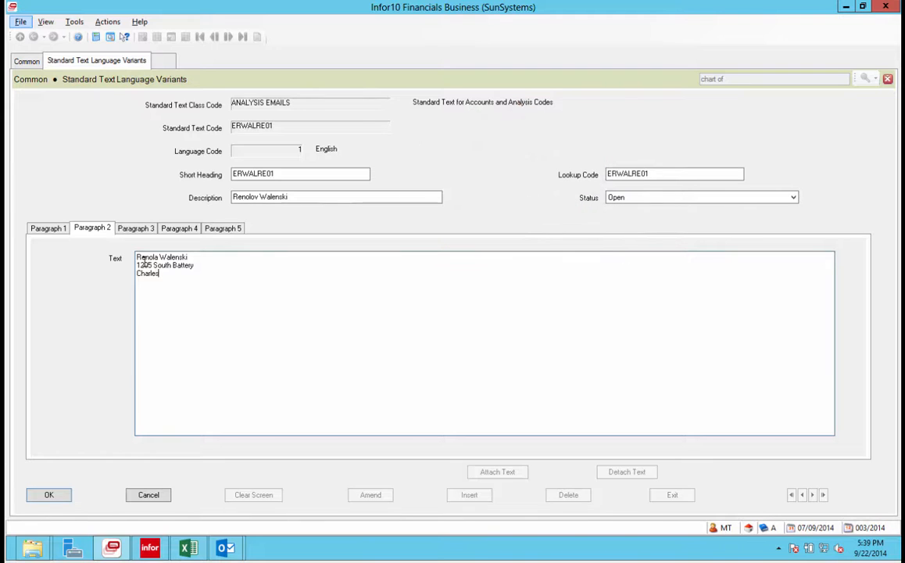
pyautogui.write('ton, SC')
pyautogui.hotkey('alt', 'Return')
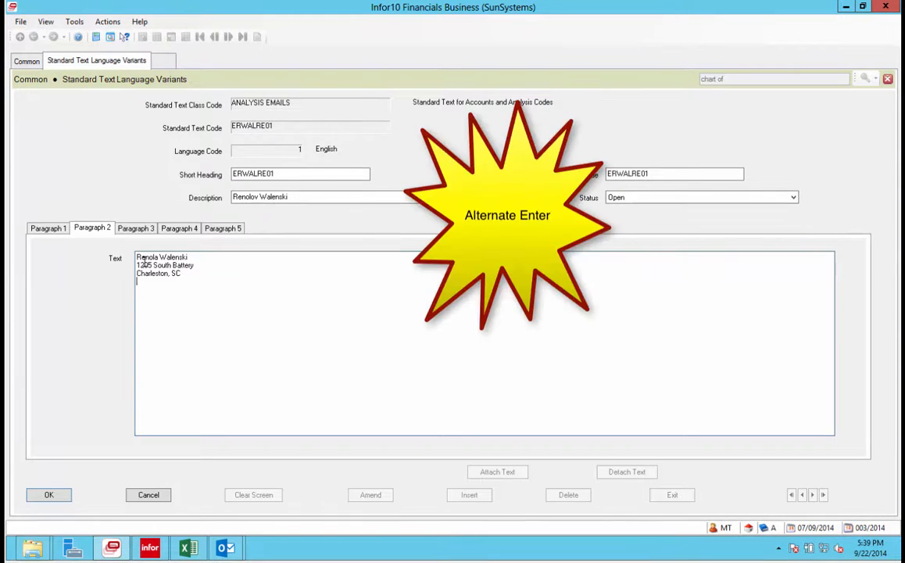
pyautogui.write('United States')
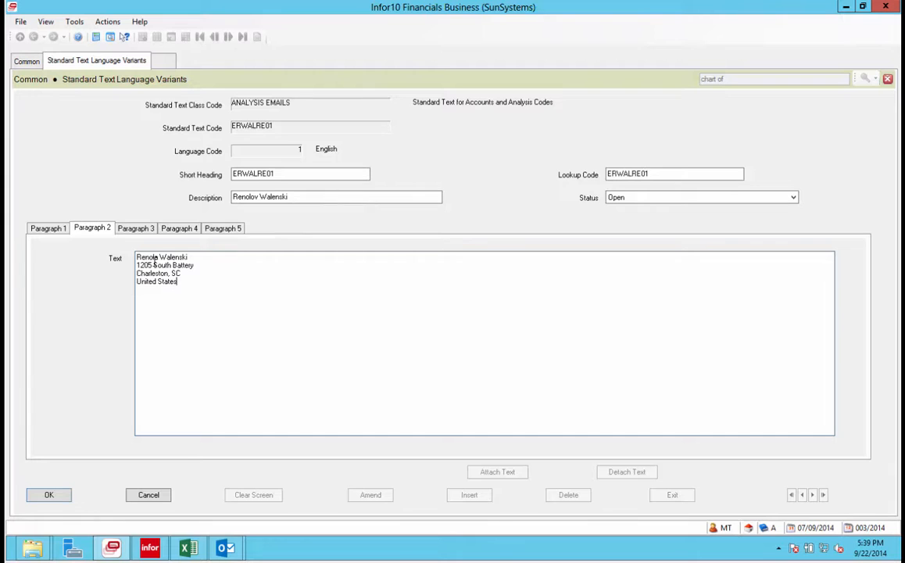
# Append a second e-mail entry, separated by '; ', after the existing Paragraph 3 address.
pyautogui.click(143, 228)
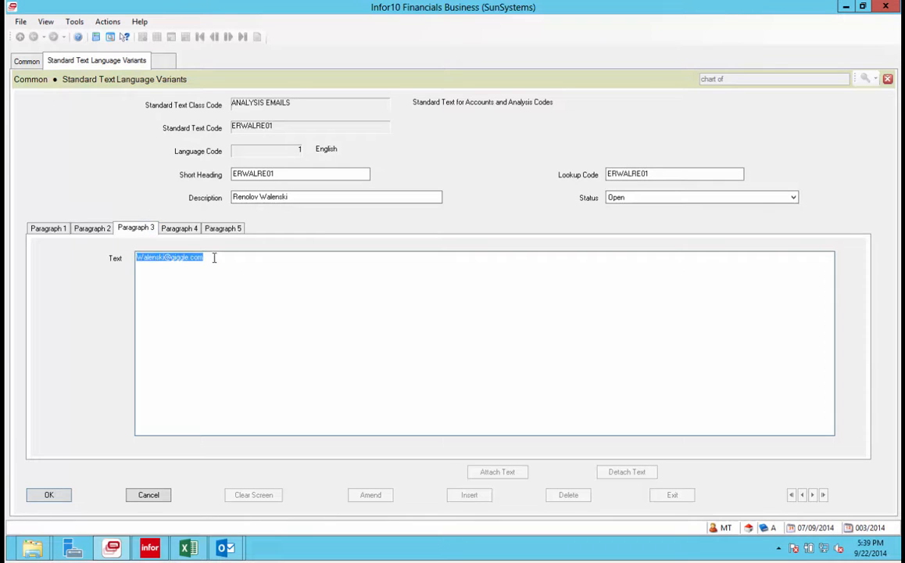
pyautogui.click(214, 257)
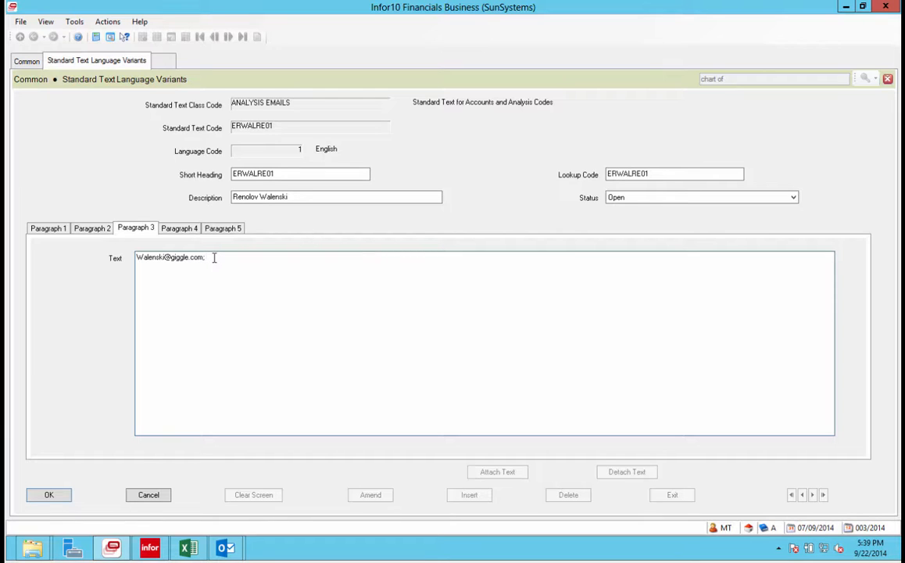
pyautogui.write('; w')
pyautogui.write('alen')
pyautogui.press('BackSpace')
pyautogui.press('BackSpace')
pyautogui.press('BackSpace')
pyautogui.press('BackSpace')
pyautogui.press('BackSpace')
pyautogui.press('BackSpace')
pyautogui.write('Walen')
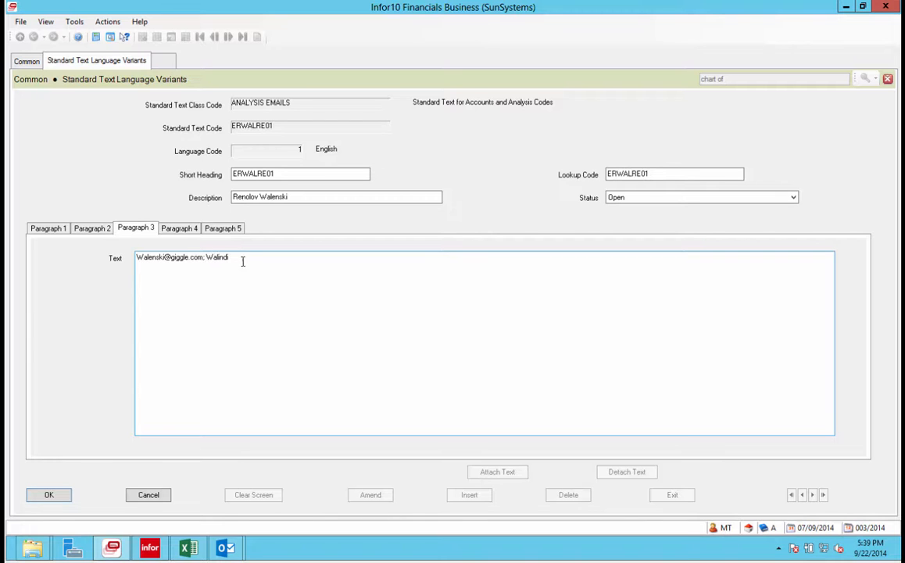
pyautogui.tripleClick(241, 256)
pyautogui.click(241, 256)
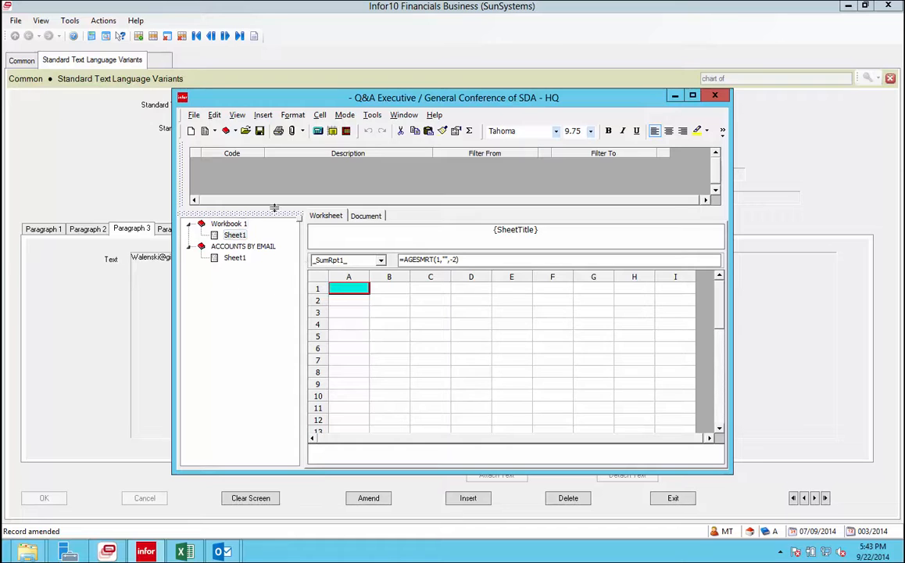
pyautogui.doubleClick(347, 288)
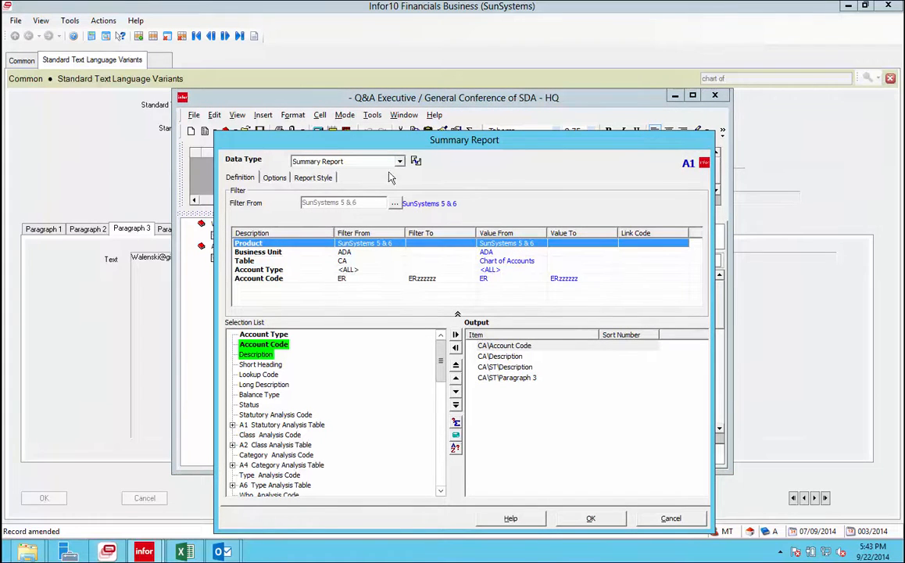
pyautogui.moveTo(404, 134); pyautogui.dragTo(386, 91)
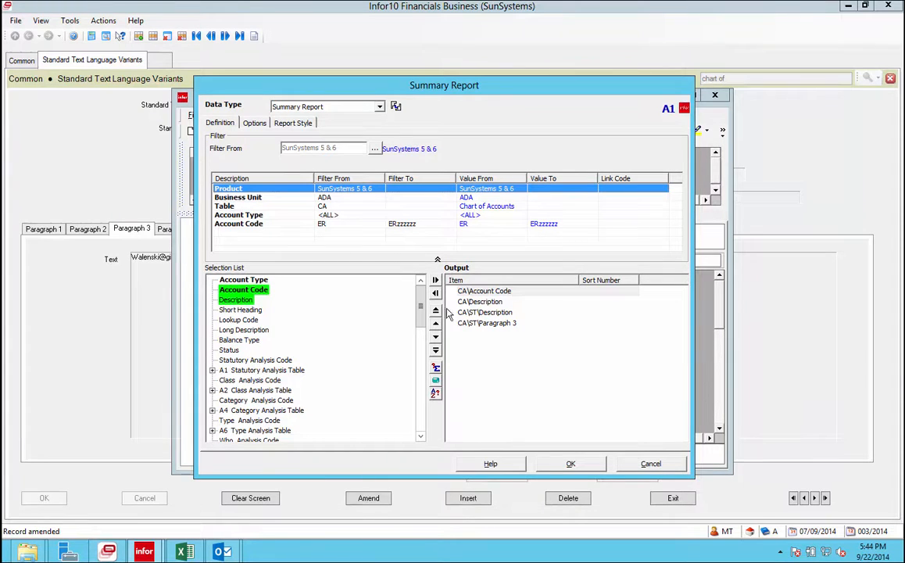
pyautogui.moveTo(421, 306); pyautogui.dragTo(422, 393)
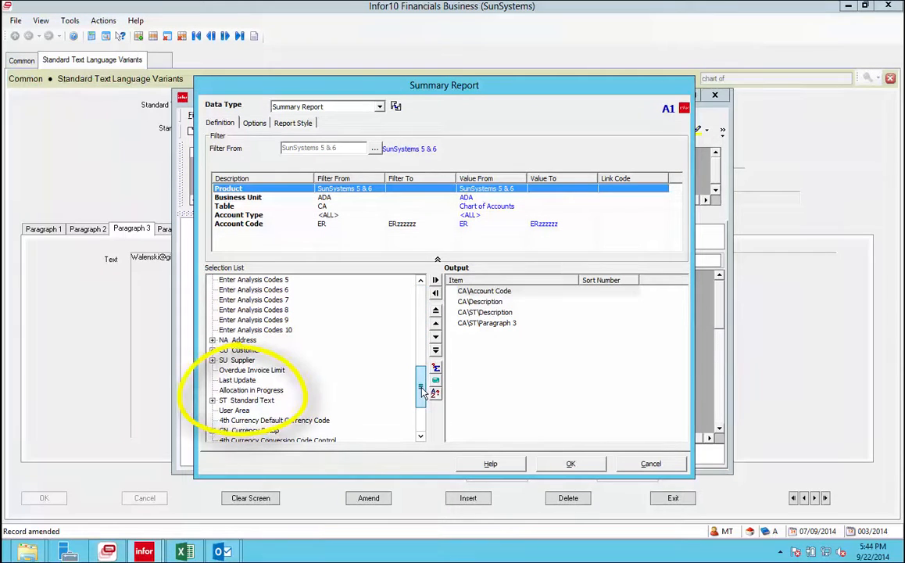
pyautogui.click(211, 400)
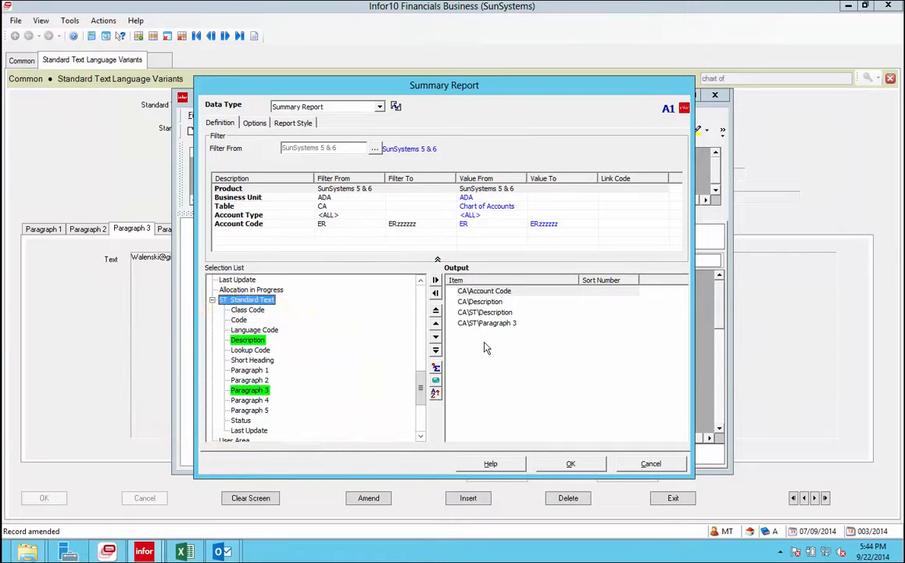
pyautogui.click(571, 464)
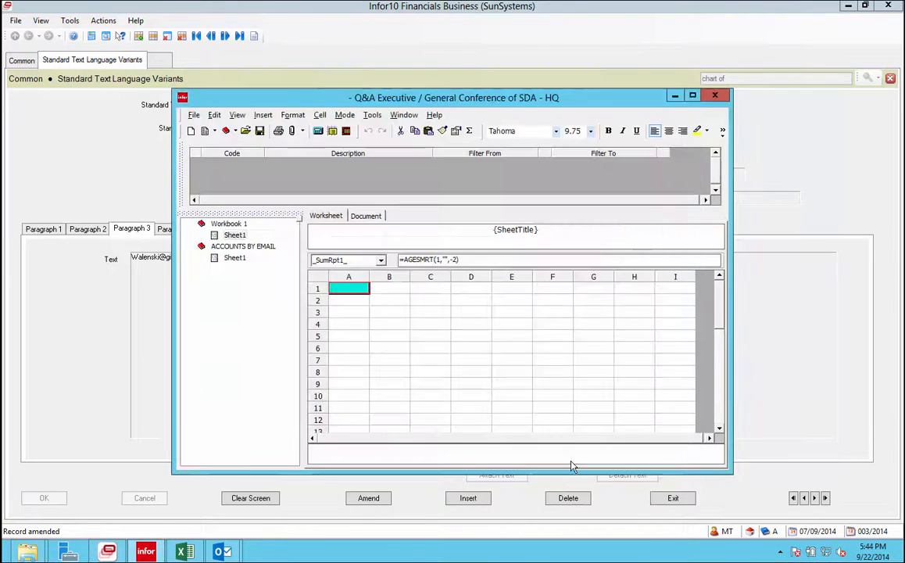
# Extract the primary worksheet data, then open Sheet1 under ACCOUNTS BY EMAIL.
pyautogui.click(318, 131)
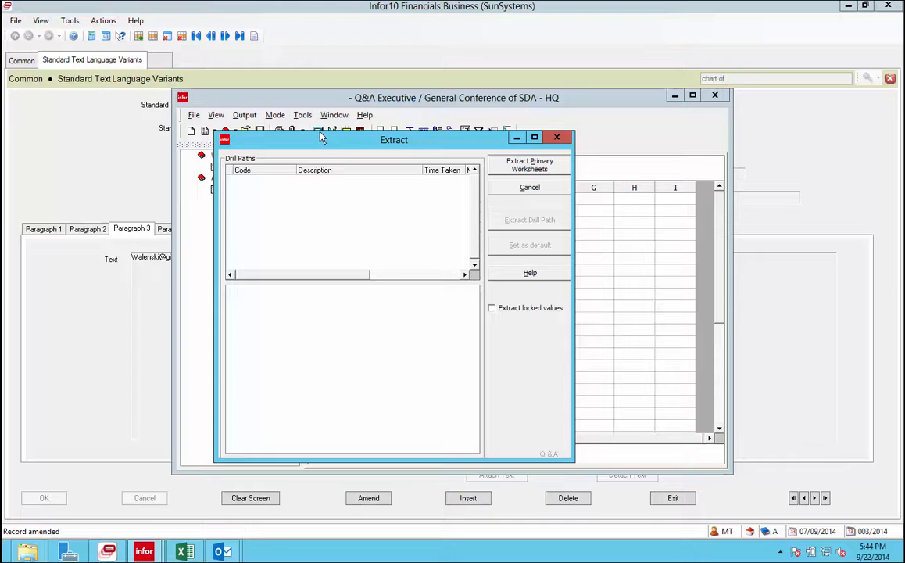
pyautogui.click(543, 167)
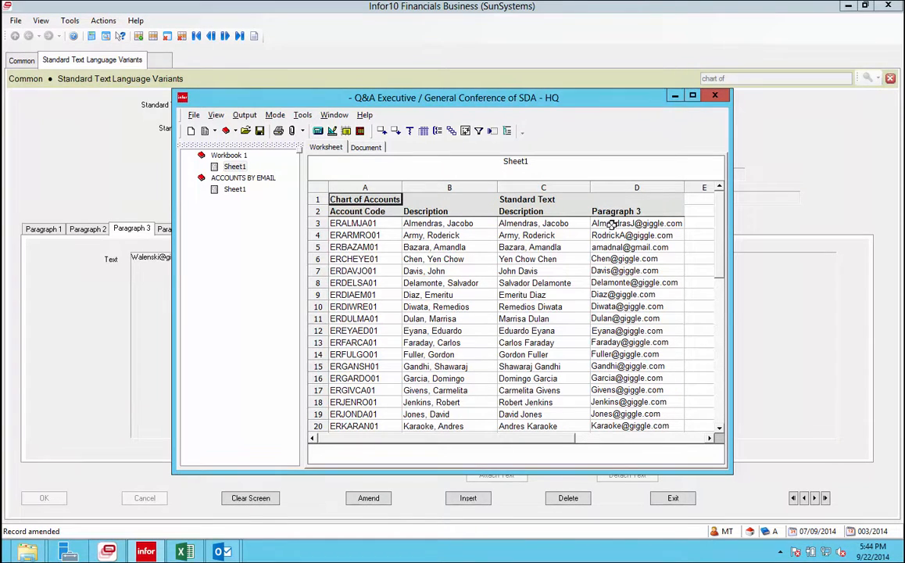
pyautogui.click(238, 195)
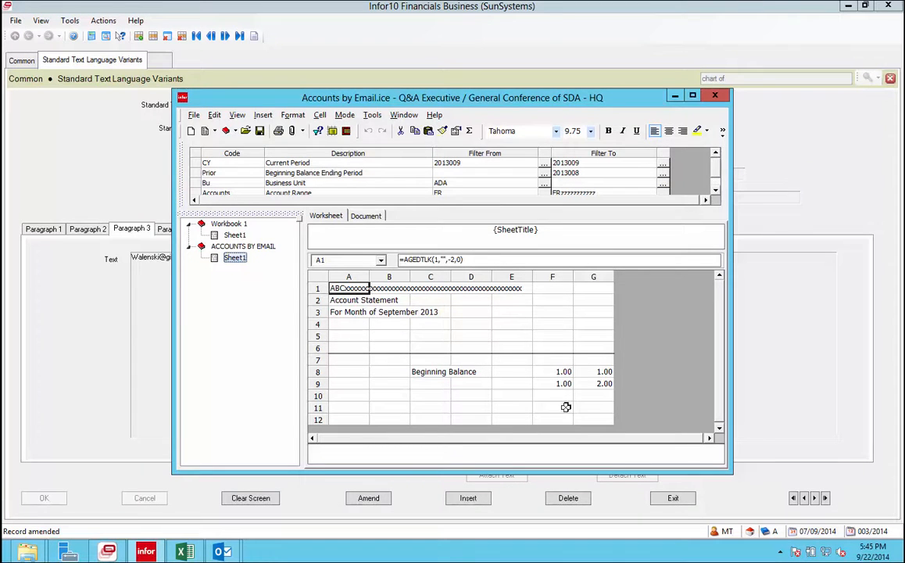
# Move and enlarge the Accounts by Email window, and lengthen the filter grid to reveal Account Range.
pyautogui.moveTo(506, 101); pyautogui.dragTo(435, 29)
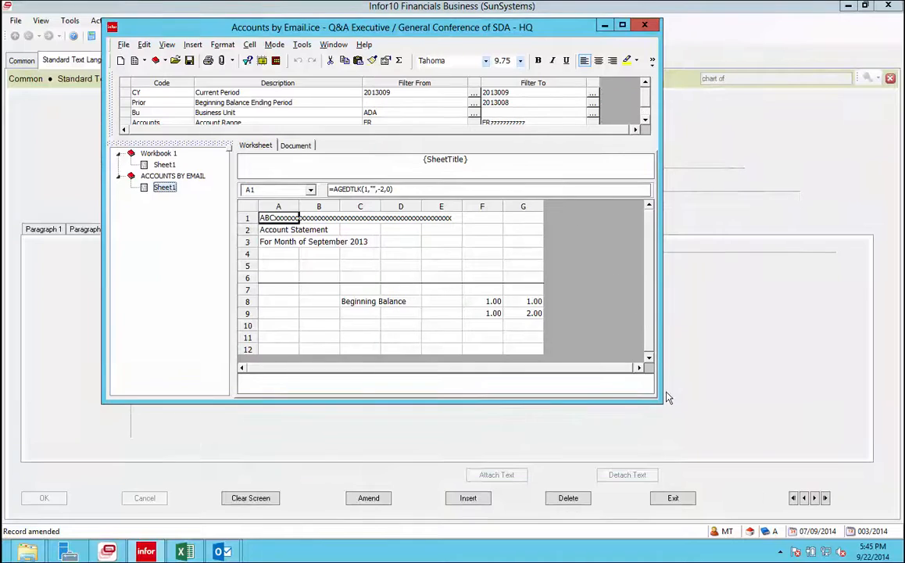
pyautogui.moveTo(660, 401); pyautogui.dragTo(795, 512)
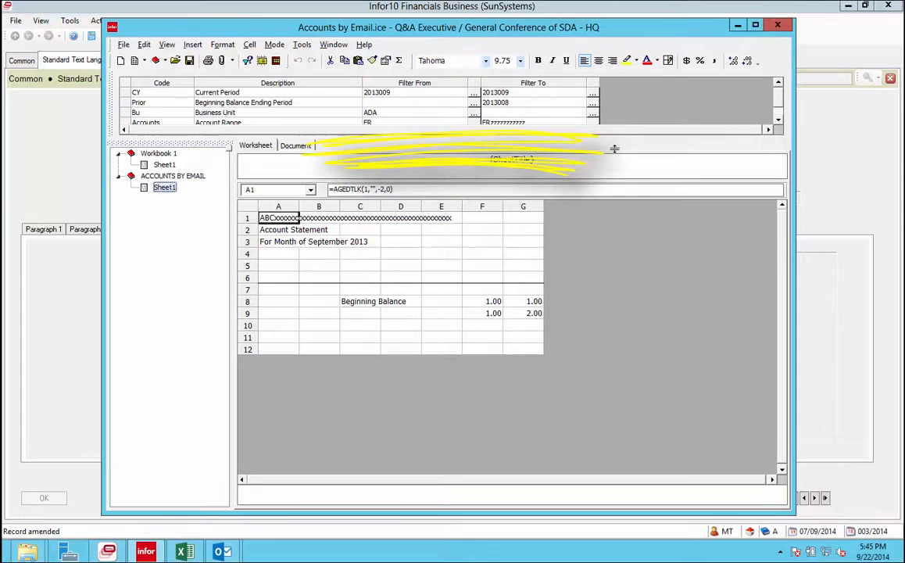
pyautogui.moveTo(614, 135); pyautogui.dragTo(614, 157)
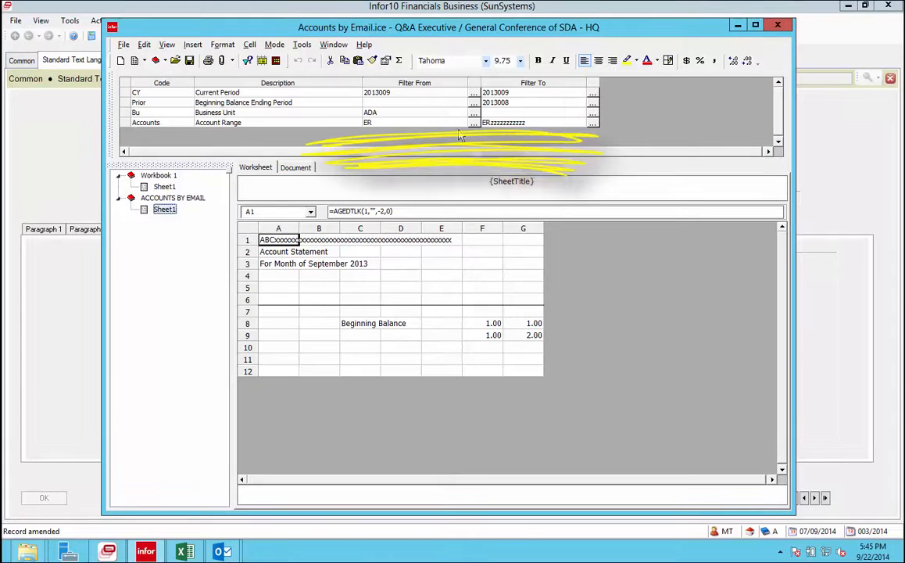
# Inspect the BreakoutCode1 and BreakoutCode2 field references in A4 and A5 without changing them.
pyautogui.click(278, 275)
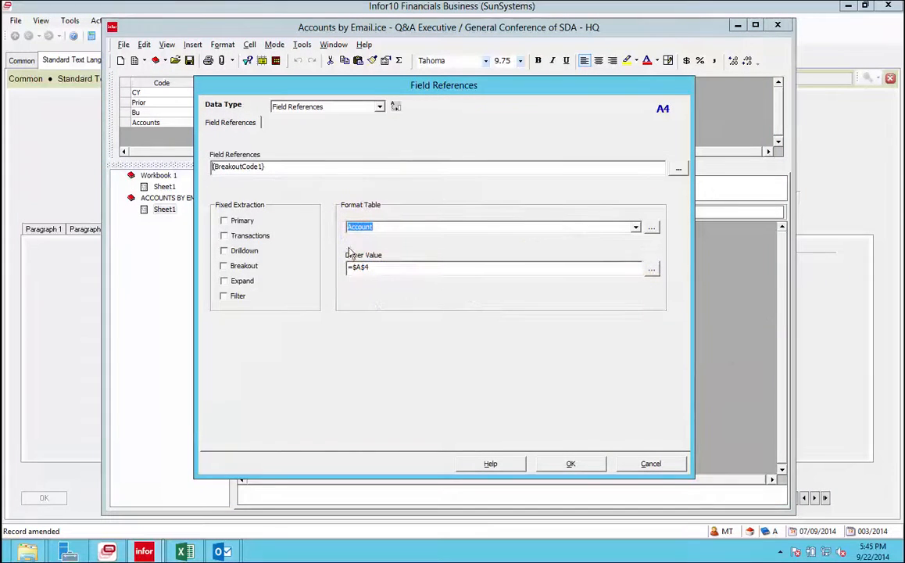
pyautogui.click(591, 465)
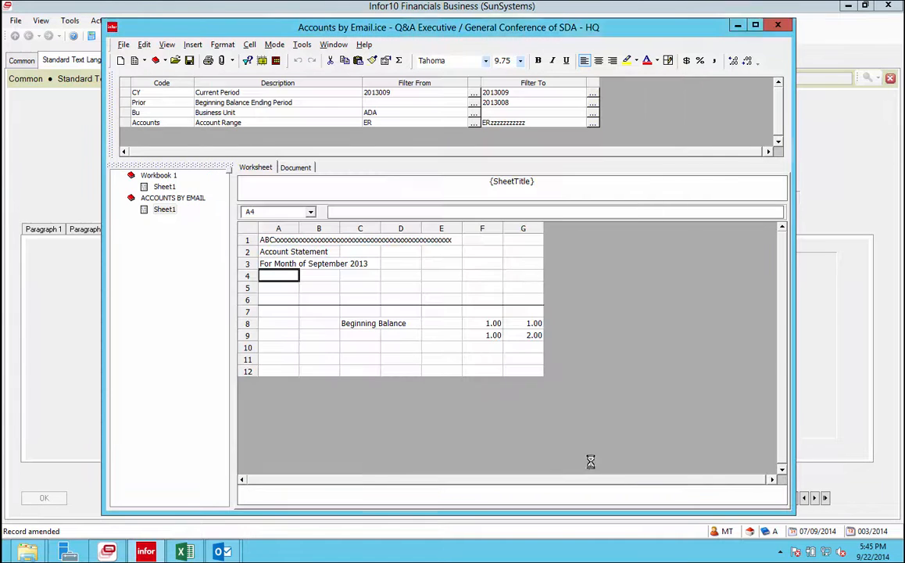
pyautogui.doubleClick(270, 287)
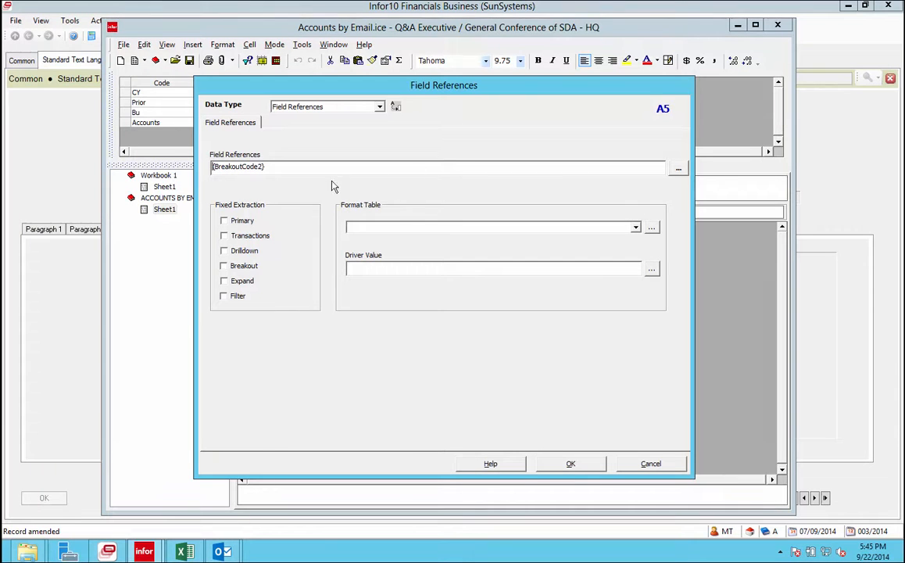
pyautogui.click(678, 169)
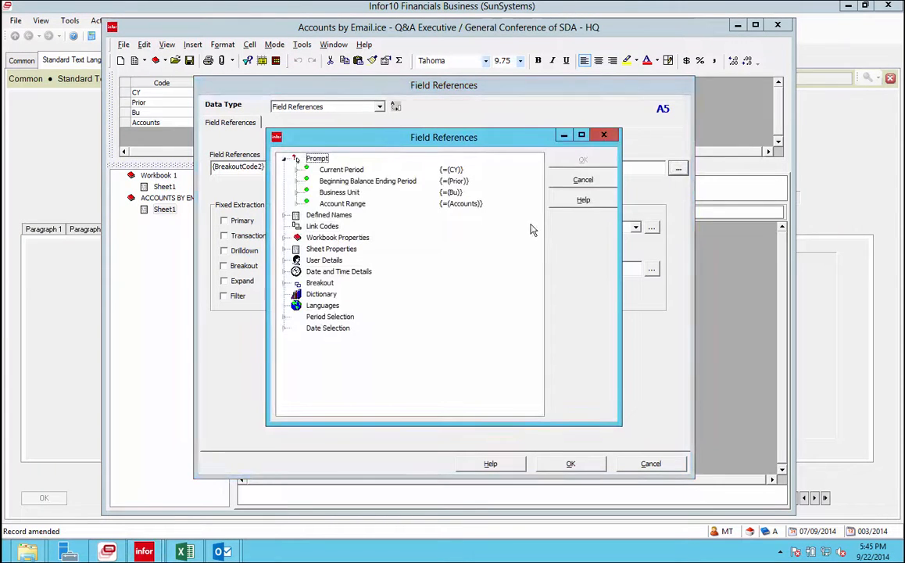
pyautogui.click(287, 283)
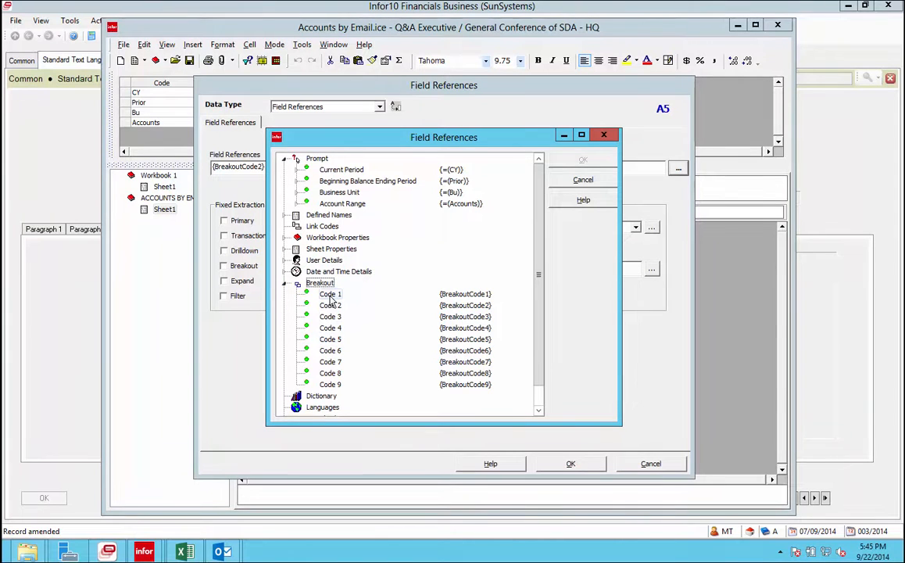
pyautogui.click(582, 180)
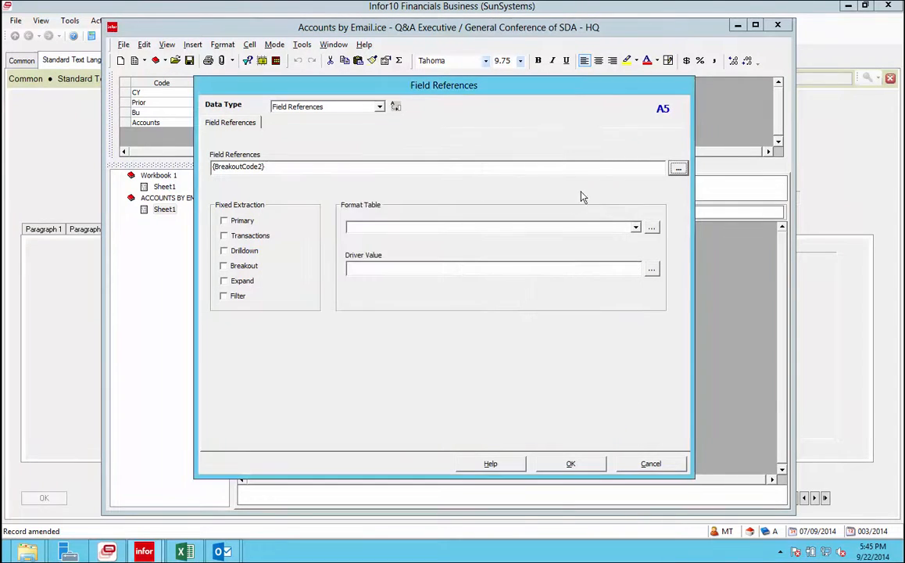
pyautogui.click(579, 465)
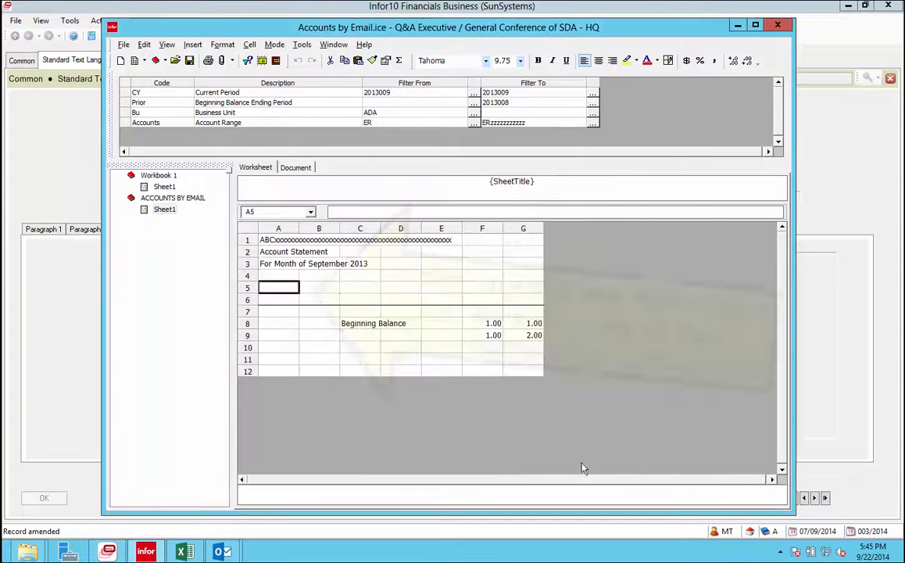
# Reselect A4 and A5, then switch to the report's filter prompt view.
pyautogui.click(280, 276)
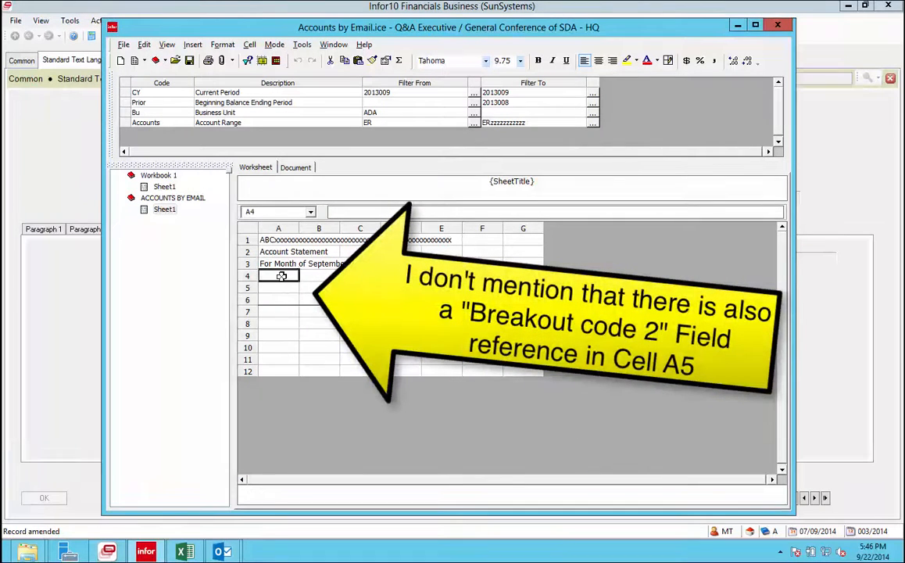
pyautogui.click(279, 290)
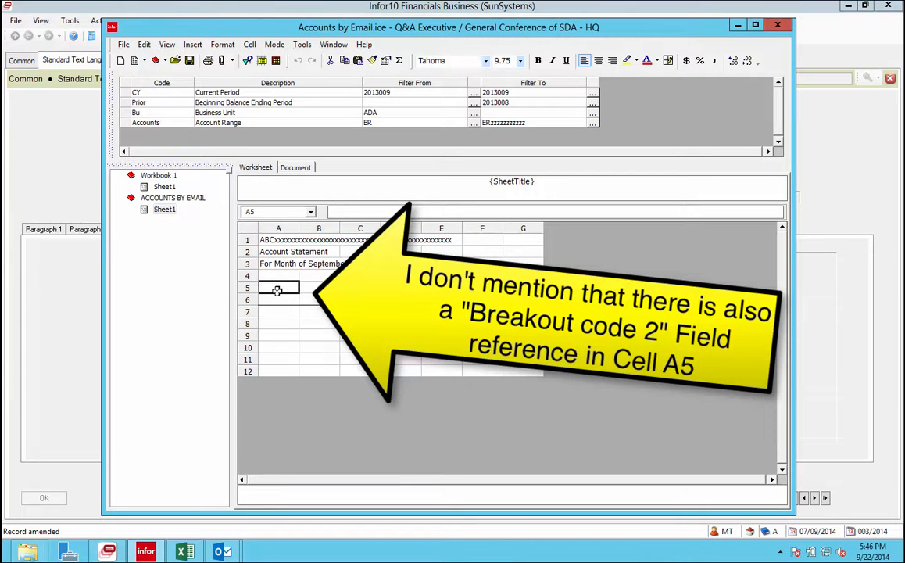
pyautogui.click(247, 61)
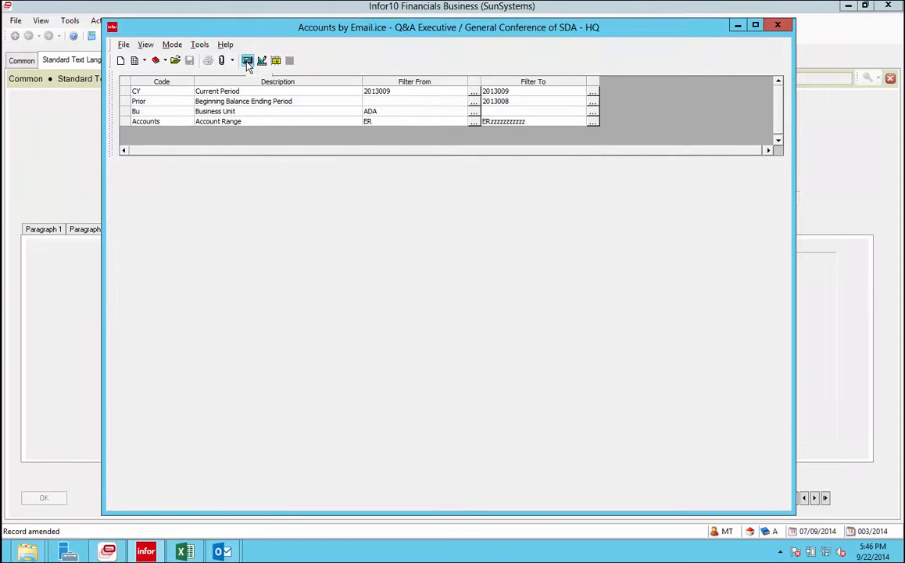
pyautogui.click(247, 61)
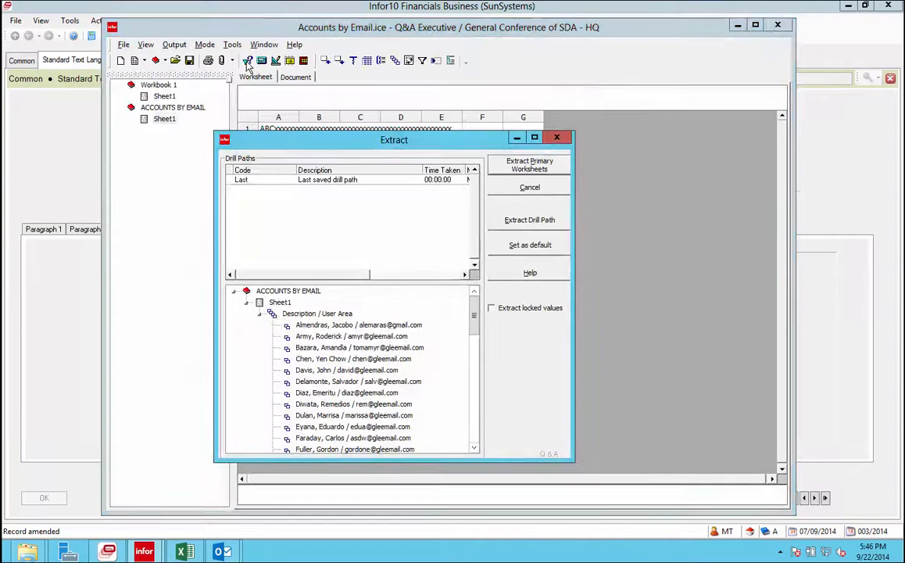
# Extract the primary worksheet (967.00 beginning balance) and select the -324.00 movement in F9.
pyautogui.click(547, 170)
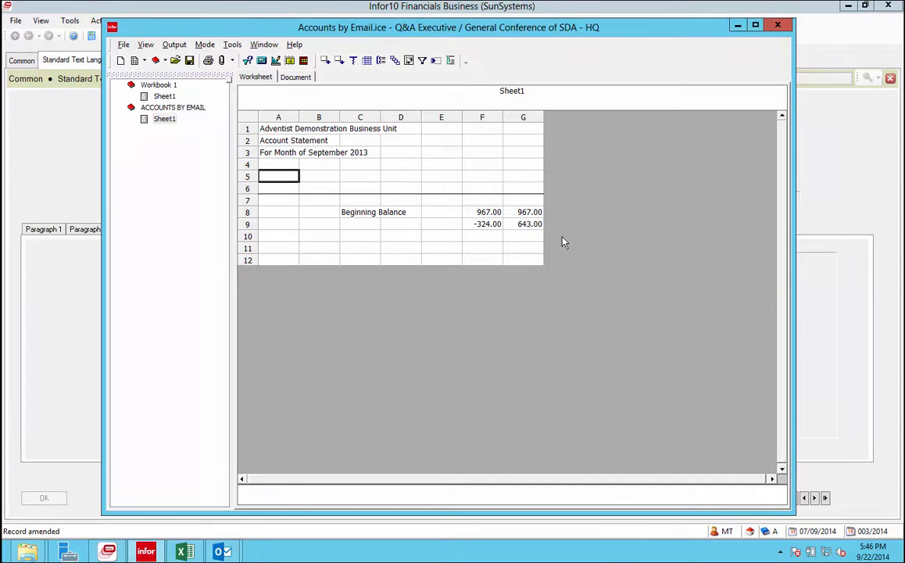
pyautogui.click(487, 224)
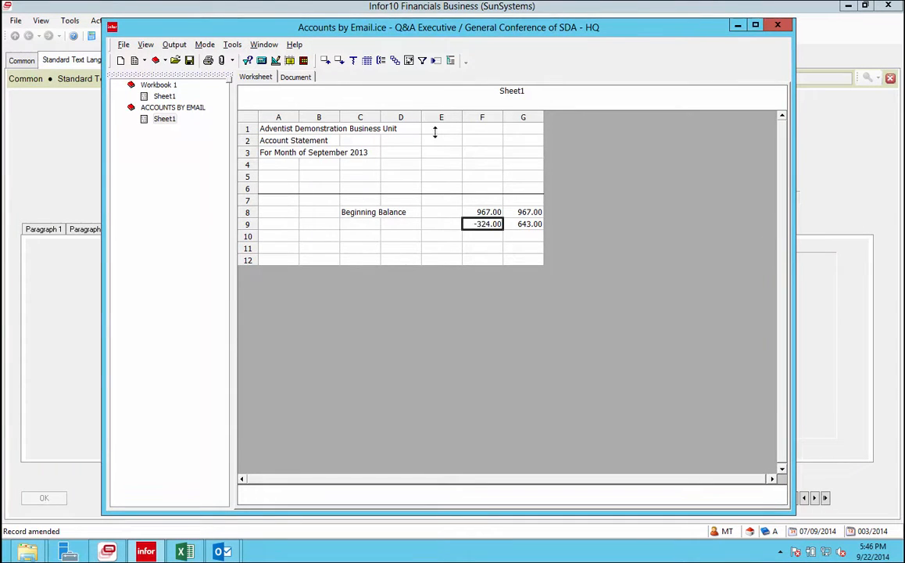
pyautogui.click(381, 60)
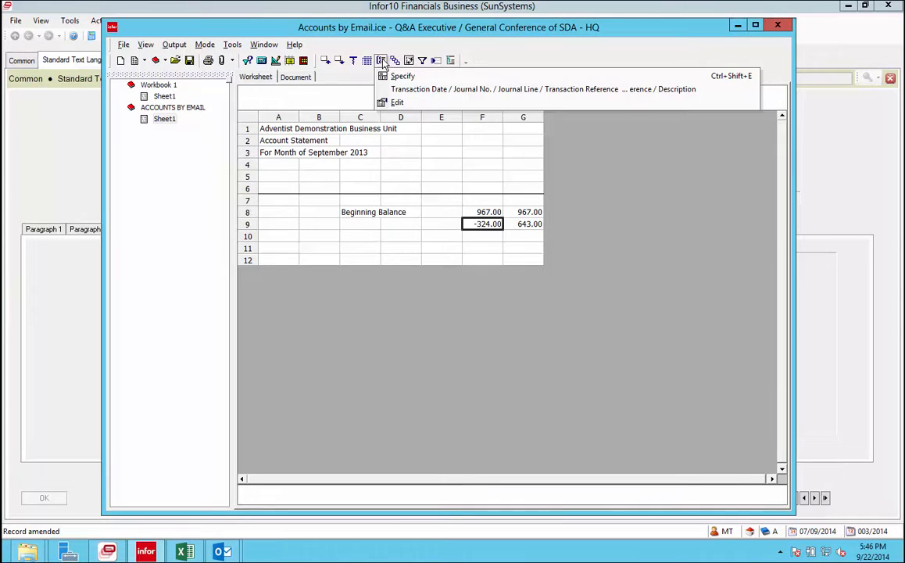
# Expand -324.00 by Transaction Date / Journal No. / Description into payroll lines, then return to row 1.
pyautogui.click(400, 89)
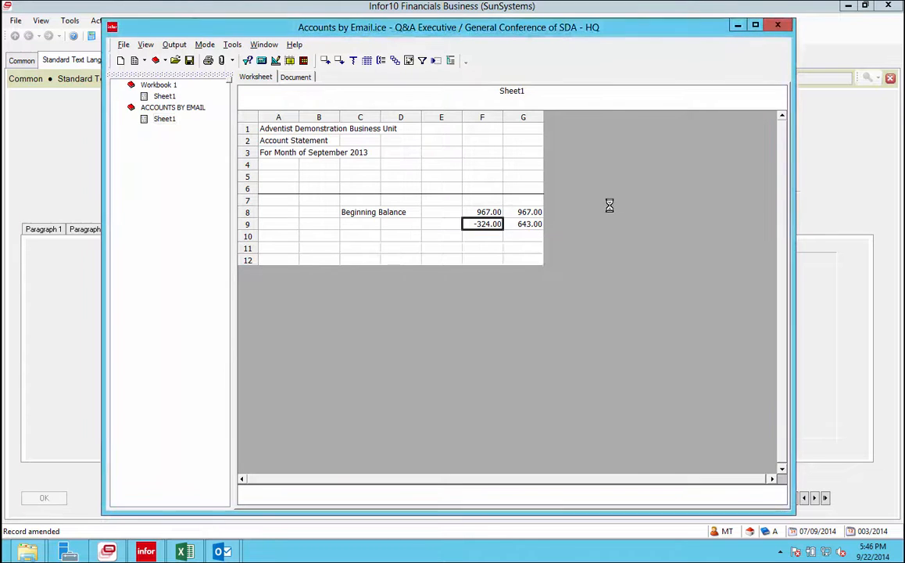
pyautogui.click(782, 118)
pyautogui.click(782, 117)
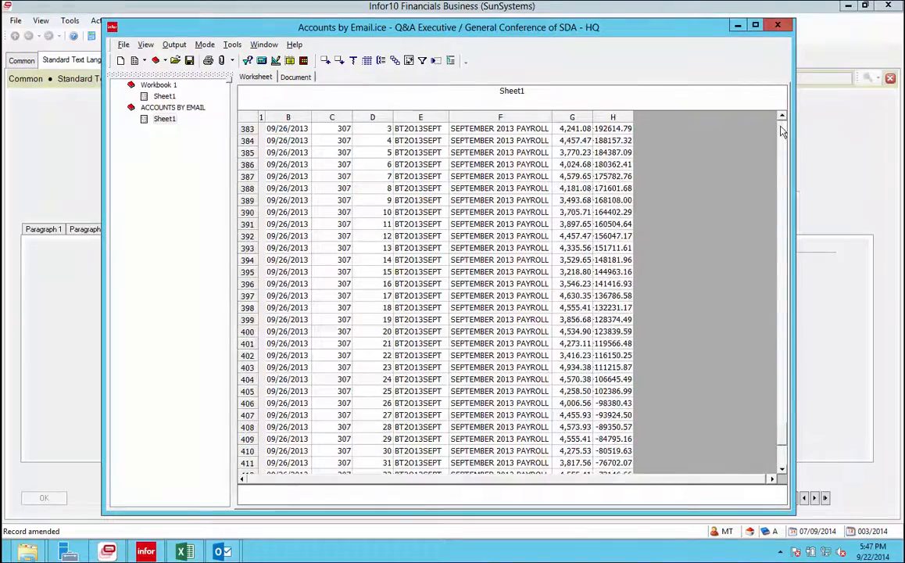
pyautogui.click(781, 129)
pyautogui.click(781, 129)
pyautogui.click(781, 129)
pyautogui.click(780, 129)
pyautogui.click(781, 134)
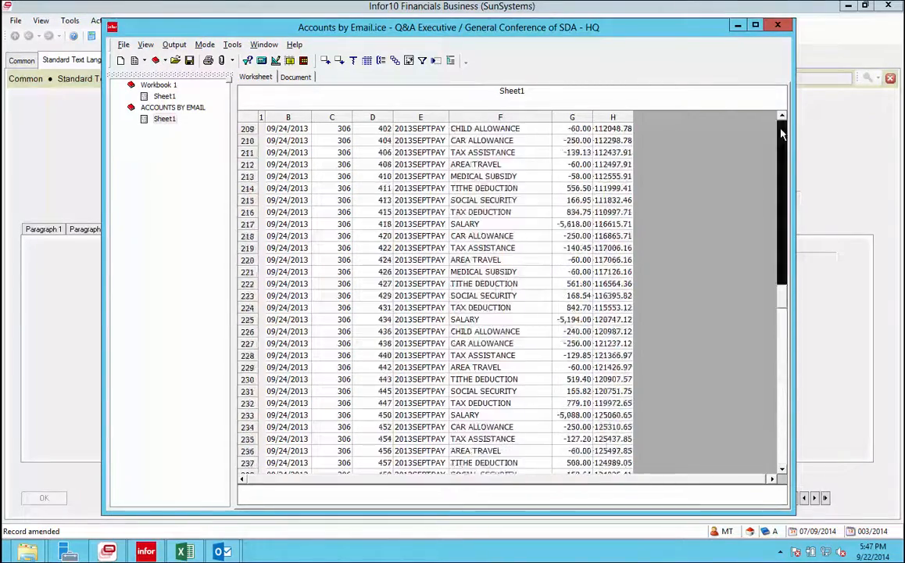
pyautogui.click(781, 134)
pyautogui.click(781, 135)
pyautogui.moveTo(786, 272); pyautogui.dragTo(740, 173)
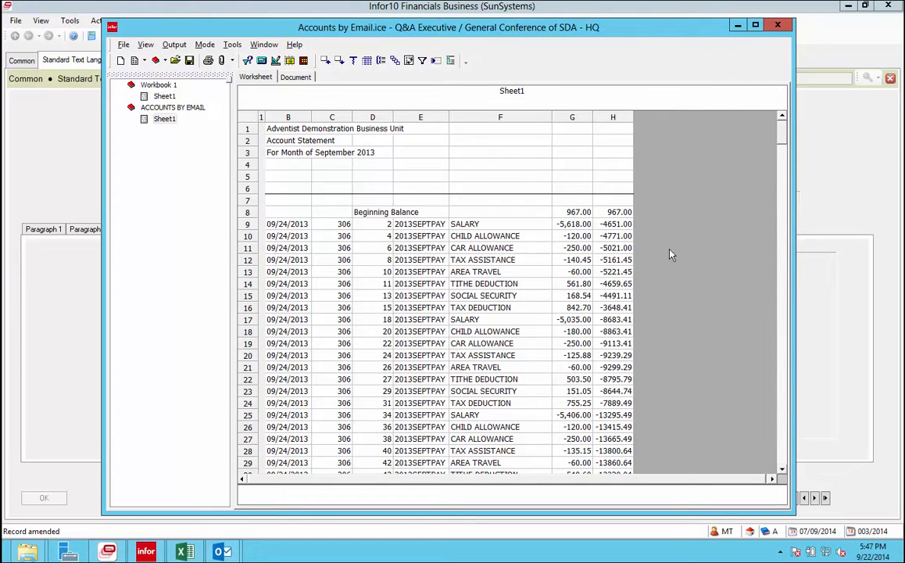
# Start a new breakout specification with the account Description as its first output field.
pyautogui.click(395, 62)
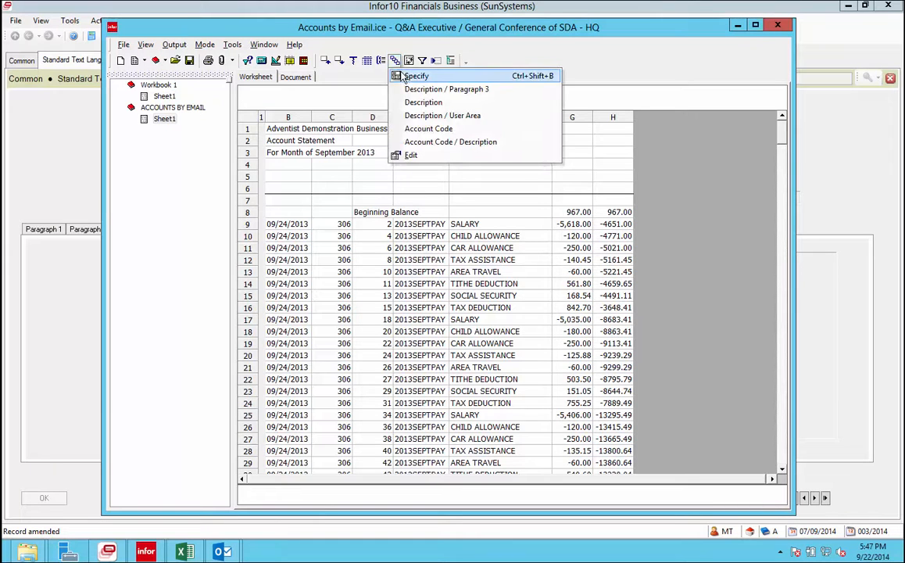
pyautogui.click(405, 75)
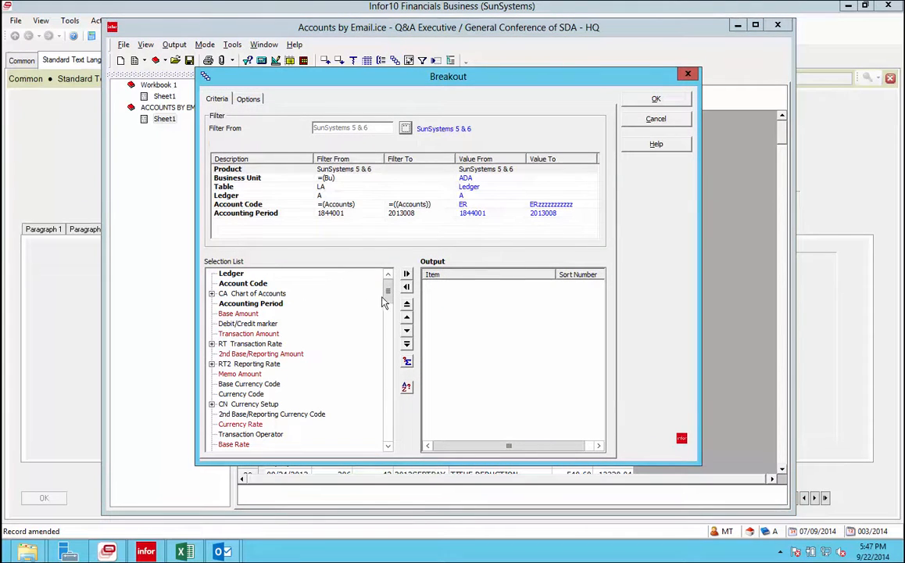
pyautogui.moveTo(387, 294)
pyautogui.mouseDown()
pyautogui.moveTo(386, 344)
pyautogui.moveTo(386, 283)
pyautogui.mouseUp()
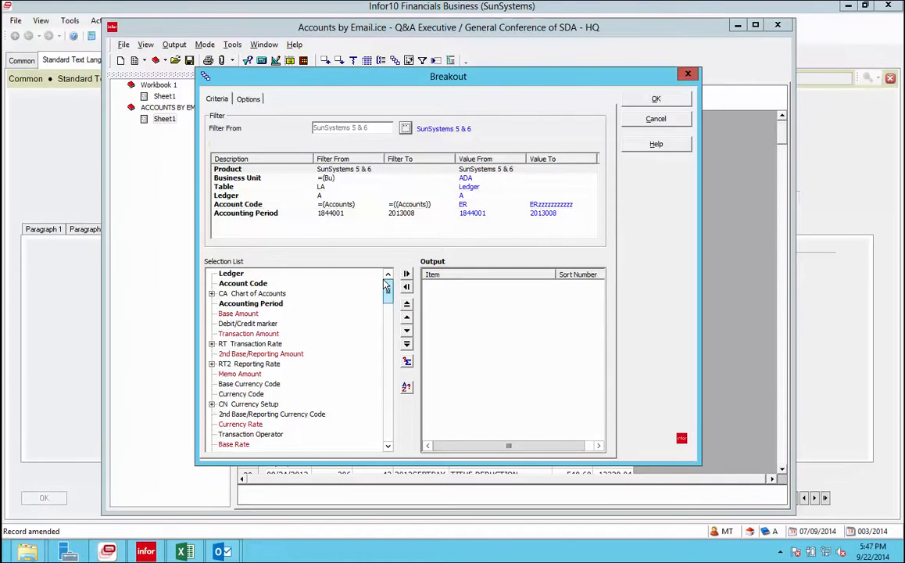
pyautogui.click(212, 293)
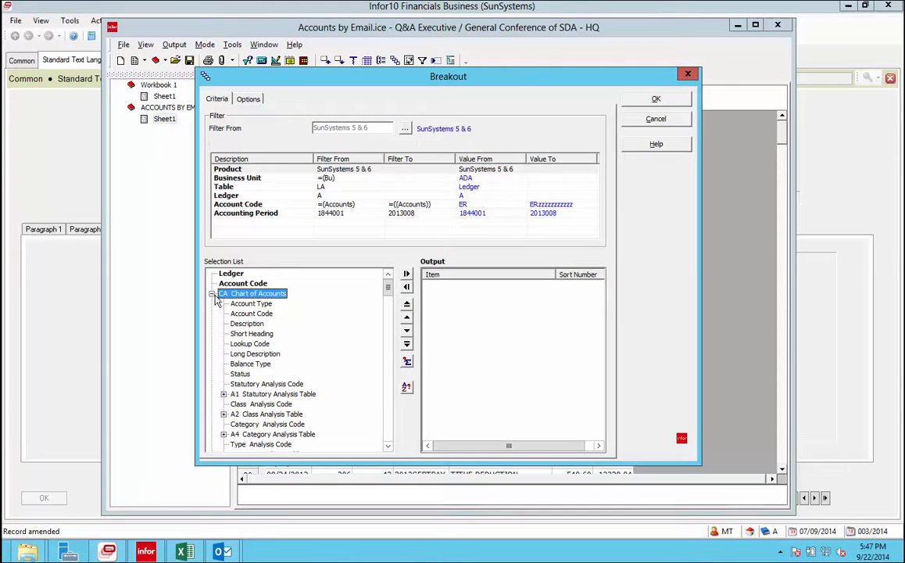
pyautogui.doubleClick(246, 323)
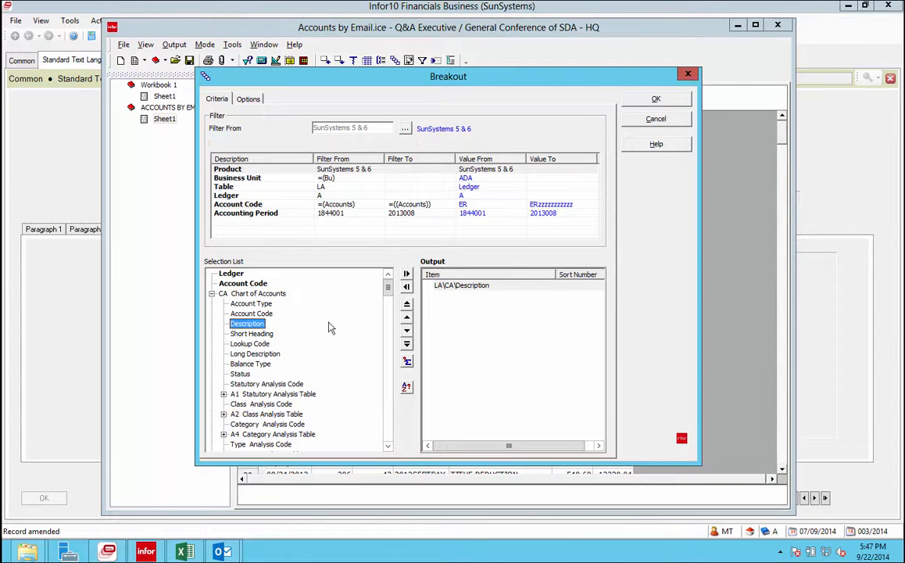
pyautogui.click(211, 294)
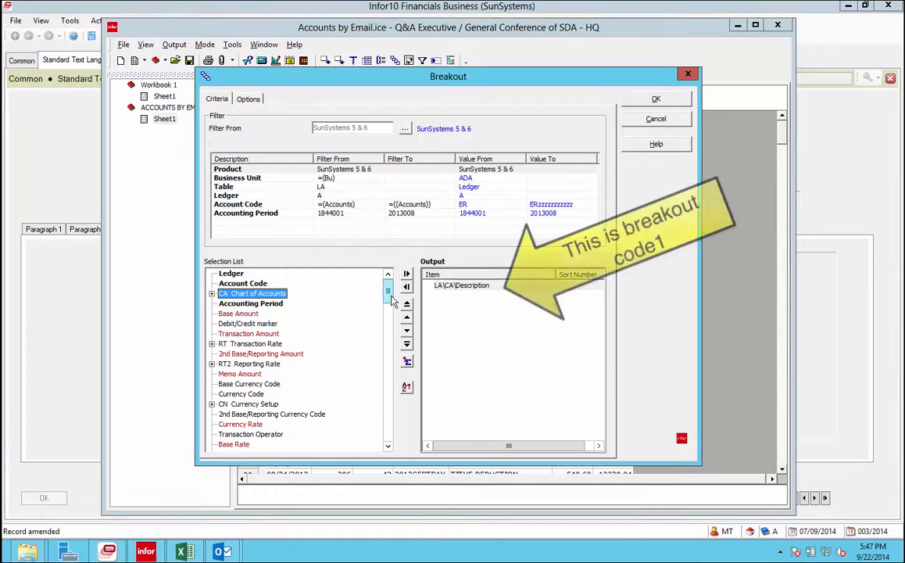
pyautogui.moveTo(393, 301)
pyautogui.mouseDown()
pyautogui.moveTo(387, 337)
pyautogui.moveTo(385, 295)
pyautogui.mouseUp()
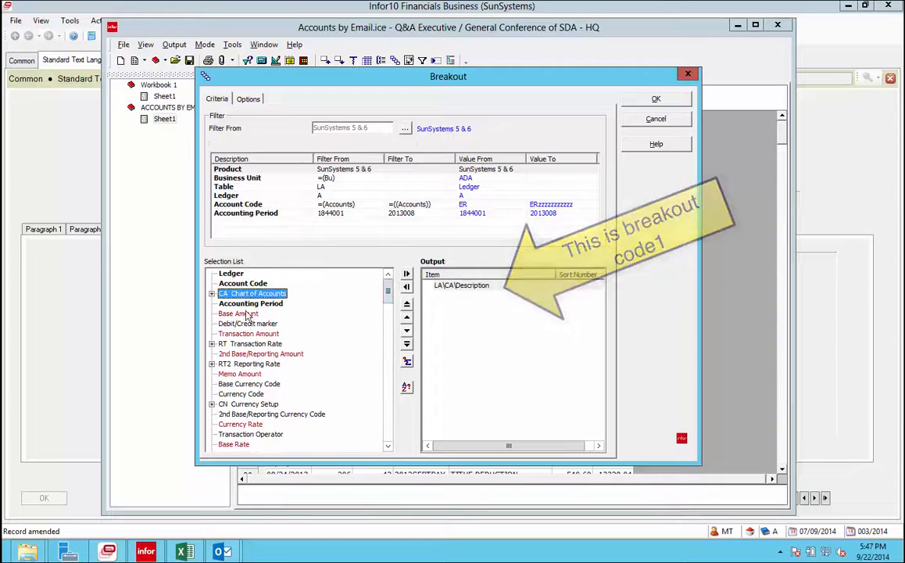
pyautogui.click(211, 295)
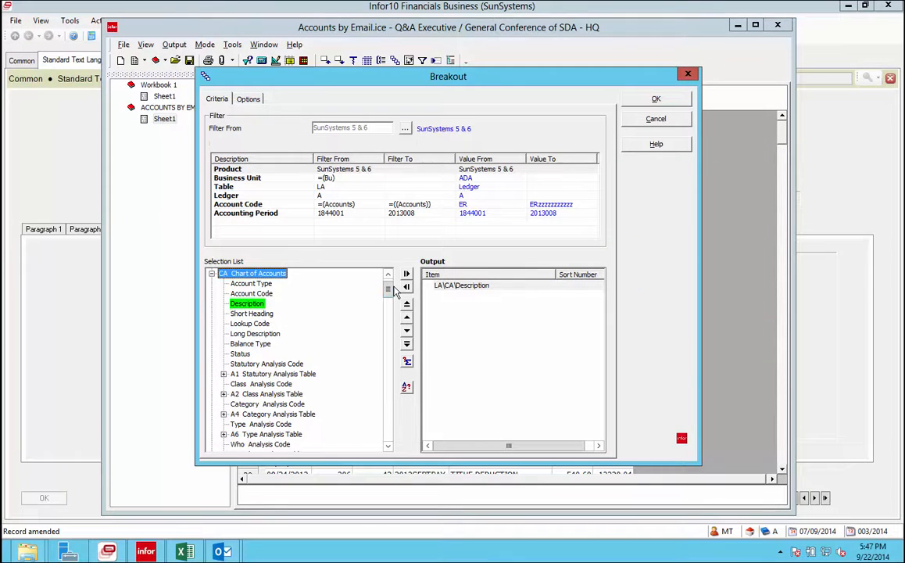
pyautogui.moveTo(388, 289); pyautogui.dragTo(388, 321)
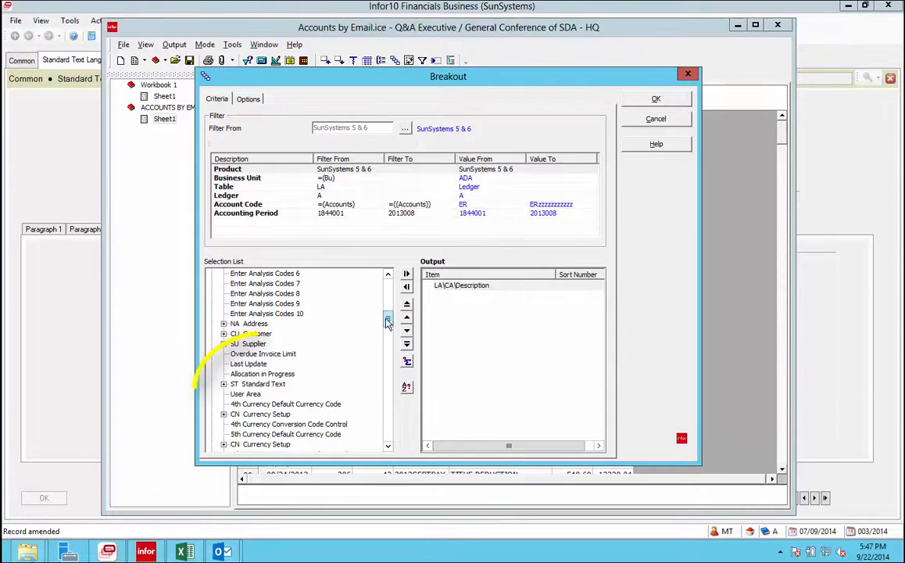
# Add Standard Text Paragraph 3 as the second breakout field and run the breakout.
pyautogui.click(224, 384)
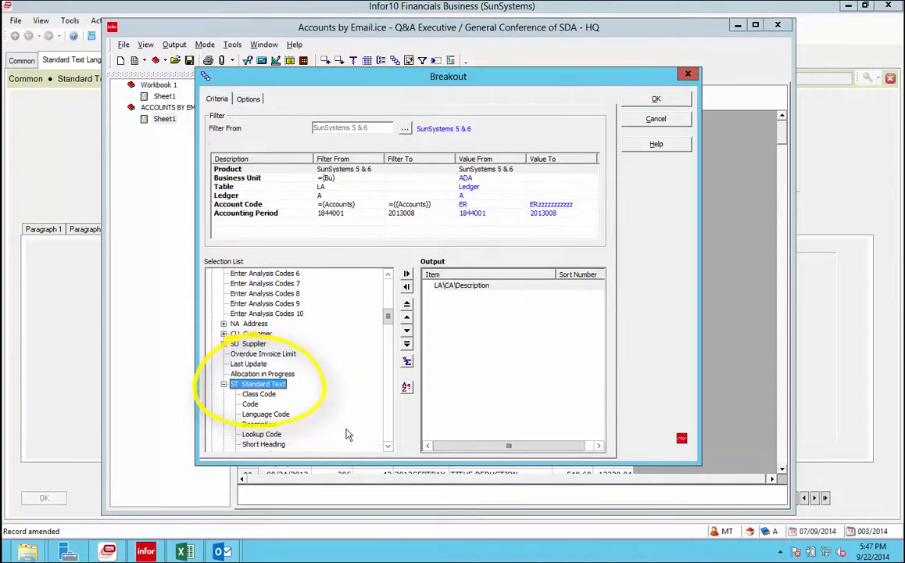
pyautogui.click(387, 447)
pyautogui.click(388, 448)
pyautogui.click(387, 448)
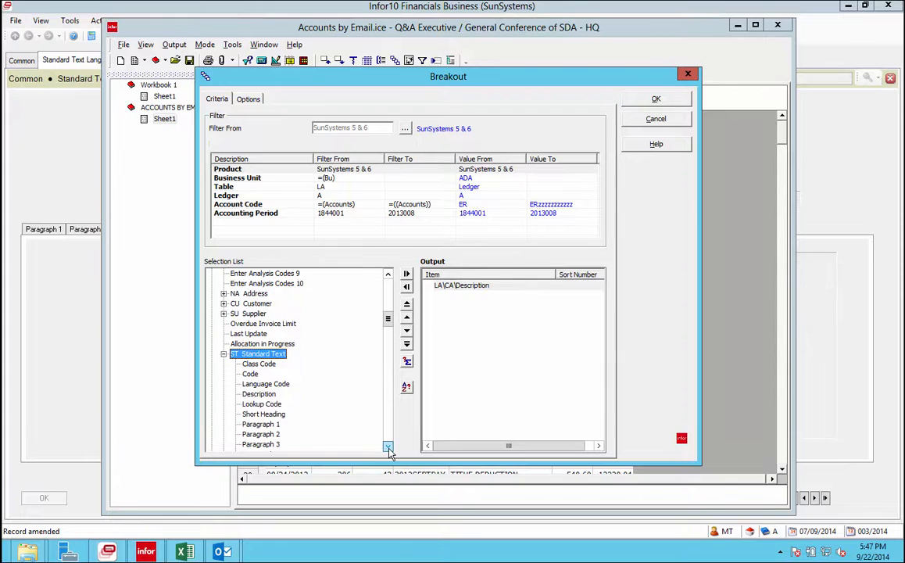
pyautogui.click(388, 447)
pyautogui.click(387, 448)
pyautogui.click(388, 448)
pyautogui.click(387, 447)
pyautogui.click(387, 448)
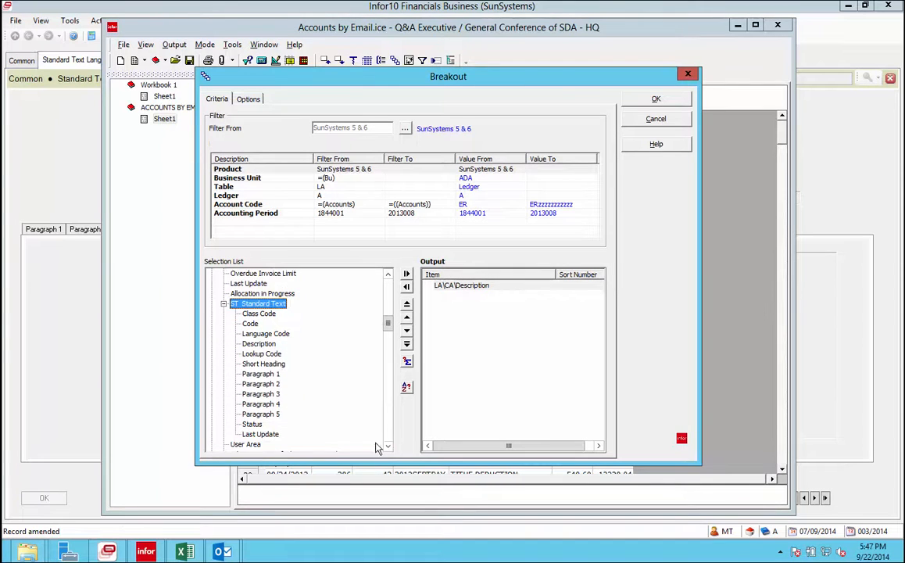
pyautogui.doubleClick(265, 396)
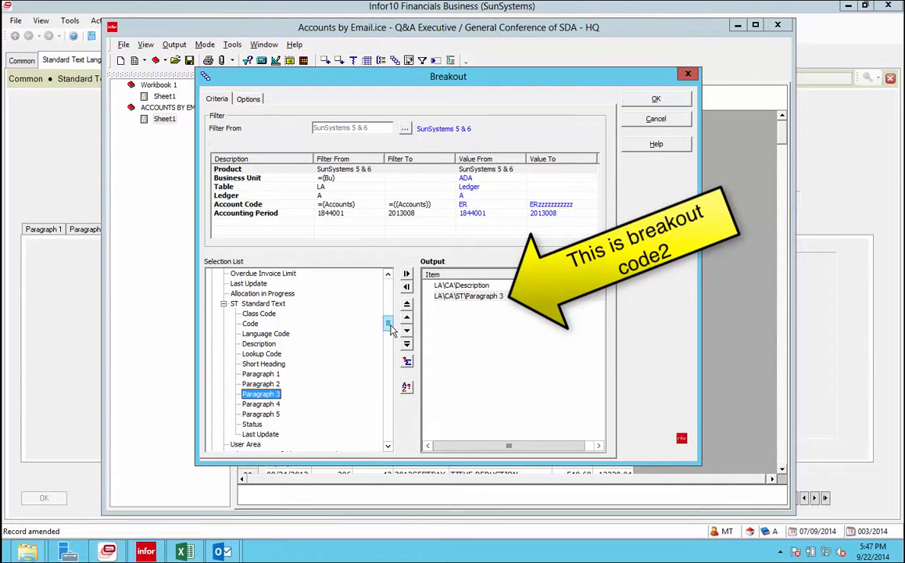
pyautogui.moveTo(386, 319)
pyautogui.mouseDown()
pyautogui.moveTo(386, 303)
pyautogui.moveTo(387, 322)
pyautogui.mouseUp()
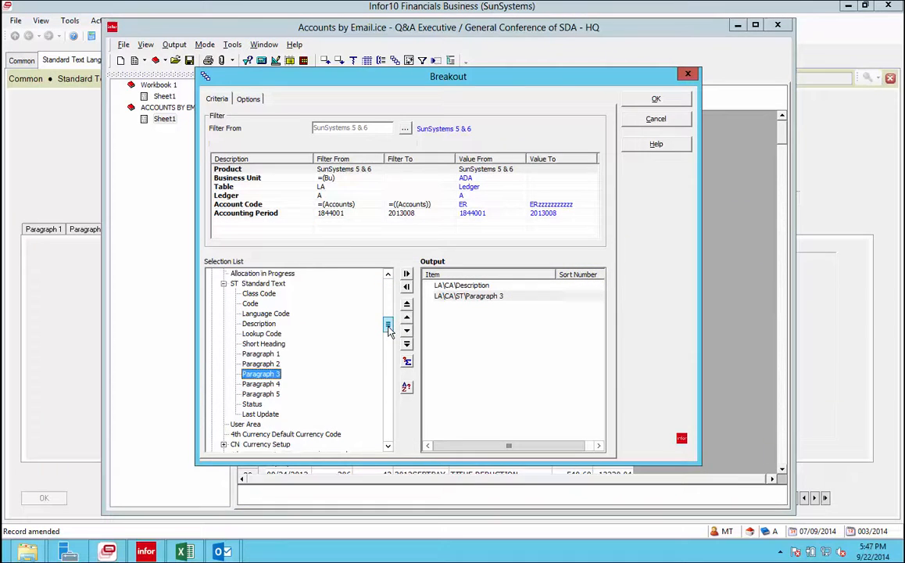
pyautogui.click(248, 99)
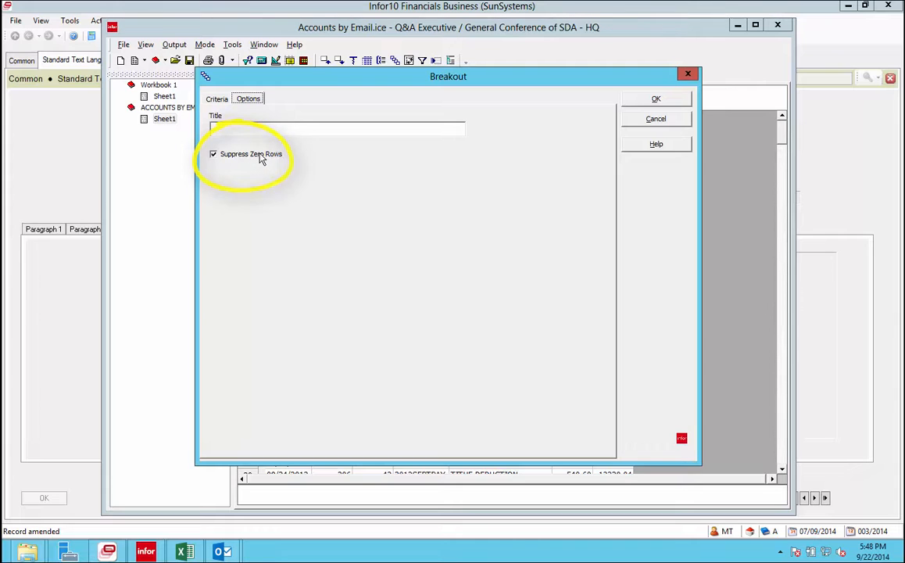
pyautogui.click(656, 102)
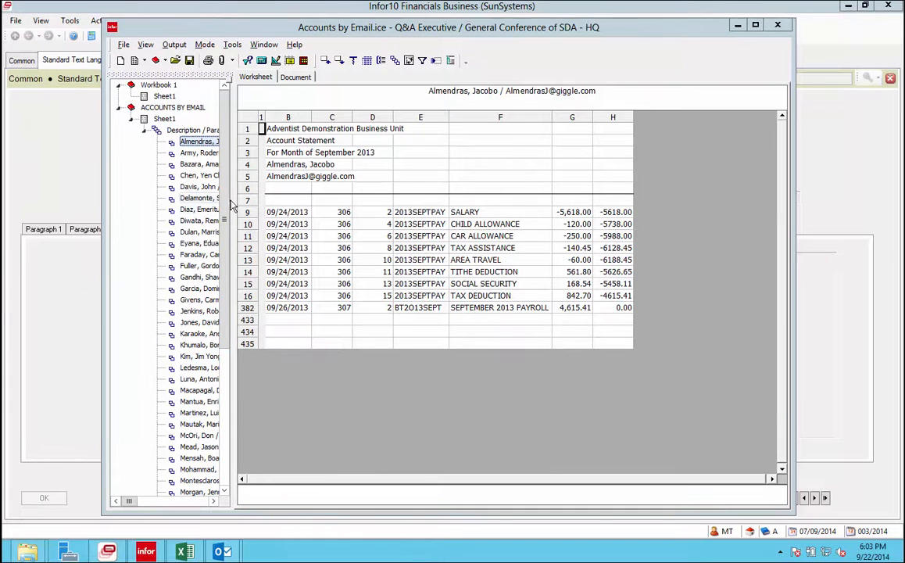
# Widen the breakout tree and display the second employee's nine-line September 2013 statement.
pyautogui.moveTo(231, 204); pyautogui.dragTo(283, 189)
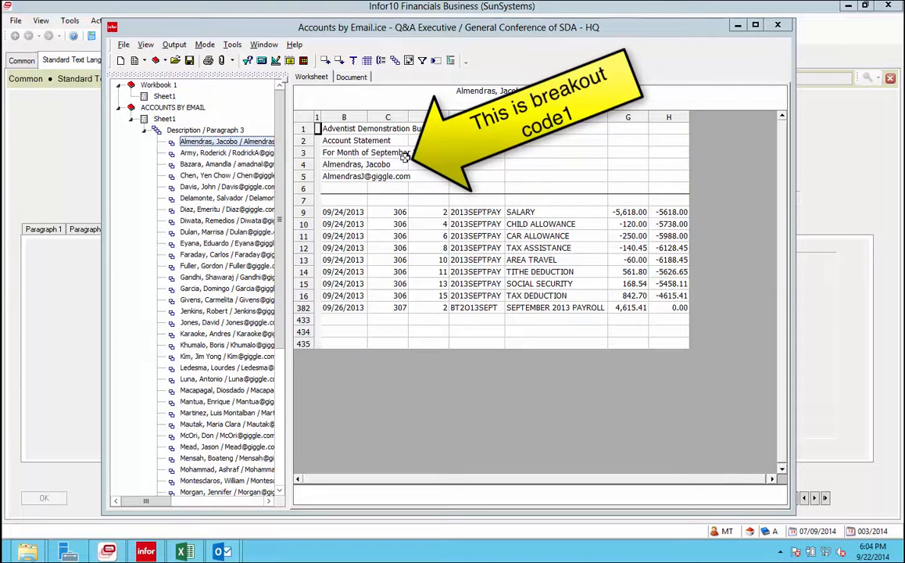
pyautogui.click(218, 152)
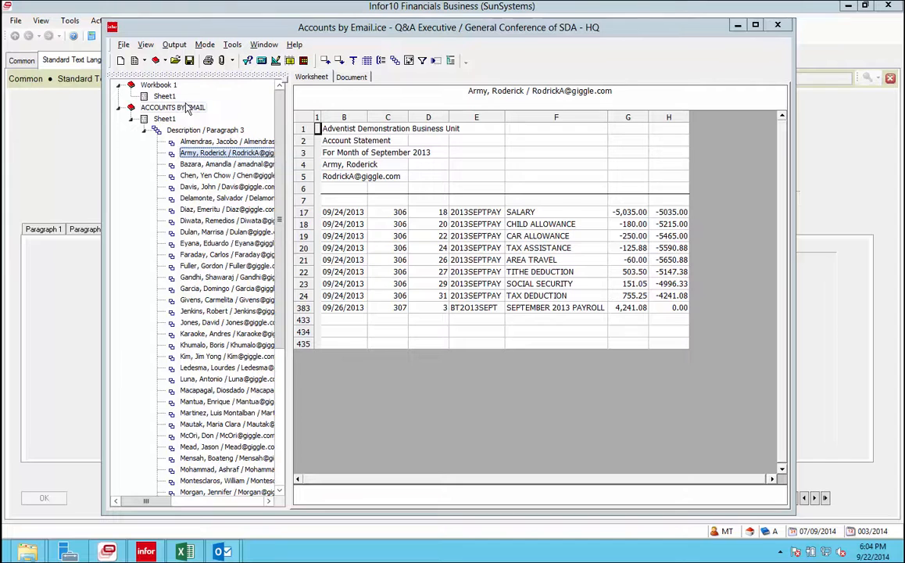
pyautogui.click(172, 45)
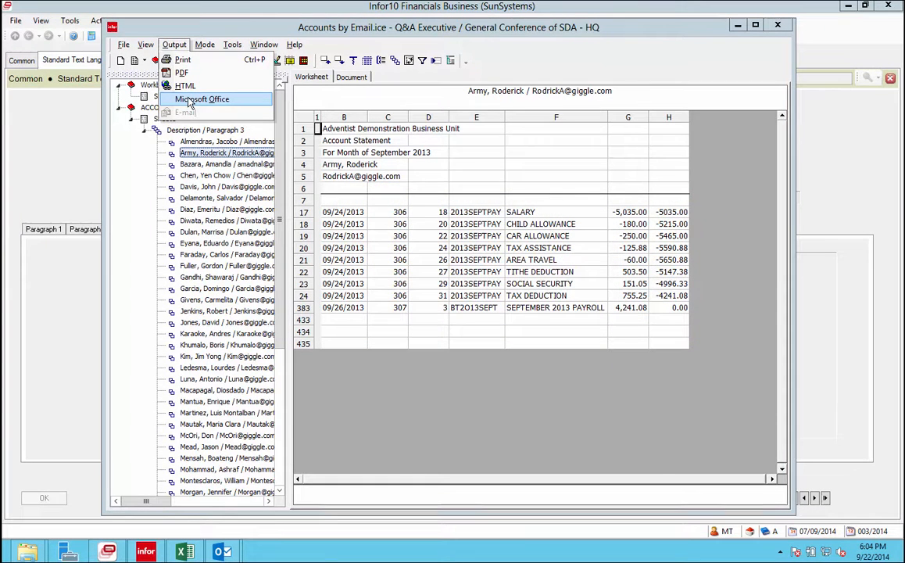
# Open the Output to Microsoft Office settings, then cancel without exporting.
pyautogui.click(189, 100)
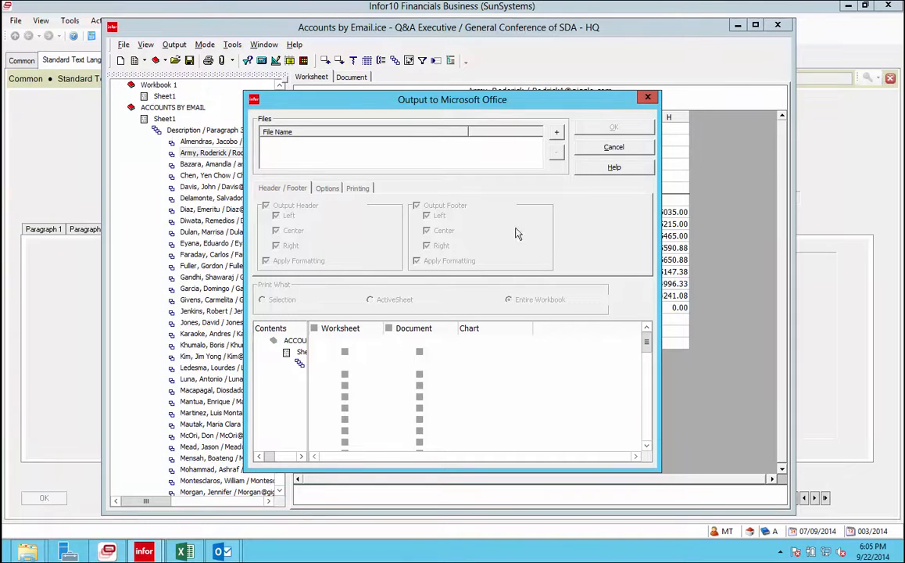
pyautogui.click(618, 149)
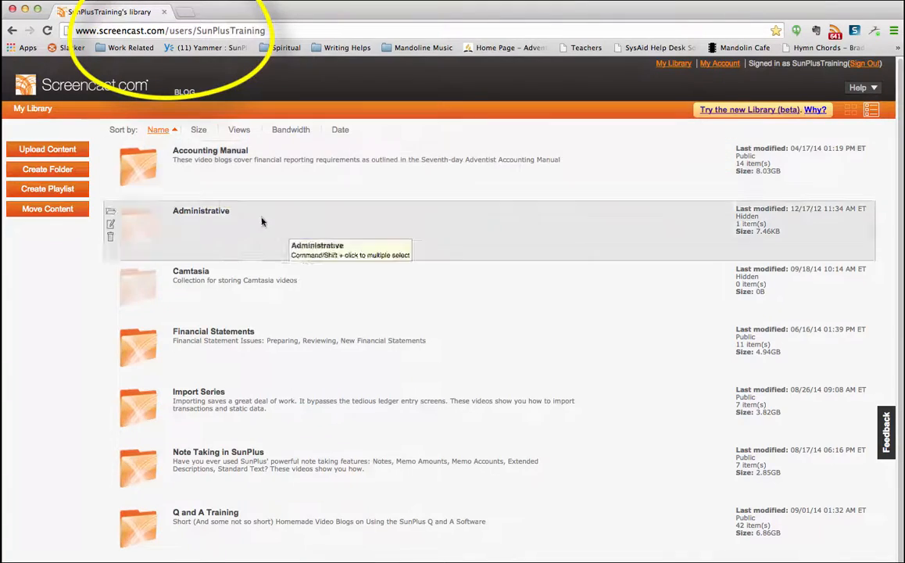
# Find and open the Q and A Training folder in the Screencast.com library.
pyautogui.scroll(-2, 327, 299)
pyautogui.scroll(-6, 328, 301)
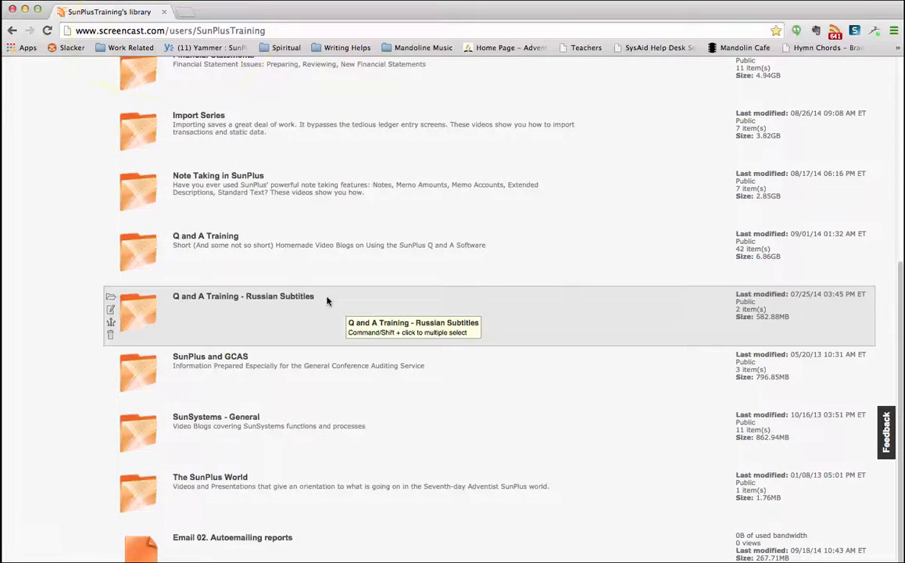
pyautogui.scroll(2, 328, 300)
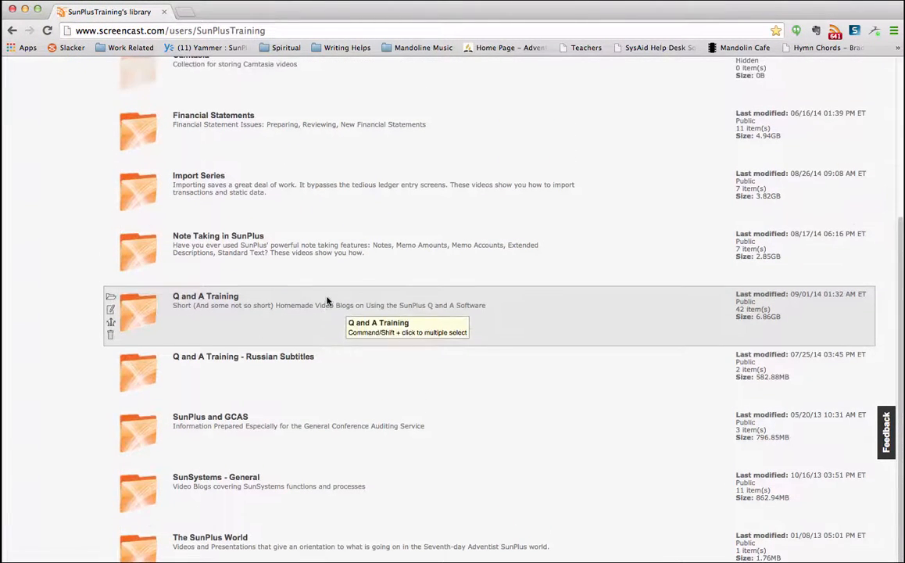
pyautogui.scroll(4, 327, 301)
pyautogui.scroll(1, 327, 301)
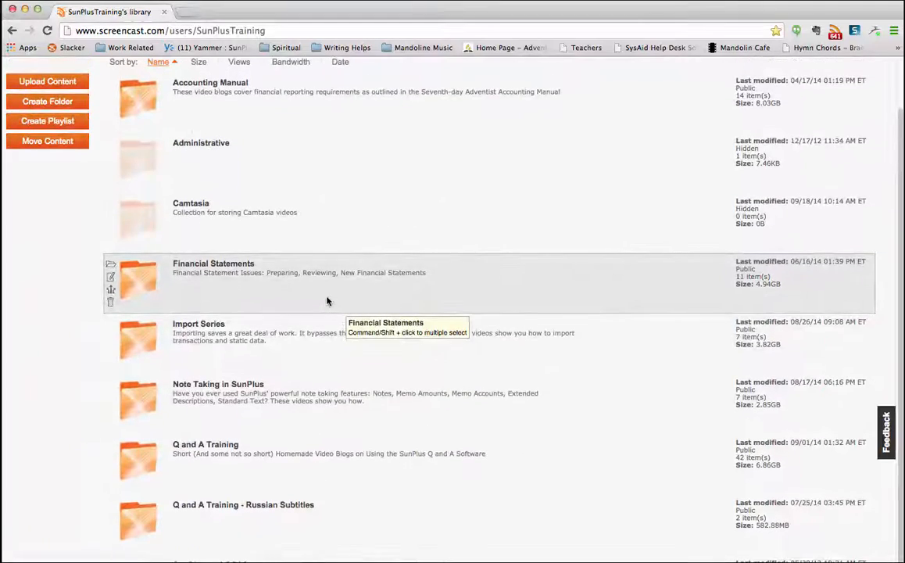
pyautogui.click(143, 474)
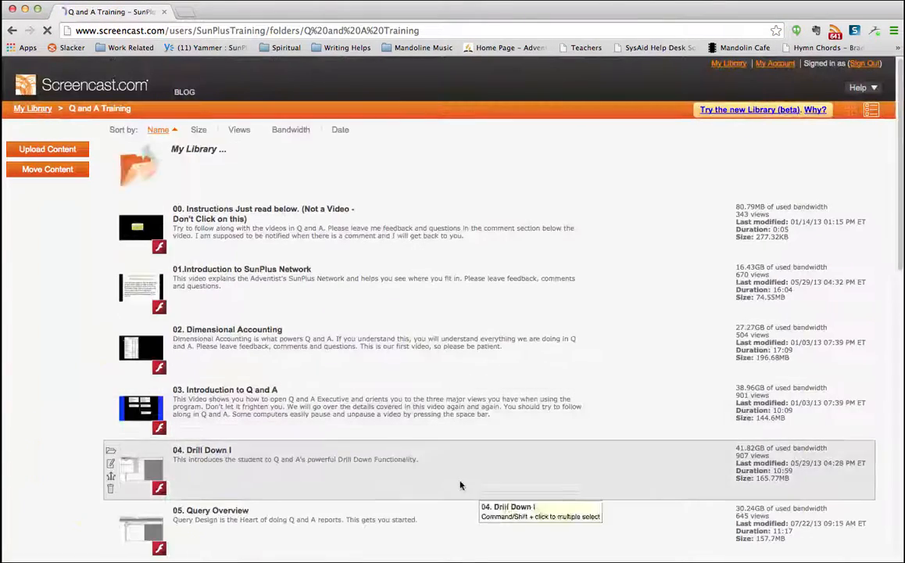
# Browse the training video list and sketch a handwritten note over the title slide.
pyautogui.scroll(-3, 458, 485)
pyautogui.scroll(-10, 459, 485)
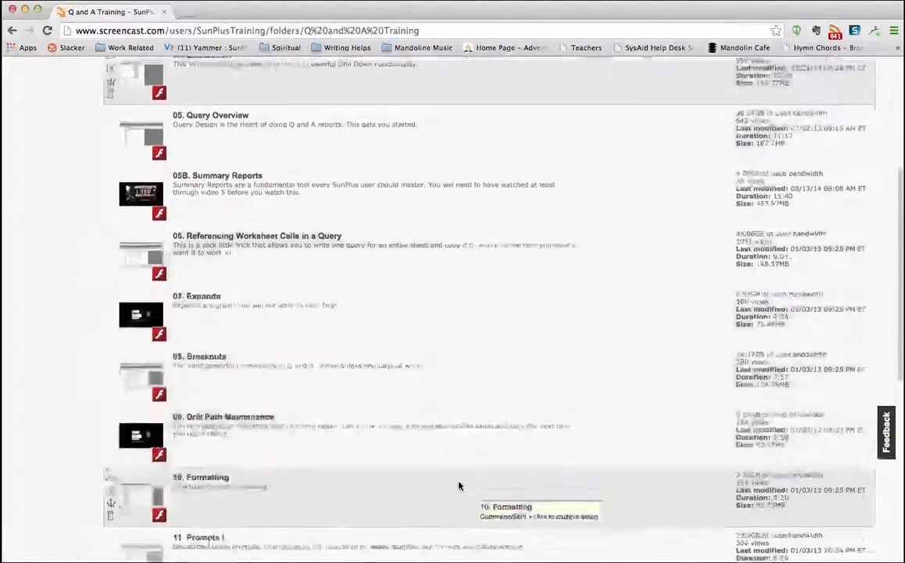
pyautogui.scroll(-11, 459, 486)
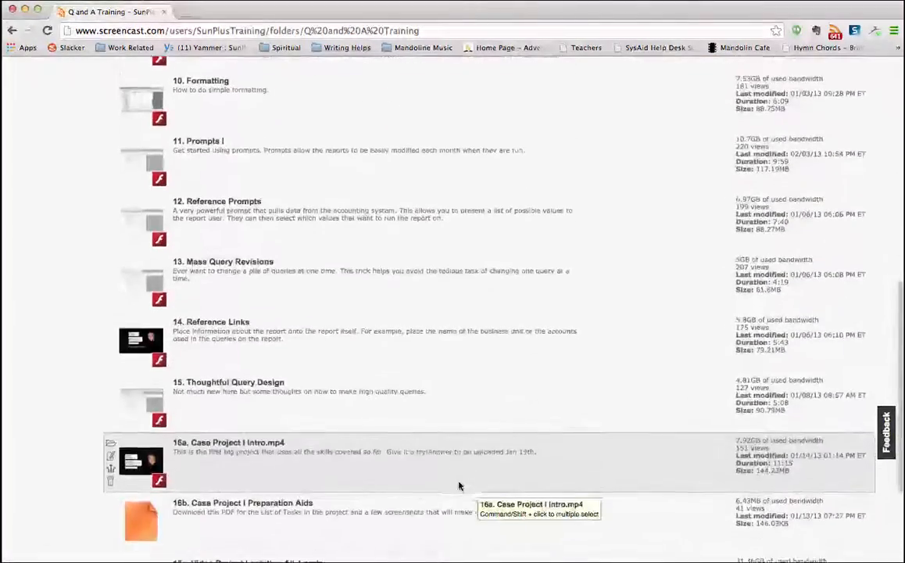
pyautogui.scroll(-10, 459, 485)
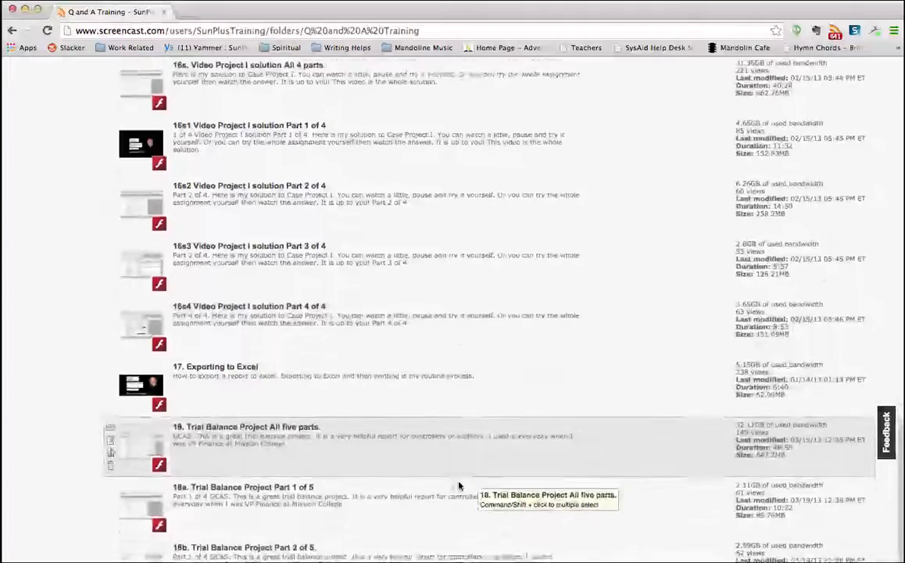
pyautogui.scroll(-5, 458, 485)
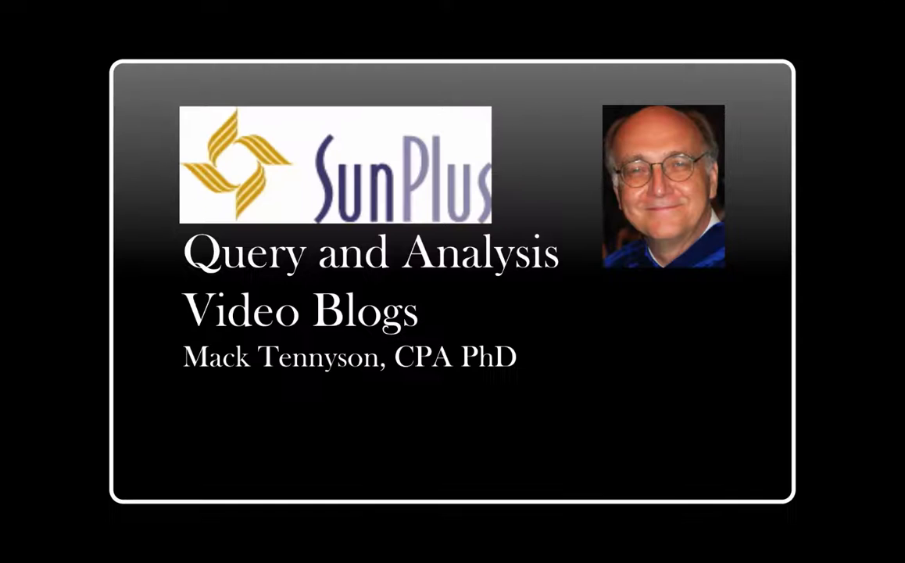
pyautogui.moveTo(347, 390); pyautogui.dragTo(368, 370)
pyautogui.moveTo(375, 362)
pyautogui.mouseDown()
pyautogui.moveTo(391, 372)
pyautogui.moveTo(411, 366)
pyautogui.mouseUp()
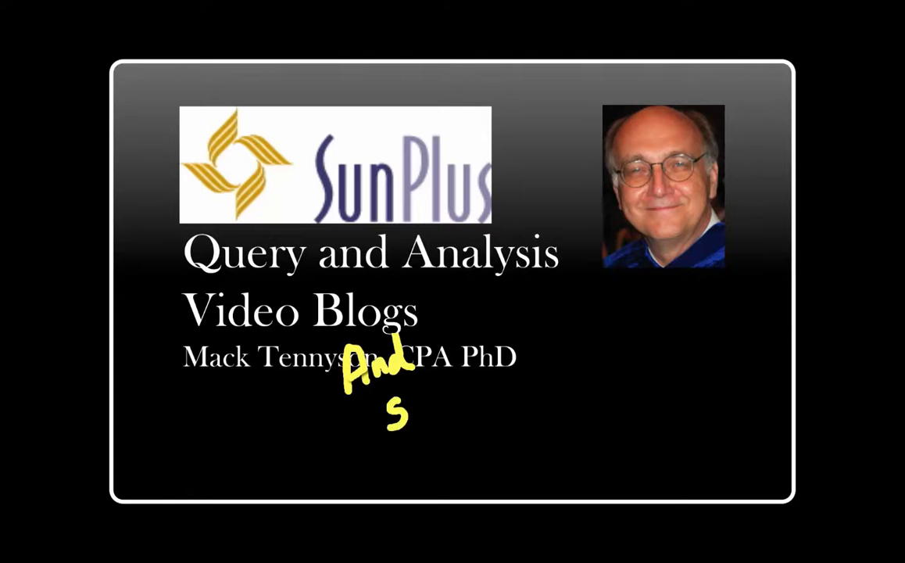